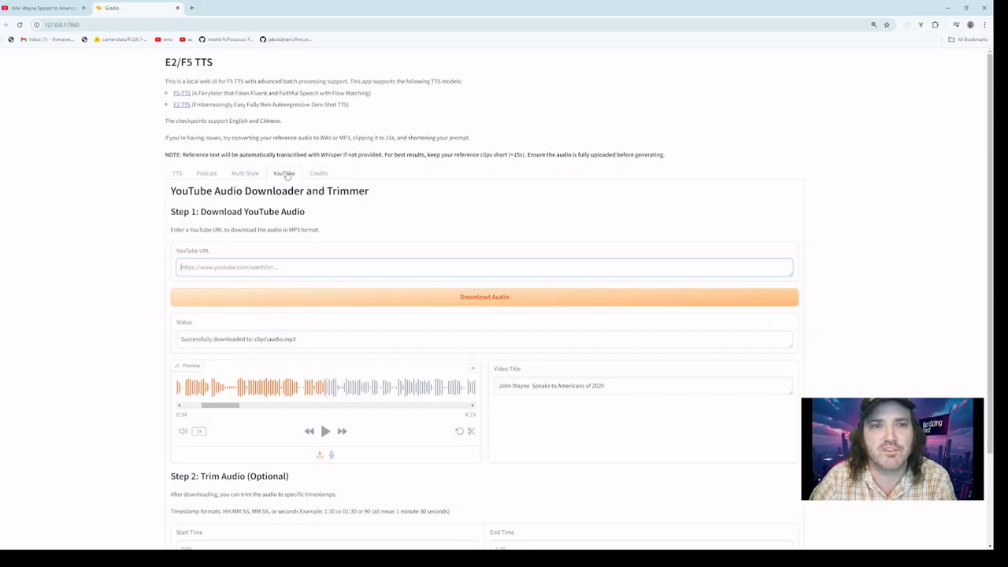
Open the YouTube audio downloader, preview the John Wayne speech video around the two-minute mark, and copy the video's address.
{"action": "left_click", "coordinate": [285, 176]}
{"action": "left_click", "coordinate": [257, 270]}
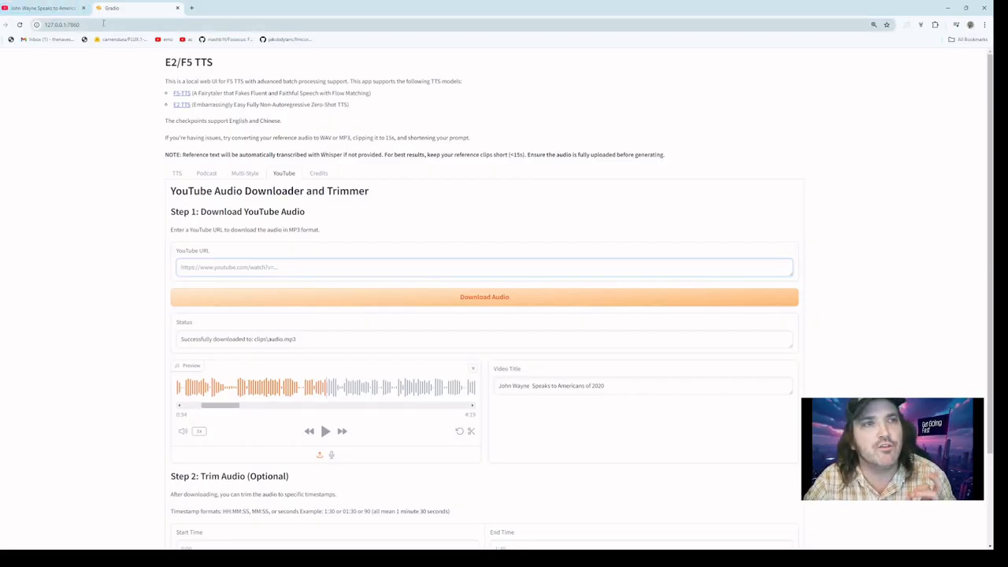
{"action": "left_click", "coordinate": [51, 5]}
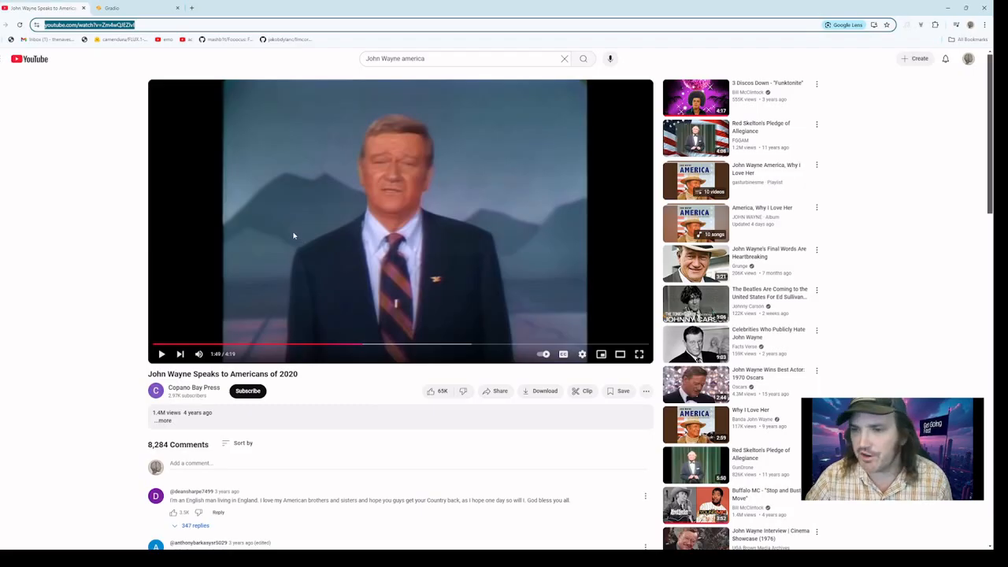
{"action": "left_click", "coordinate": [161, 355]}
{"action": "left_click", "coordinate": [401, 346]}
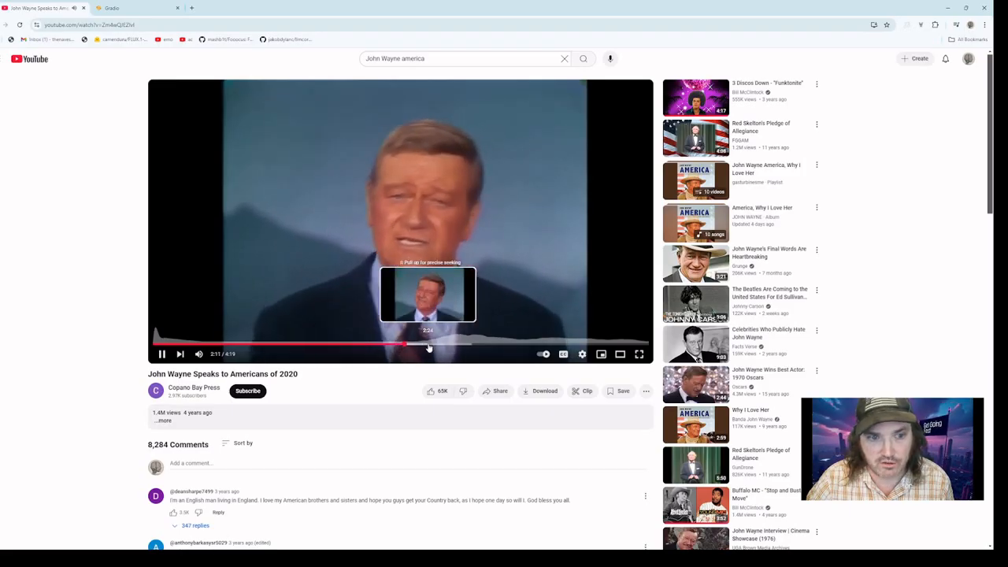
{"action": "left_click", "coordinate": [365, 346]}
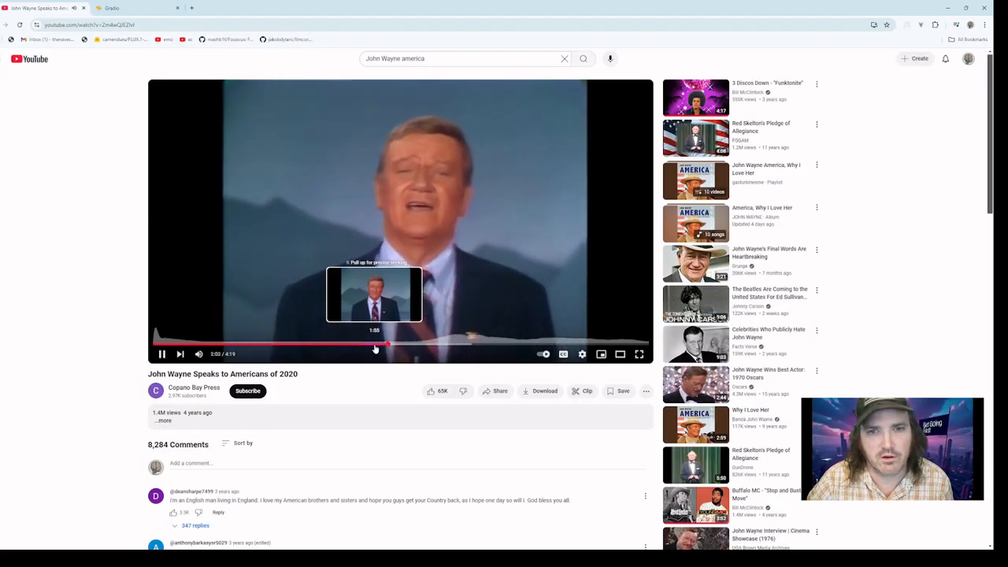
{"action": "left_click", "coordinate": [161, 355]}
{"action": "left_click", "coordinate": [114, 24]}
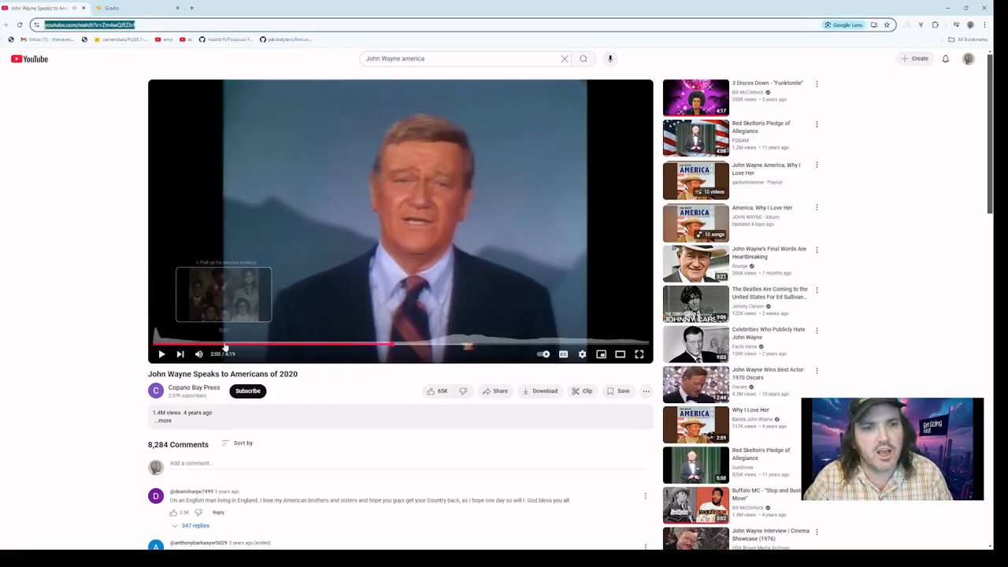
Sample further passages of the video at about 0:37, 2:43 and 3:24 to judge the speaker's audio.
{"action": "left_click", "coordinate": [223, 344]}
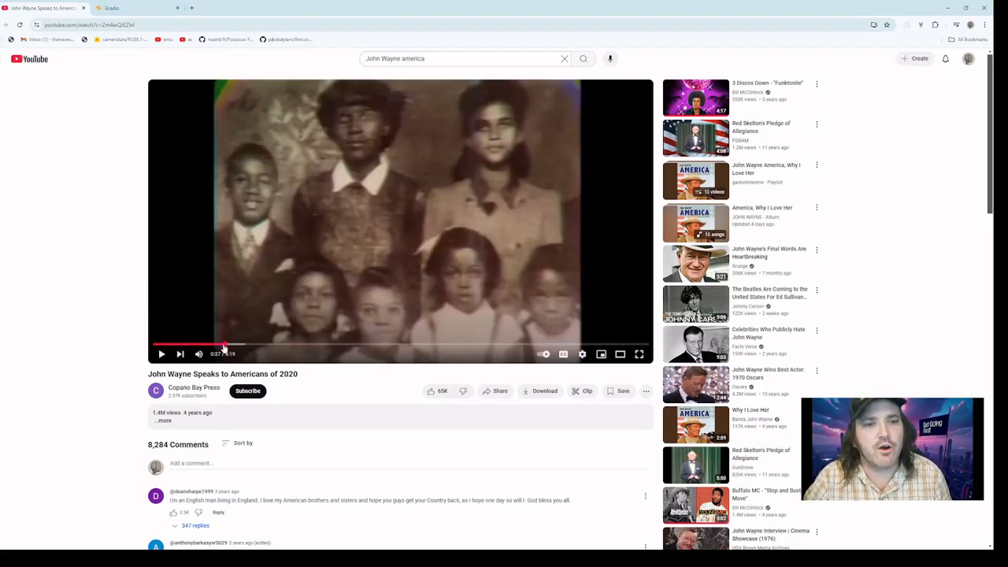
{"action": "left_click", "coordinate": [161, 355]}
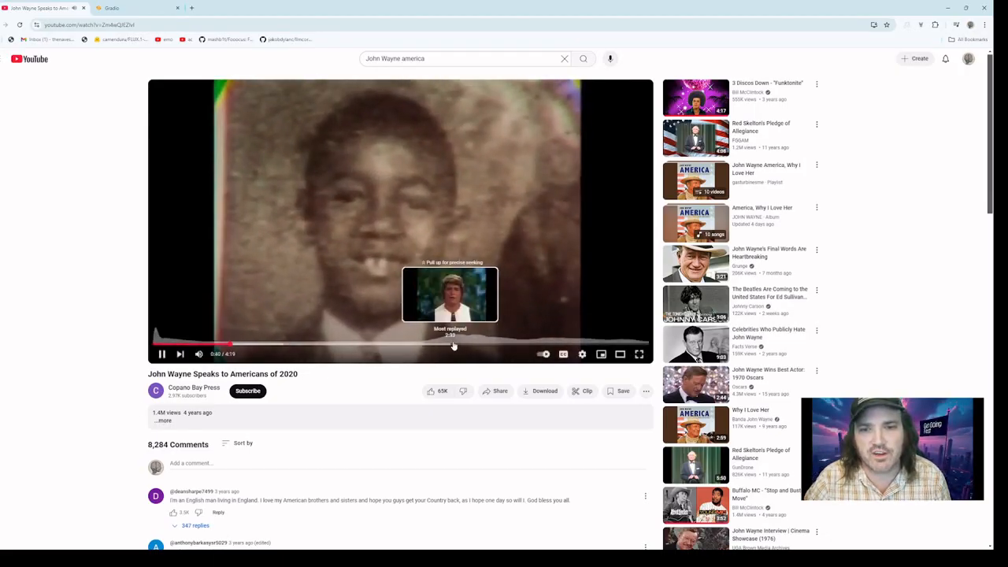
{"action": "left_click", "coordinate": [466, 345]}
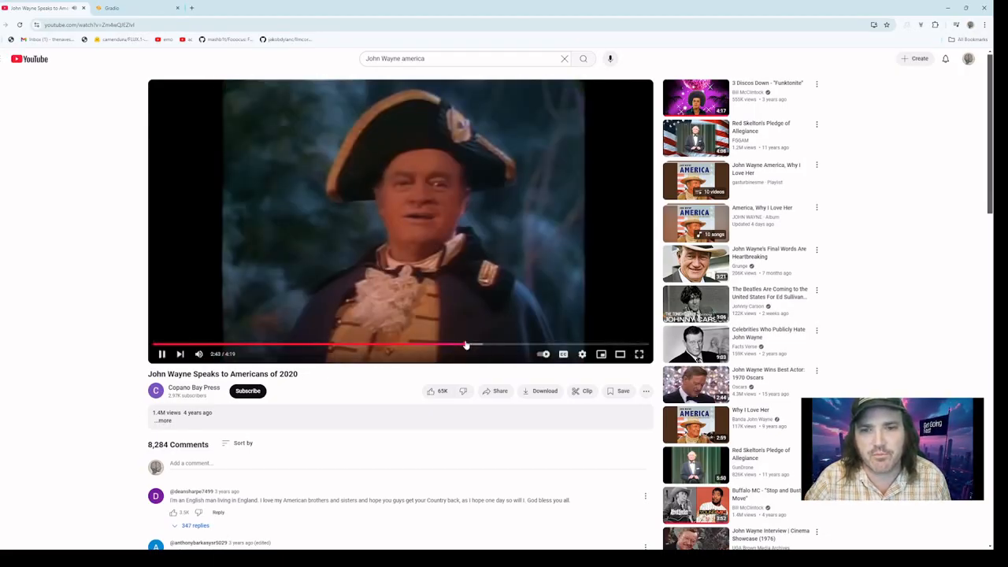
{"action": "left_click", "coordinate": [542, 346]}
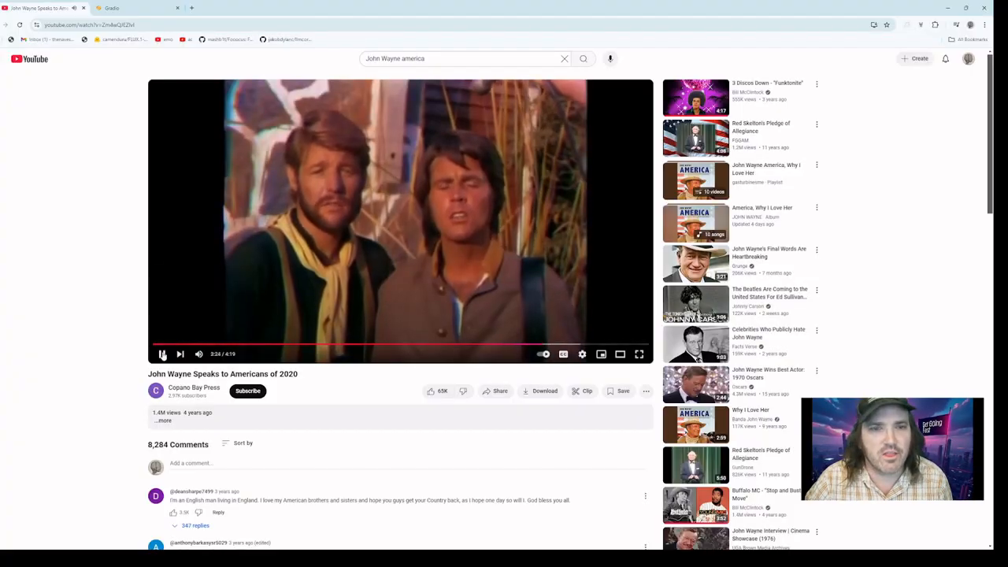
{"action": "left_click", "coordinate": [162, 354]}
Enter the copied video address in the YouTube audio downloader and download its audio.
{"action": "left_click", "coordinate": [134, 8]}
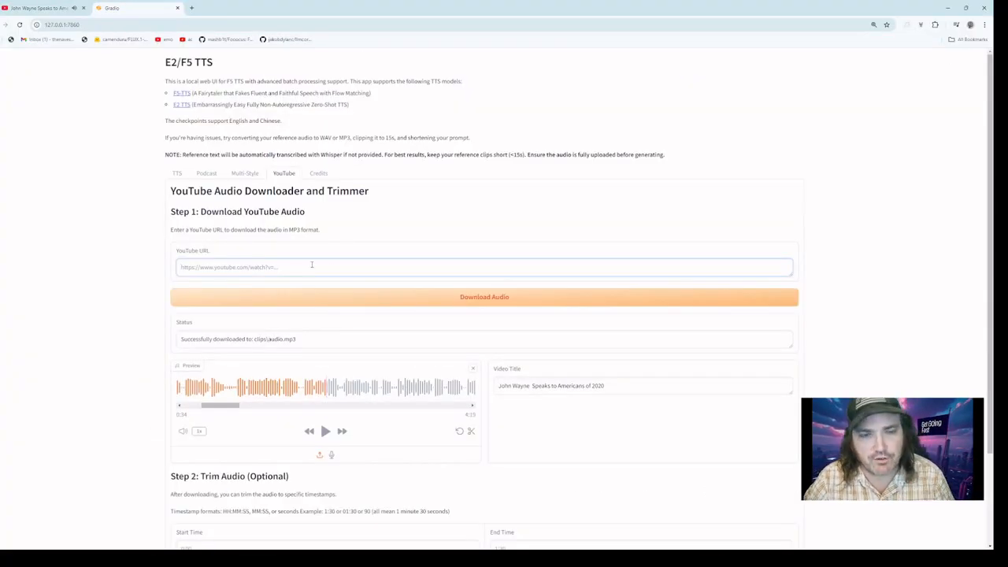
{"action": "type", "text": "https://www.youtube.com/watch?v=Zm4wQEZlvI"}
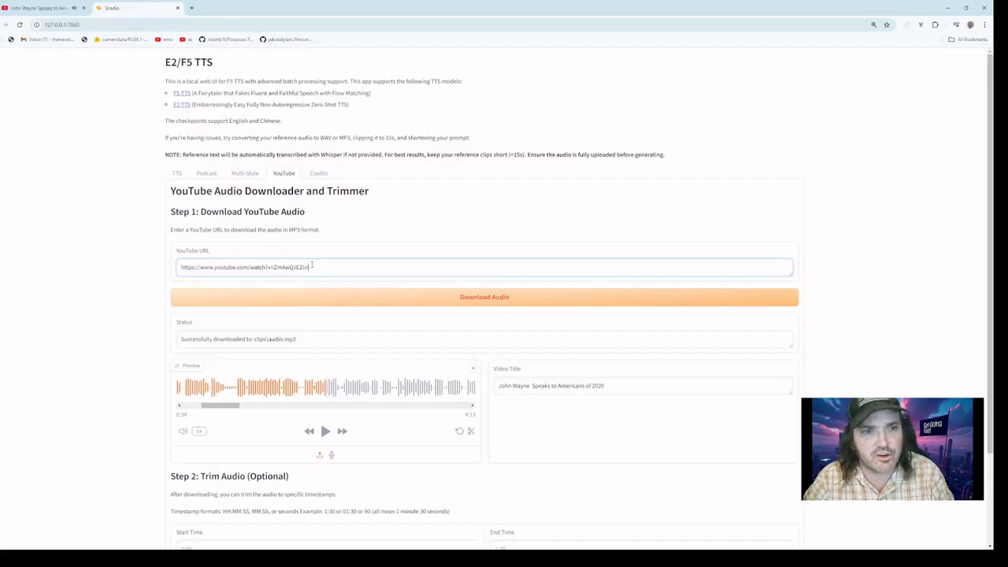
{"action": "left_click", "coordinate": [497, 301]}
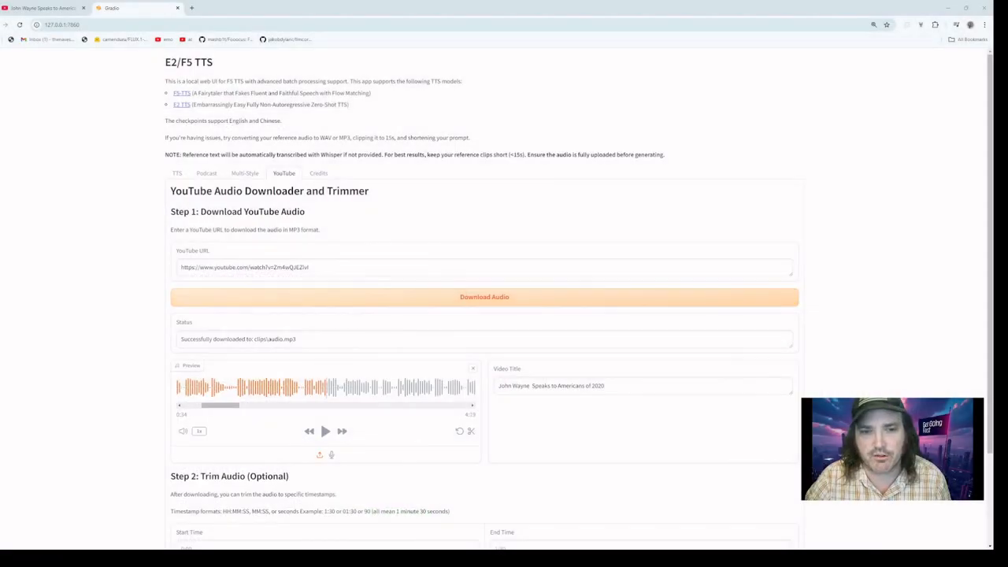
Sample the first minute of the downloaded audio preview, up to about 1:01, and check back against the source video.
{"action": "left_click_drag", "start_coordinate": [233, 405], "coordinate": [214, 407]}
{"action": "left_click", "coordinate": [325, 432]}
{"action": "left_click", "coordinate": [327, 432]}
{"action": "left_click", "coordinate": [294, 392]}
{"action": "left_click_drag", "start_coordinate": [317, 398], "coordinate": [419, 397]}
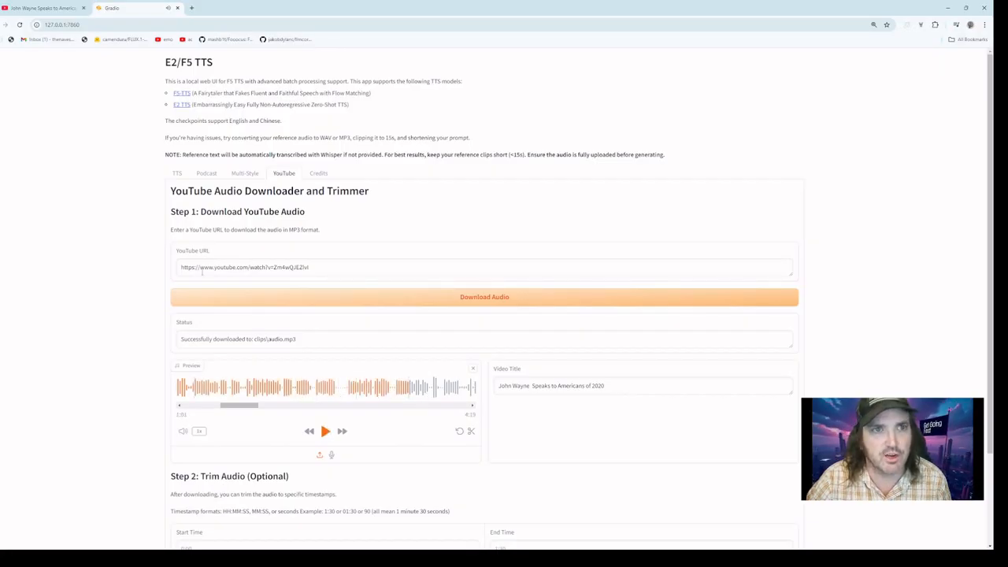
{"action": "left_click", "coordinate": [39, 4]}
{"action": "left_click", "coordinate": [94, 8]}
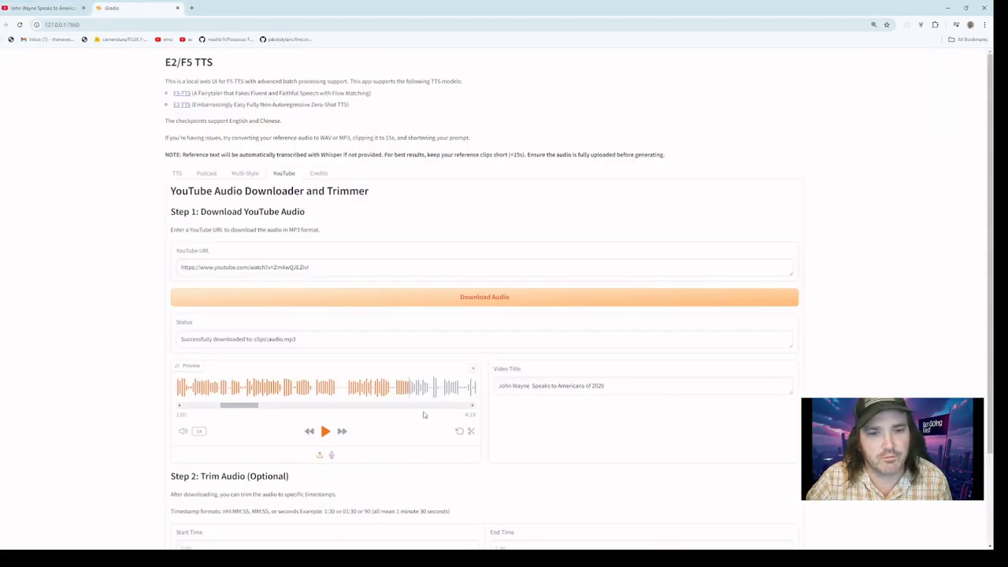
Find a voice passage further into the downloaded audio and play it from shortly before 1:45.
{"action": "left_click_drag", "start_coordinate": [239, 409], "coordinate": [283, 408]}
{"action": "left_click", "coordinate": [288, 394]}
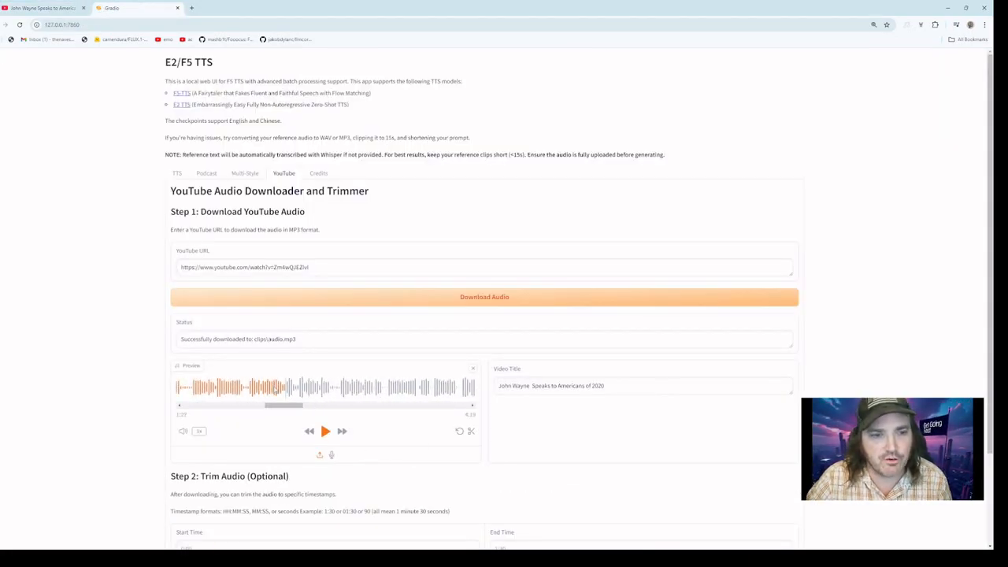
{"action": "left_click", "coordinate": [431, 393]}
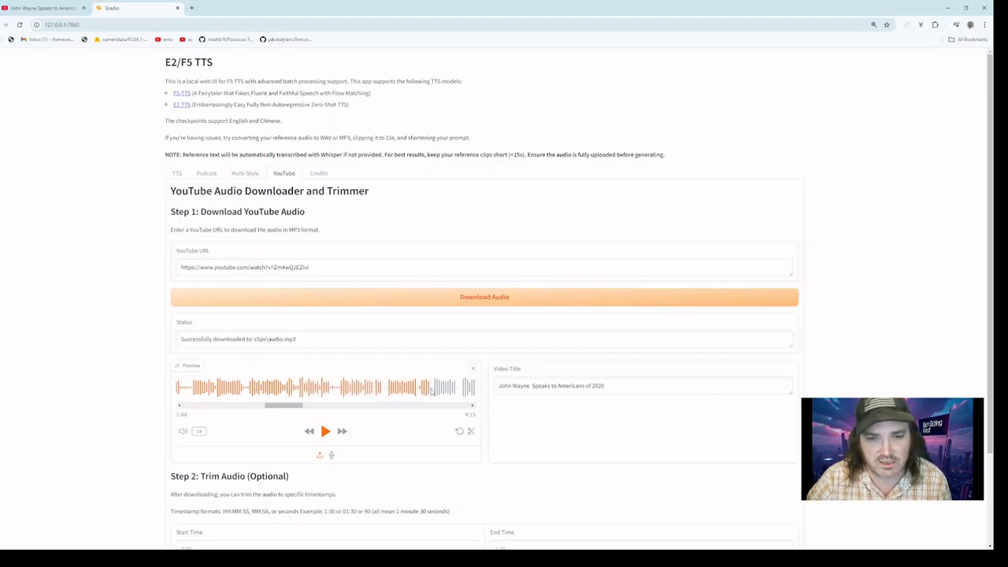
{"action": "left_click", "coordinate": [390, 390]}
{"action": "left_click", "coordinate": [326, 432]}
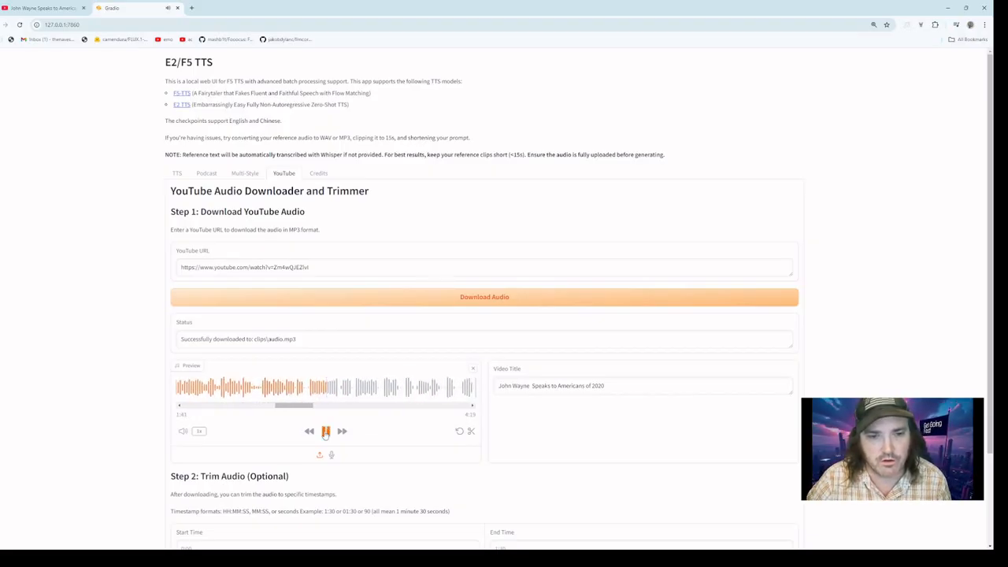
Pause the preview at 1:55 and trim the downloaded audio with start time 1:40 and end time 1:55.
{"action": "scroll", "coordinate": [331, 440], "scroll_direction": "down", "scroll_amount": 1}
{"action": "left_click", "coordinate": [232, 471]}
{"action": "type", "text": "1"}
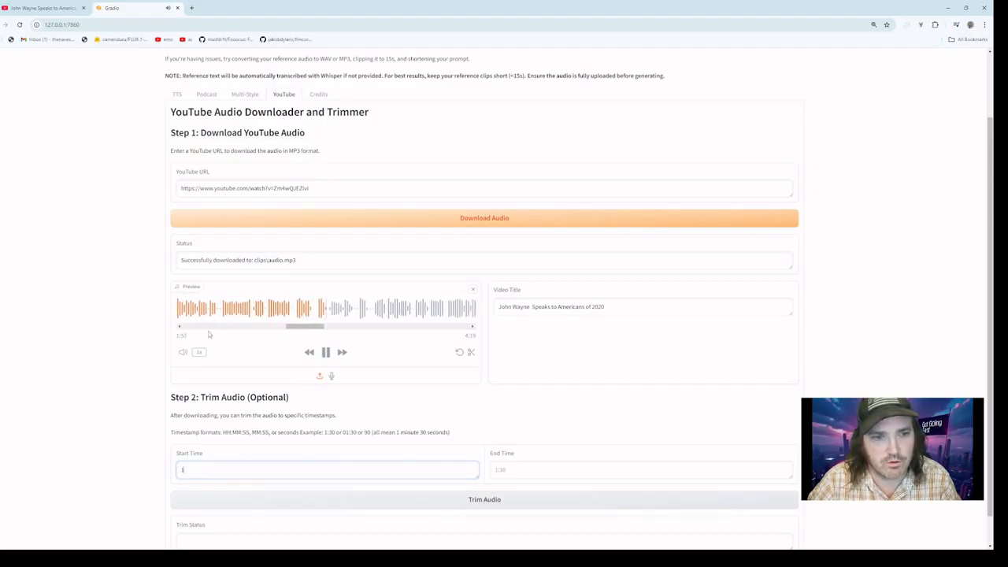
{"action": "left_click", "coordinate": [327, 353]}
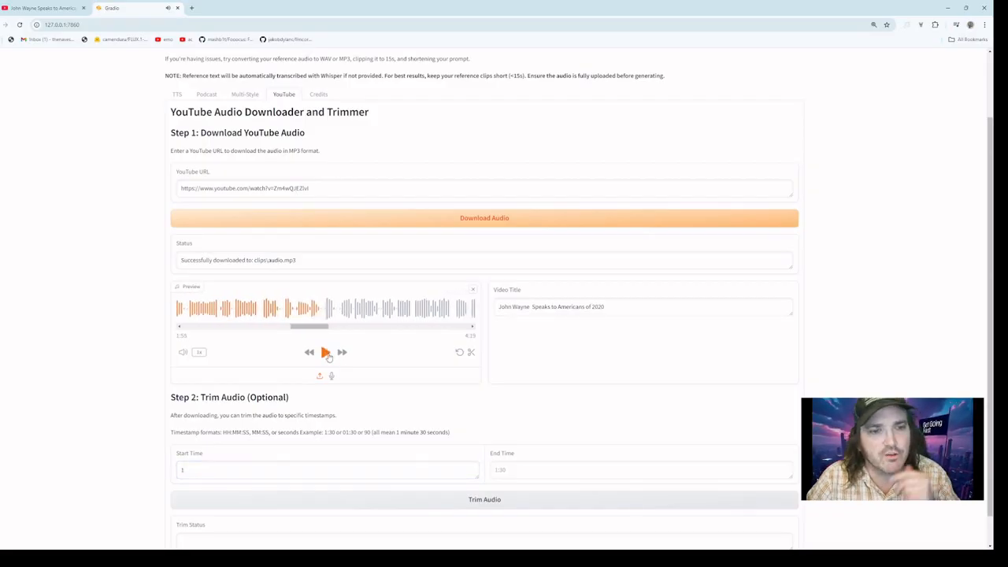
{"action": "left_click", "coordinate": [251, 472]}
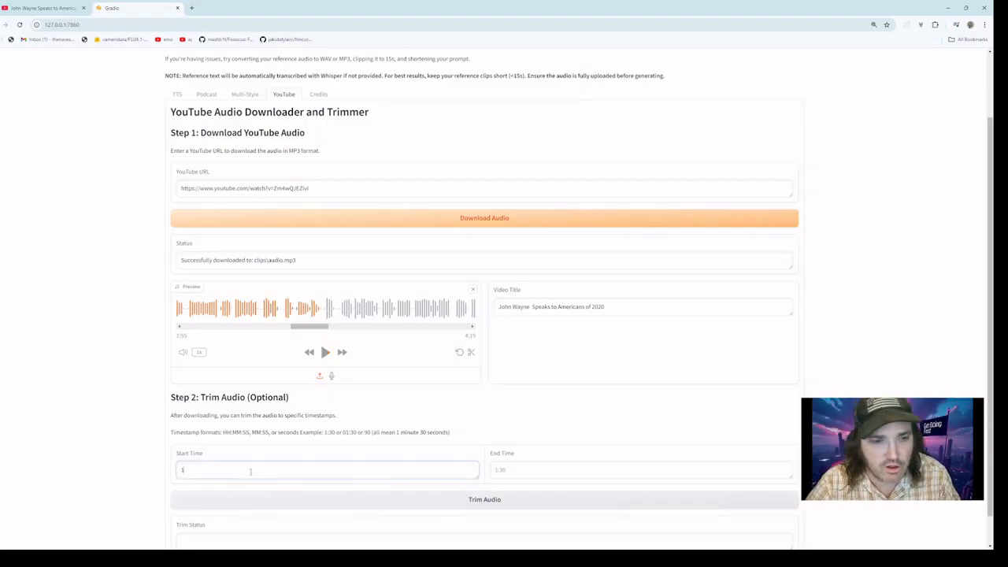
{"action": "scroll", "coordinate": [253, 442], "scroll_direction": "down", "scroll_amount": 1}
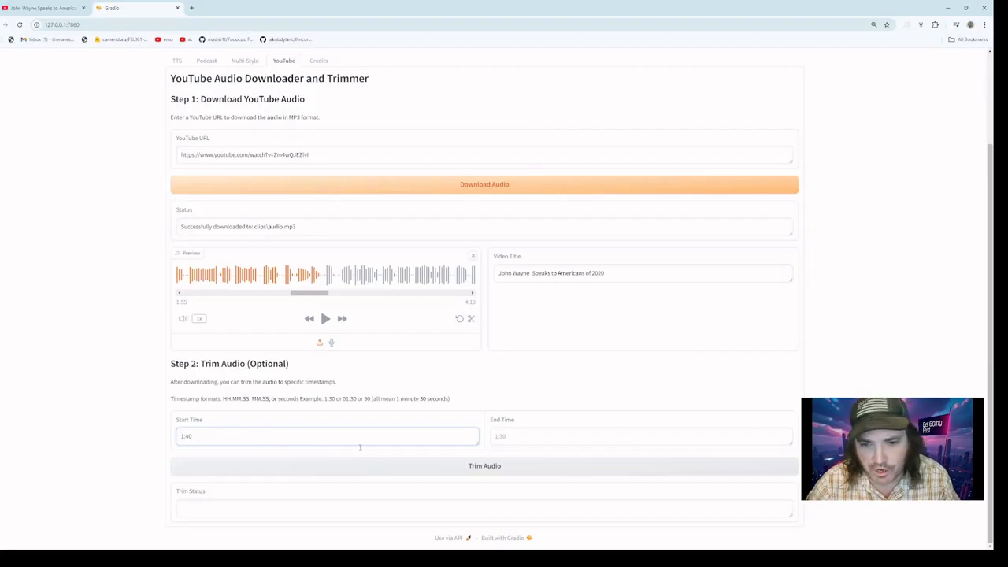
{"action": "left_click", "coordinate": [520, 439]}
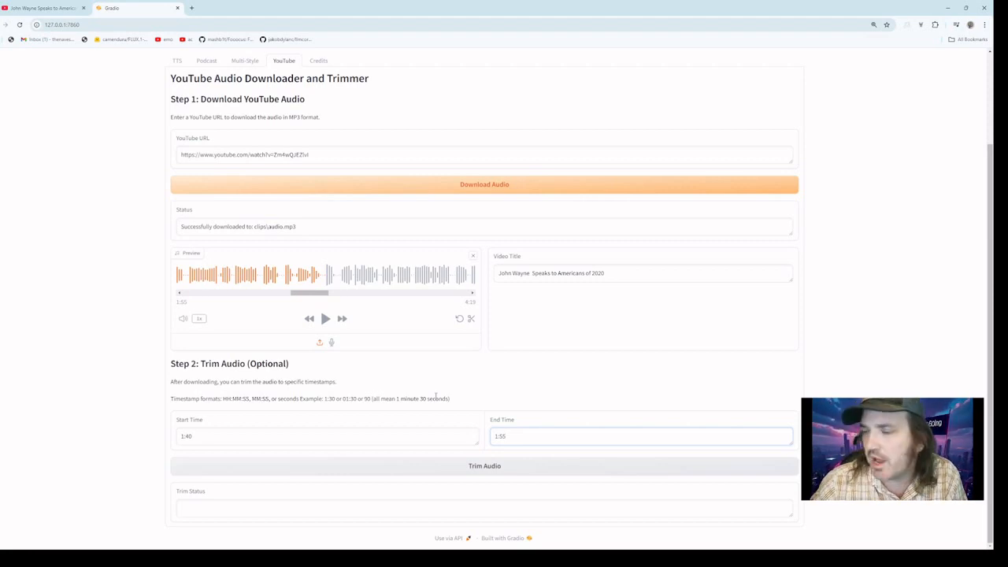
{"action": "left_click", "coordinate": [495, 470]}
Listen to the first two seconds of the trimmed audio preview and pause it.
{"action": "scroll", "coordinate": [471, 473], "scroll_direction": "down", "scroll_amount": 2}
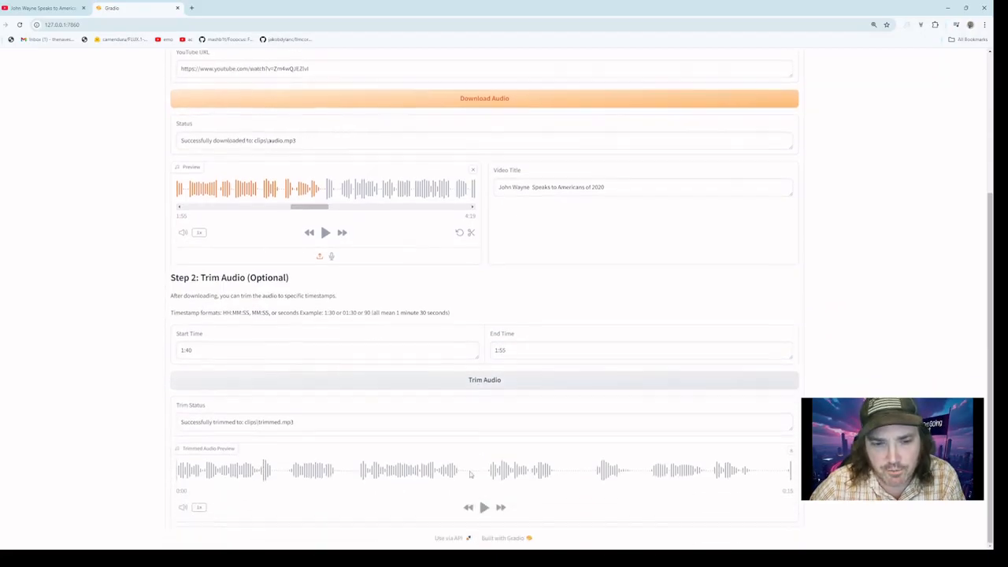
{"action": "left_click", "coordinate": [484, 509]}
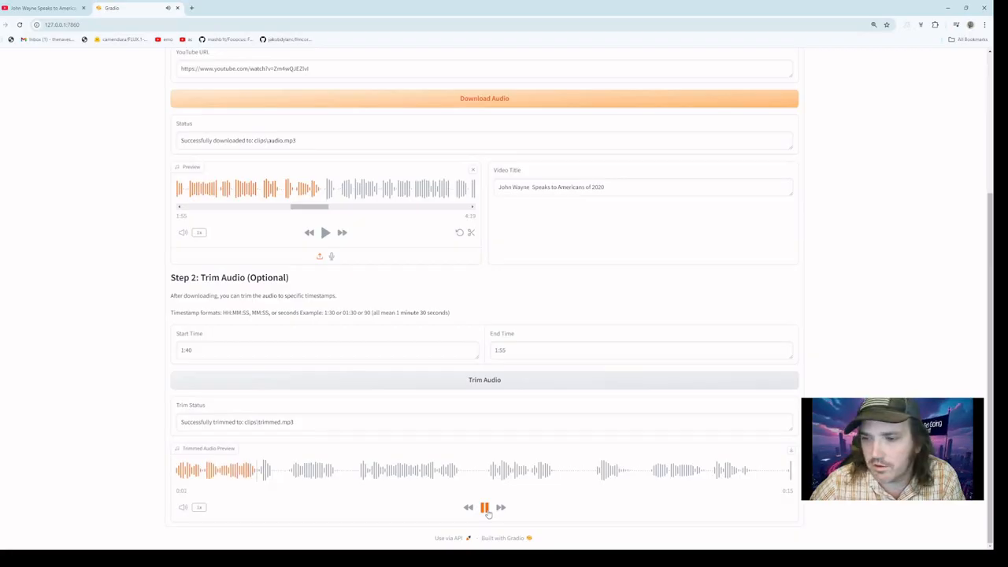
{"action": "left_click", "coordinate": [485, 509]}
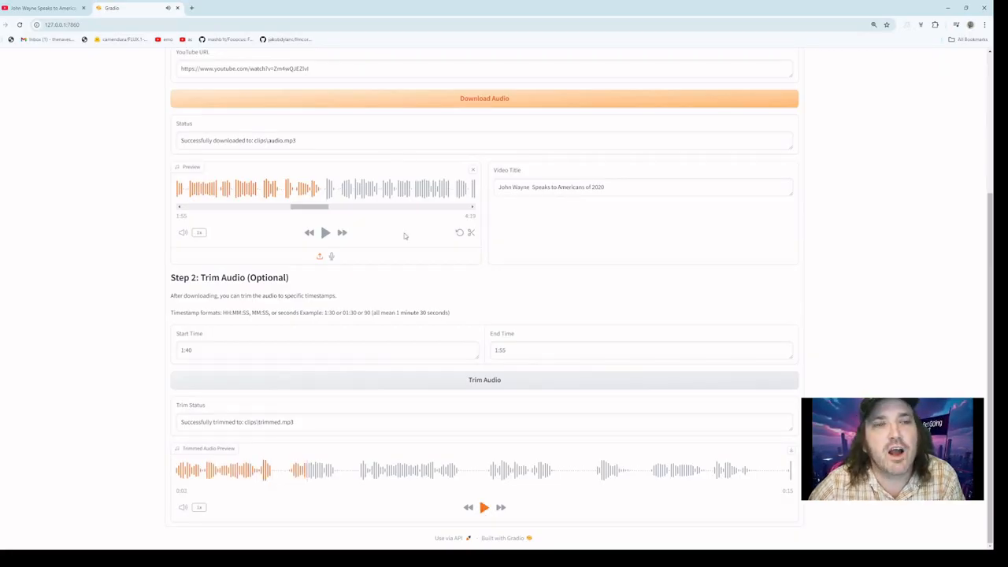
Start a reference audio upload in Batched TTS and browse to the clips folder under Audio, f5, F5-TTS on the Storage drive.
{"action": "scroll", "coordinate": [405, 234], "scroll_direction": "up", "scroll_amount": 3}
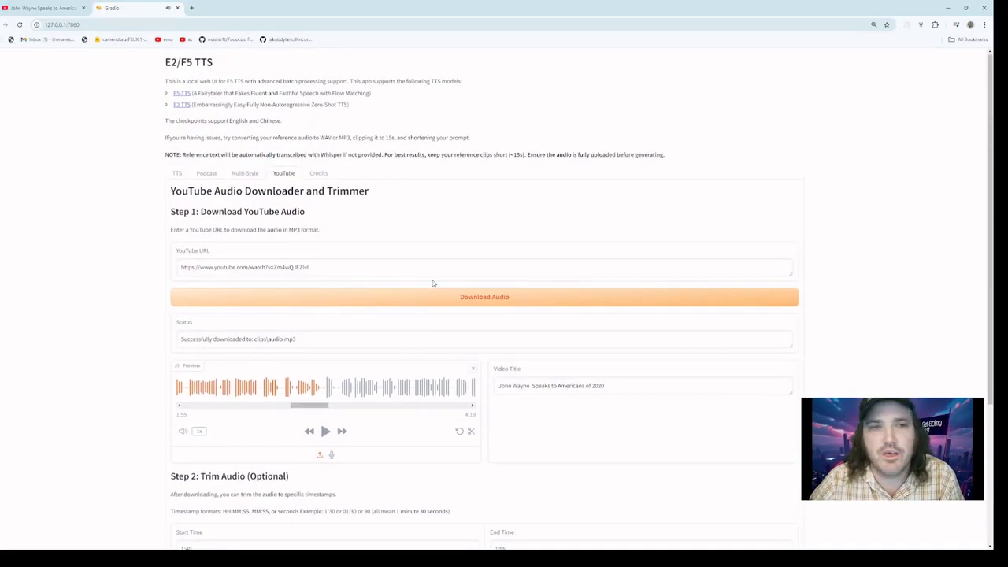
{"action": "left_click", "coordinate": [177, 174]}
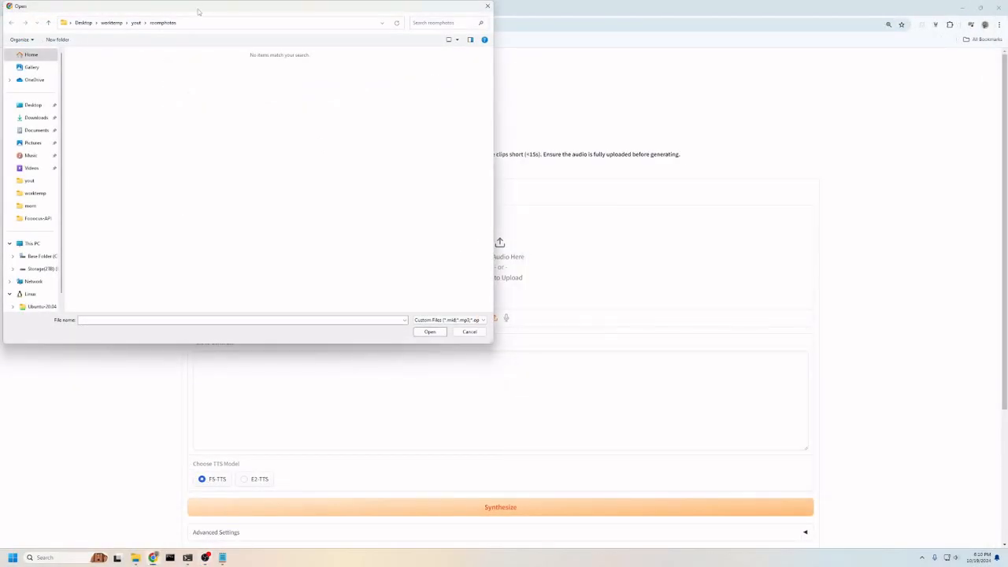
{"action": "left_click", "coordinate": [39, 269]}
{"action": "double_click", "coordinate": [86, 96]}
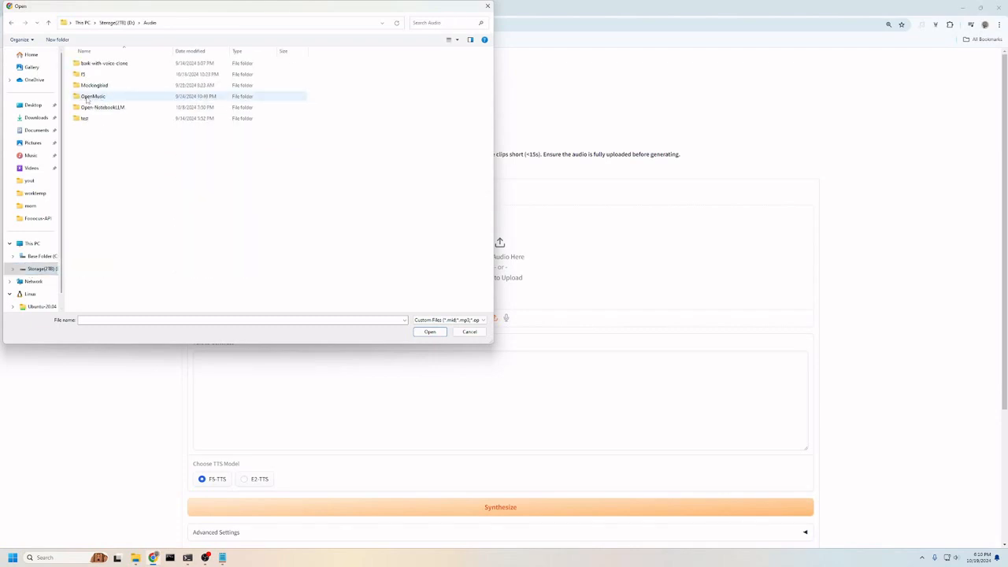
{"action": "left_click", "coordinate": [83, 75]}
{"action": "double_click", "coordinate": [84, 75]}
{"action": "double_click", "coordinate": [87, 64]}
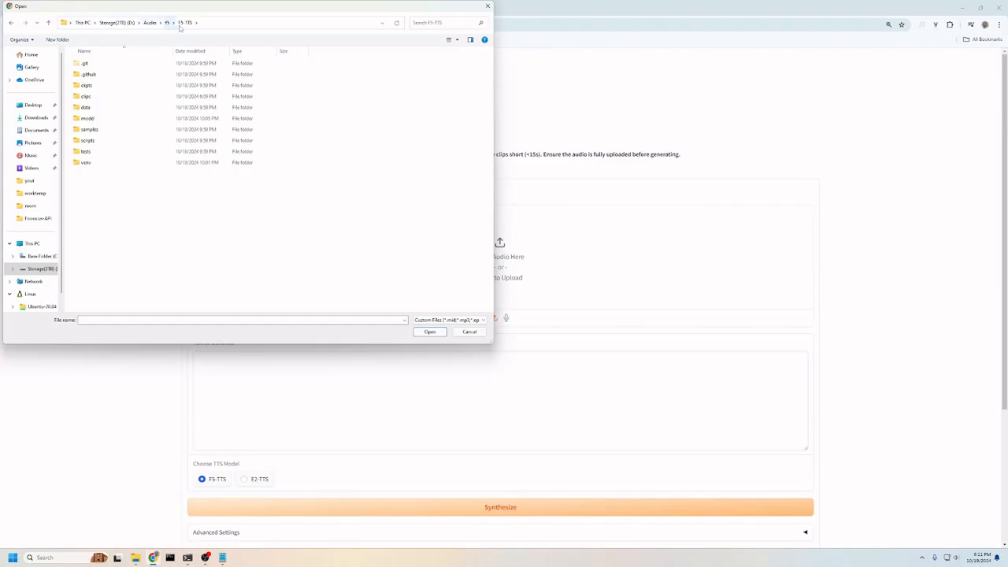
{"action": "double_click", "coordinate": [85, 97]}
Load trimmed.mp3 from the clips folder as the reference audio.
{"action": "left_click", "coordinate": [96, 75]}
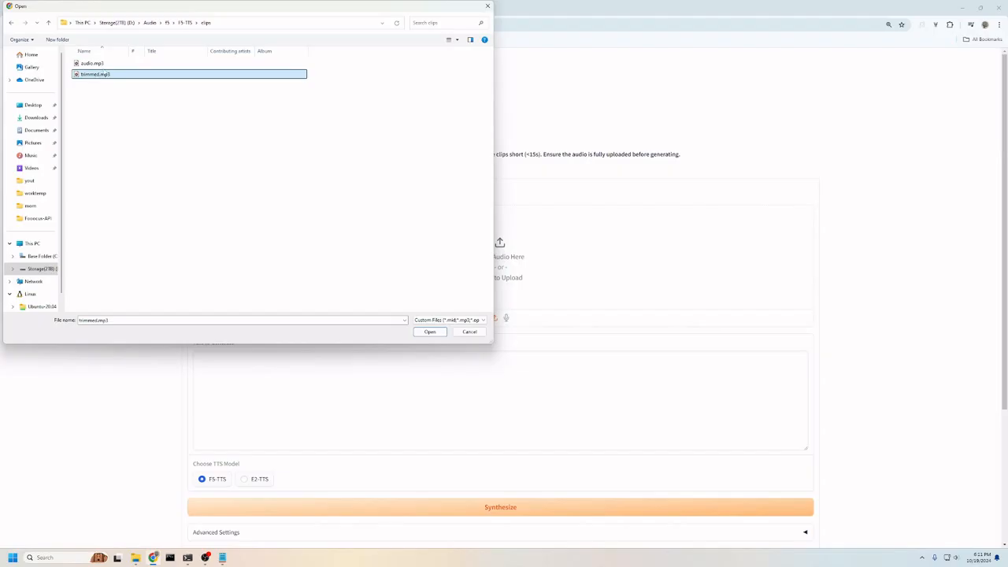
{"action": "left_click", "coordinate": [89, 66]}
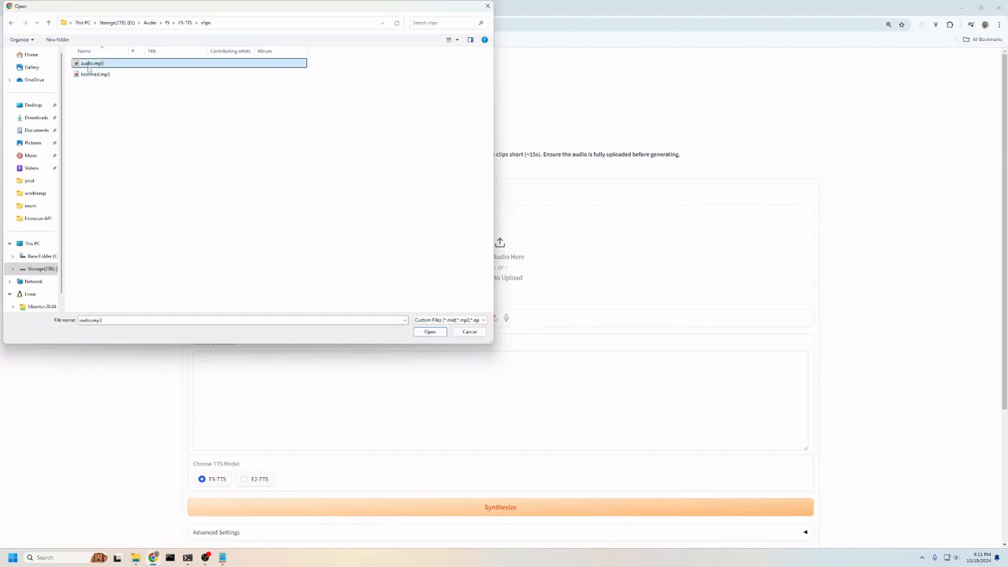
{"action": "left_click", "coordinate": [99, 77]}
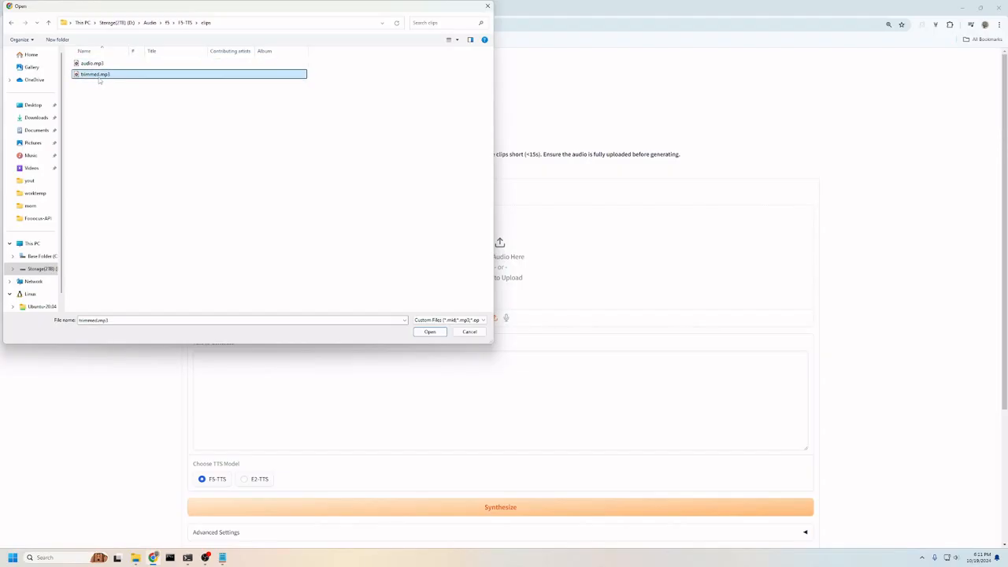
{"action": "double_click", "coordinate": [99, 77]}
Try to play the loaded reference audio, then remove it from Batched TTS.
{"action": "left_click", "coordinate": [500, 270]}
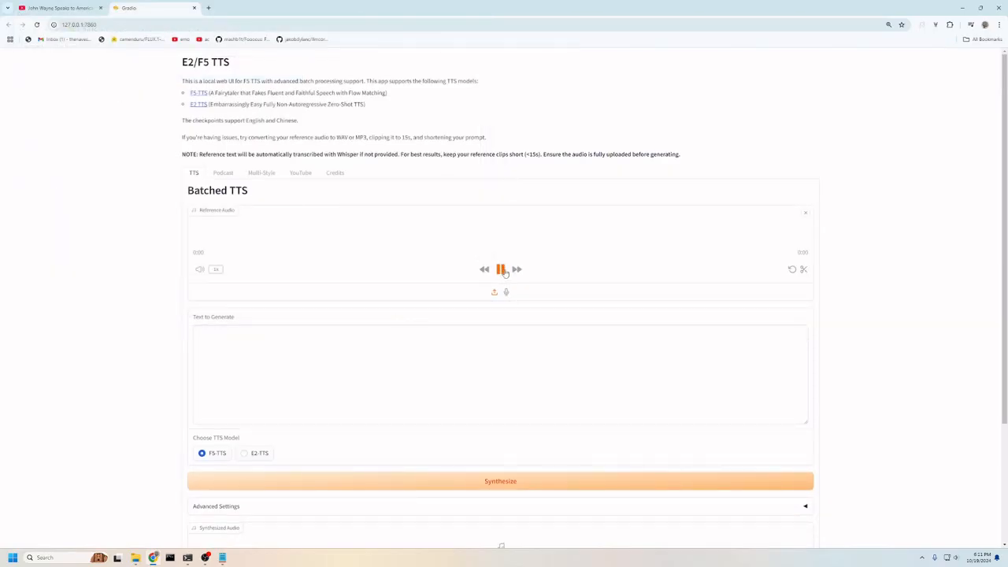
{"action": "left_click", "coordinate": [502, 270]}
{"action": "left_click", "coordinate": [804, 214]}
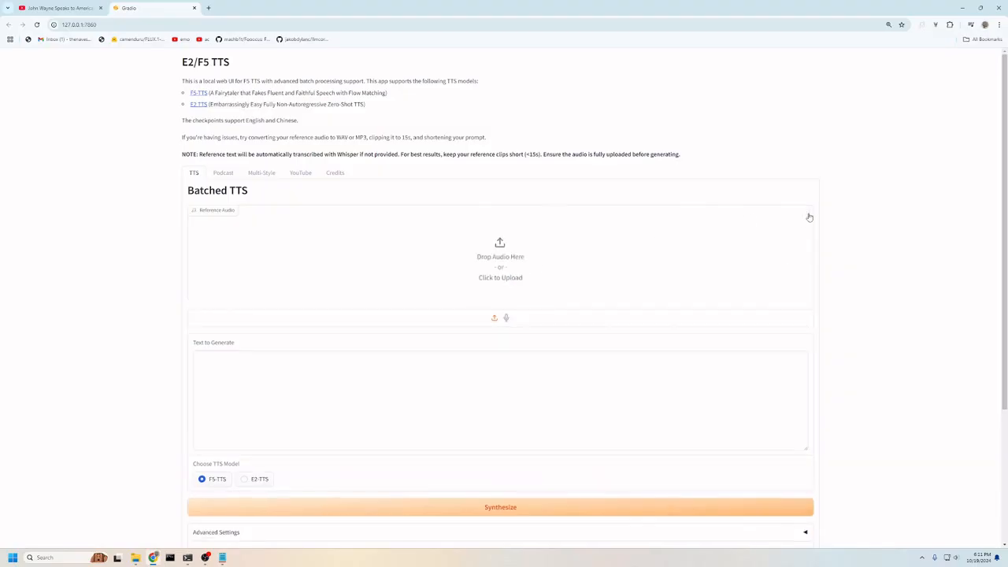
Load trimmed.mp3 from the clips folder as the reference audio and listen to about its first six seconds.
{"action": "left_click", "coordinate": [502, 241]}
{"action": "left_click", "coordinate": [108, 74]}
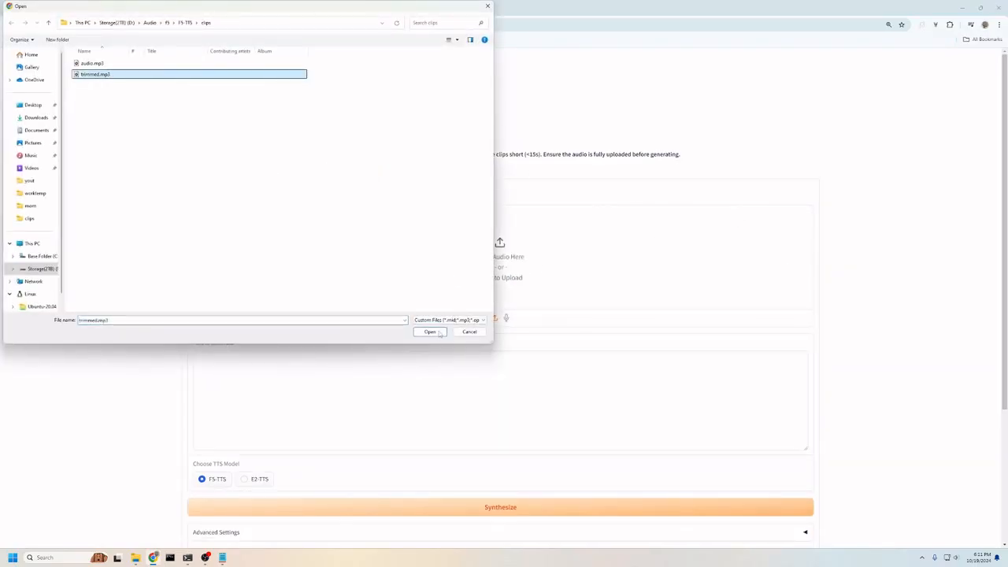
{"action": "left_click", "coordinate": [432, 332]}
{"action": "left_click", "coordinate": [501, 271]}
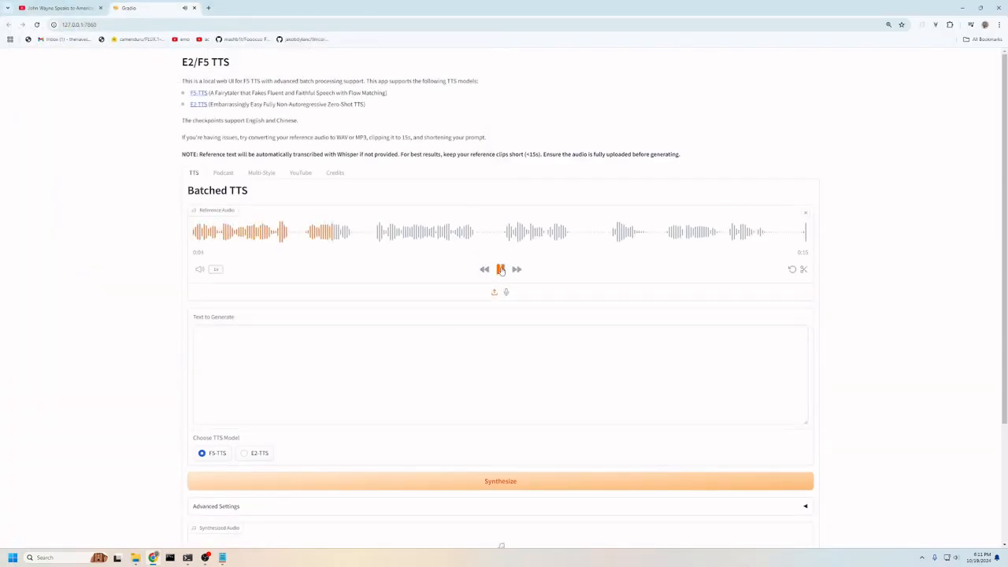
{"action": "left_click", "coordinate": [501, 270]}
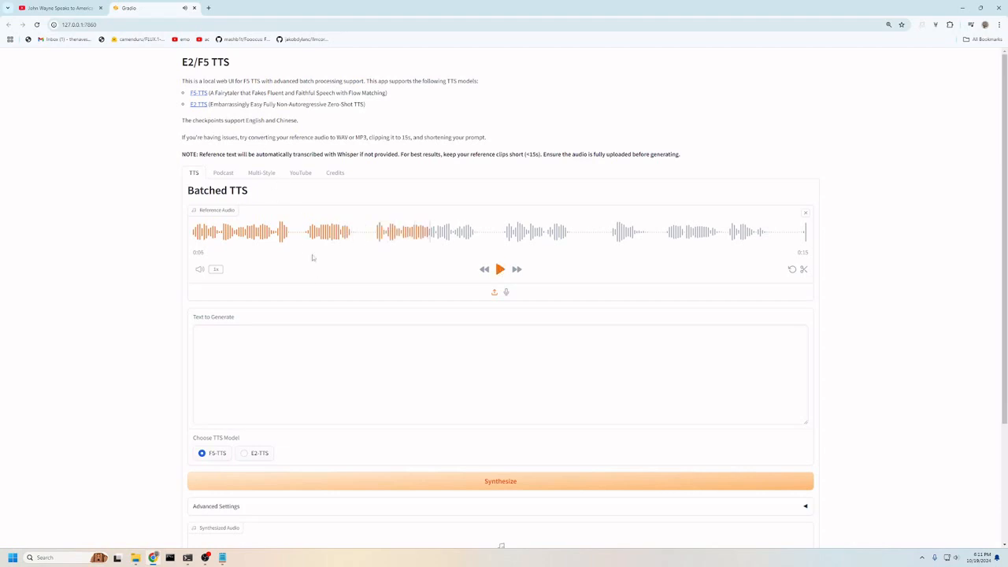
Open ChatGPT in a new browser tab and hide its sidebar.
{"action": "left_click", "coordinate": [208, 8]}
{"action": "type", "text": "chat"}
{"action": "key", "text": "Return"}
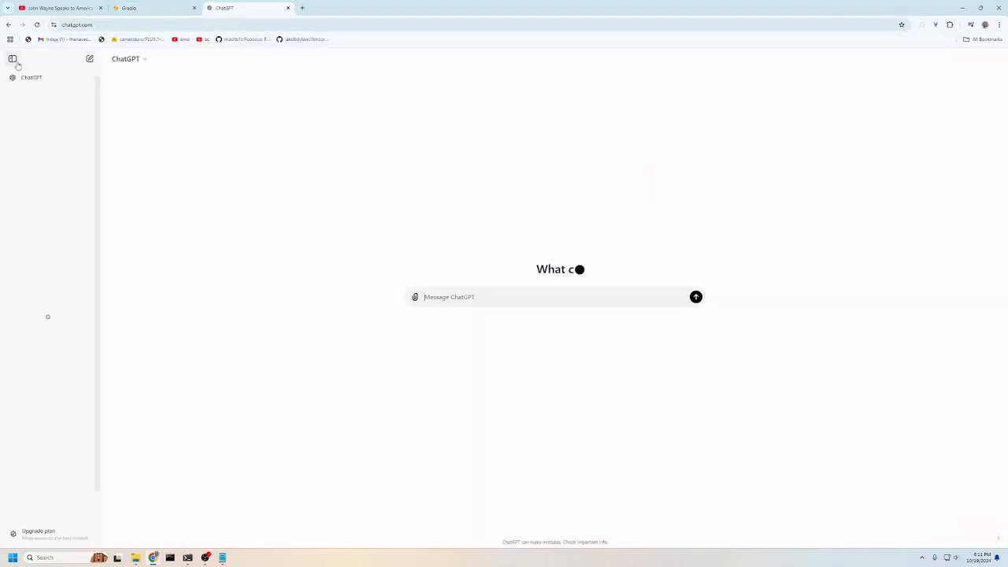
{"action": "left_click", "coordinate": [13, 59]}
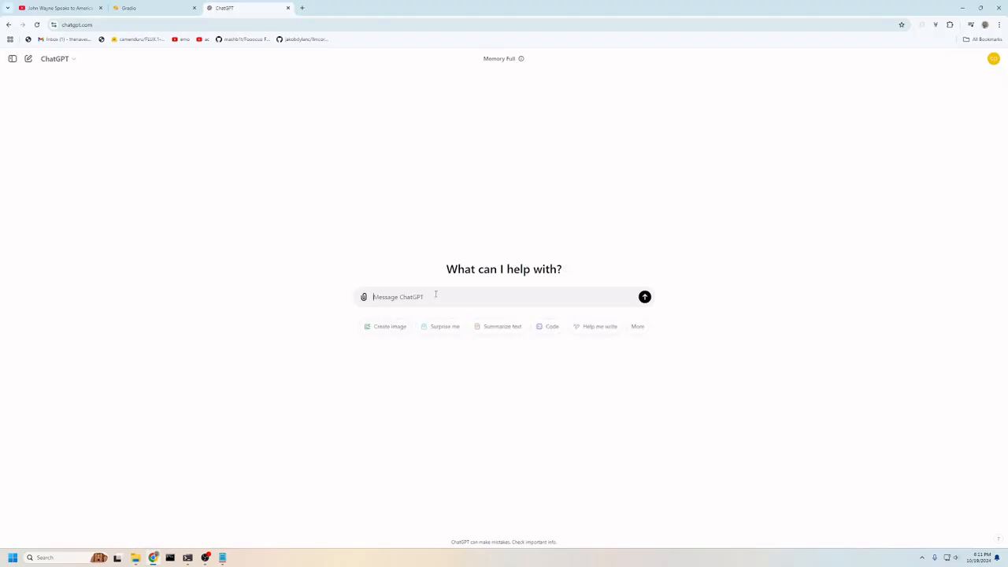
Start a prompt asking for a one-paragraph message in the style of John Wayne that should mention the inspiration he received.
{"action": "type", "text": "Goin"}
{"action": "type", "text": "w"}
{"action": "type", "text": "rite a one pa"}
{"action": "type", "text": "ragraph m"}
{"action": "type", "text": "essage in teh"}
{"action": "key", "text": "BackSpace"}
{"action": "key", "text": "BackSpace"}
{"action": "type", "text": "he style of John Wayne. It shuld"}
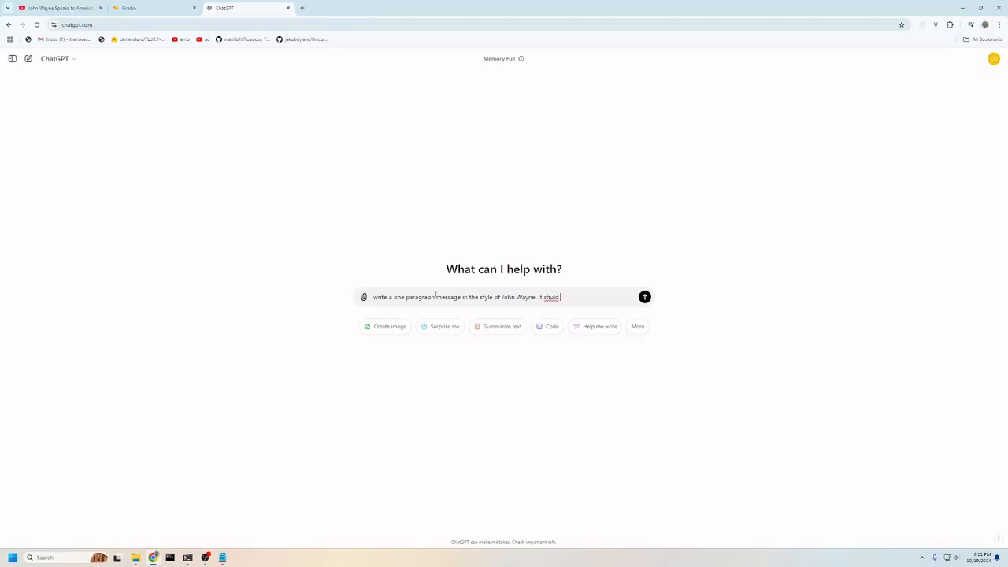
{"action": "key", "text": "BackSpace"}
{"action": "key", "text": "BackSpace"}
{"action": "key", "text": "BackSpace"}
{"action": "type", "text": "ould mention the inspiration that"}
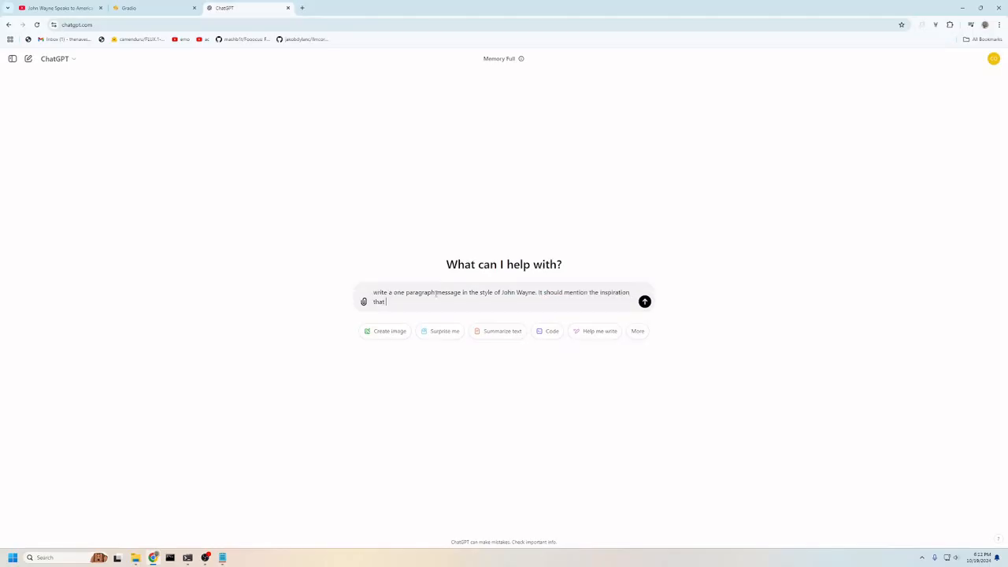
Finish the prompt with a named fellow's influence on his life, being told to "Get GOing Fast" marking his career's beginning, and submit it.
{"action": "type", "text": " a fellow he once met named Jim Day had on his life. How when told to G"}
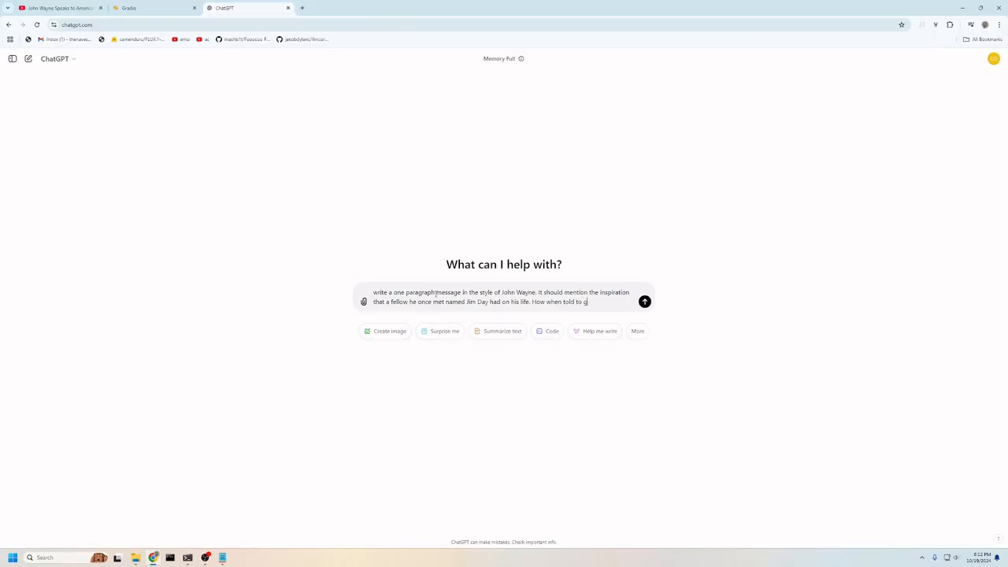
{"action": "type", "text": "et GOing "}
{"action": "type", "text": "Fast by this jim f"}
{"action": "type", "text": "ellow"}
{"action": "type", "text": ". it really chang"}
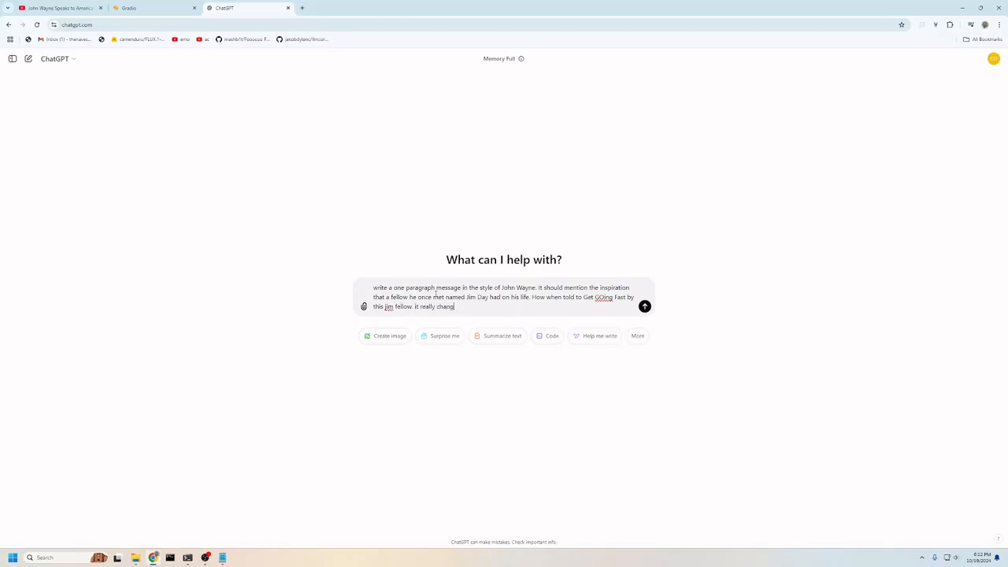
{"action": "type", "text": "rked the beginningof his career"}
{"action": "key", "text": "Return"}
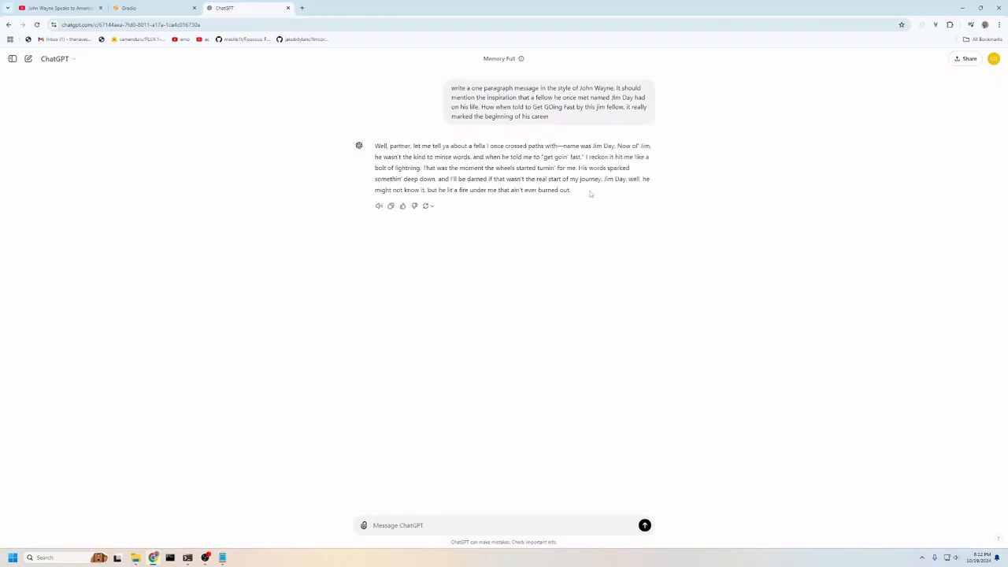
Copy ChatGPT's full reply paragraph and paste it into Text to Generate in Batched TTS.
{"action": "left_click_drag", "start_coordinate": [588, 191], "coordinate": [375, 143]}
{"action": "key", "text": "ctrl+c"}
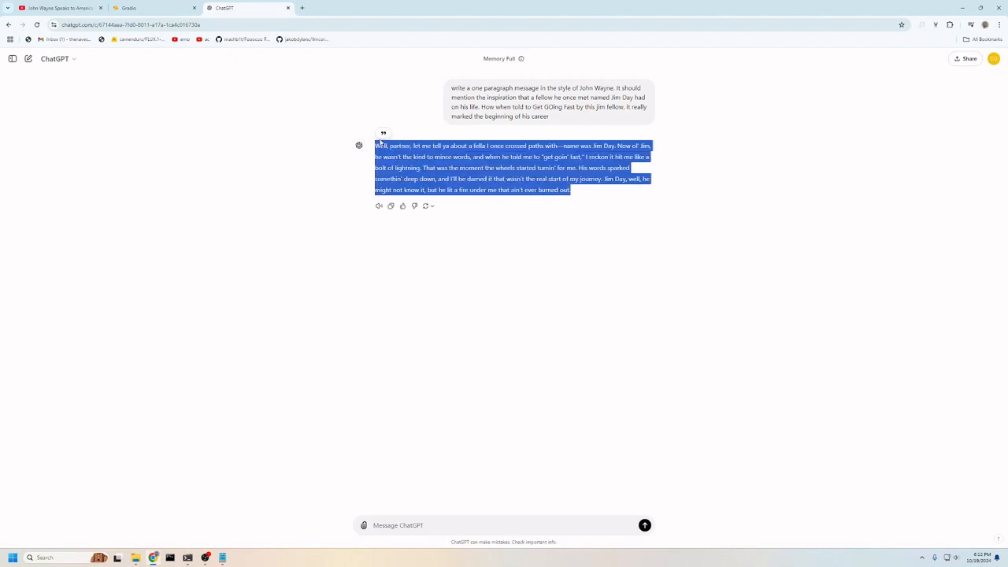
{"action": "left_click", "coordinate": [152, 9]}
{"action": "left_click", "coordinate": [448, 385]}
{"action": "key", "text": "ctrl+v"}
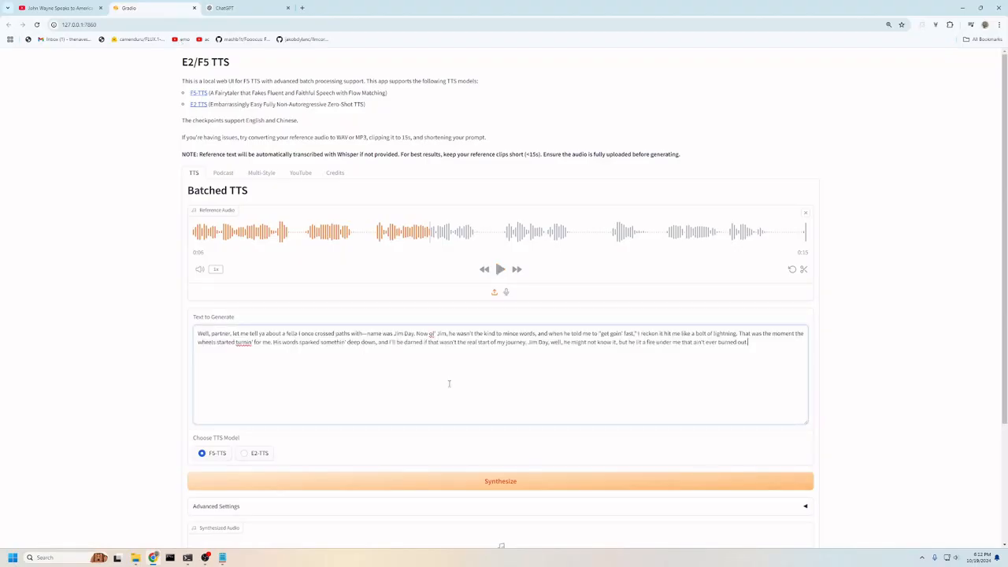
{"action": "scroll", "coordinate": [449, 383], "scroll_direction": "down", "scroll_amount": 1}
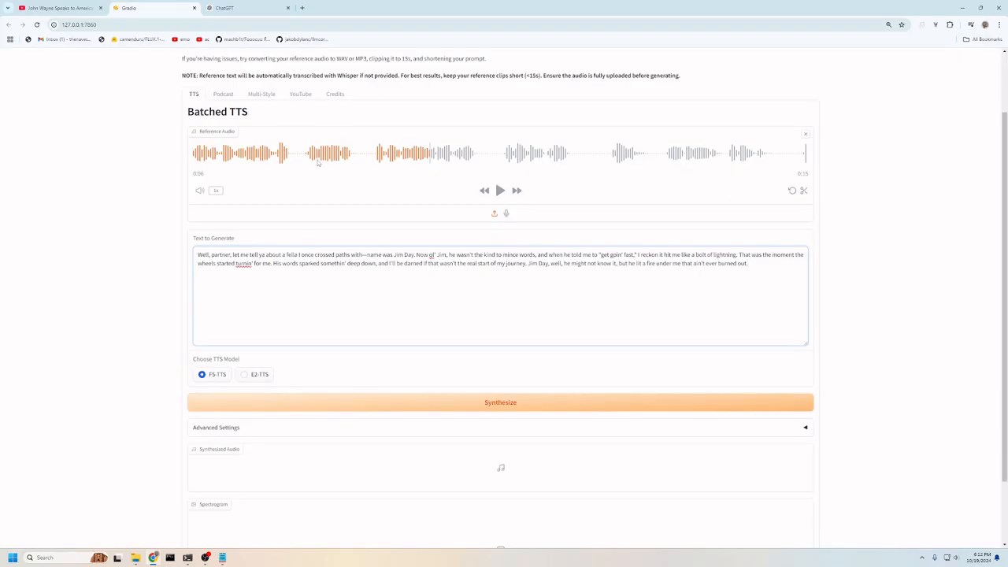
Switch to OBS, activate the Video Capture Device 2 source in the Desktop scene, and minimize the window.
{"action": "left_click", "coordinate": [205, 558]}
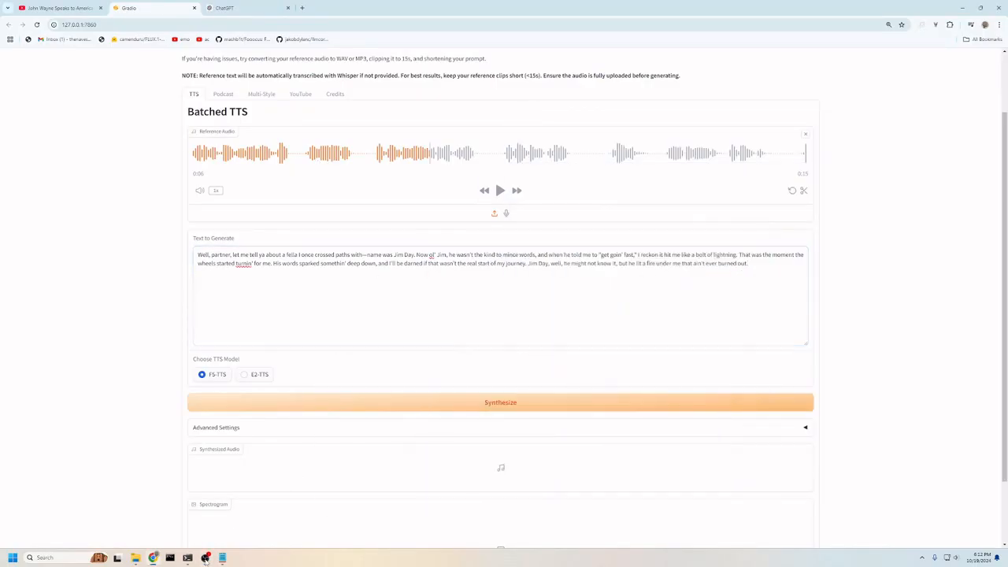
{"action": "left_click", "coordinate": [644, 376]}
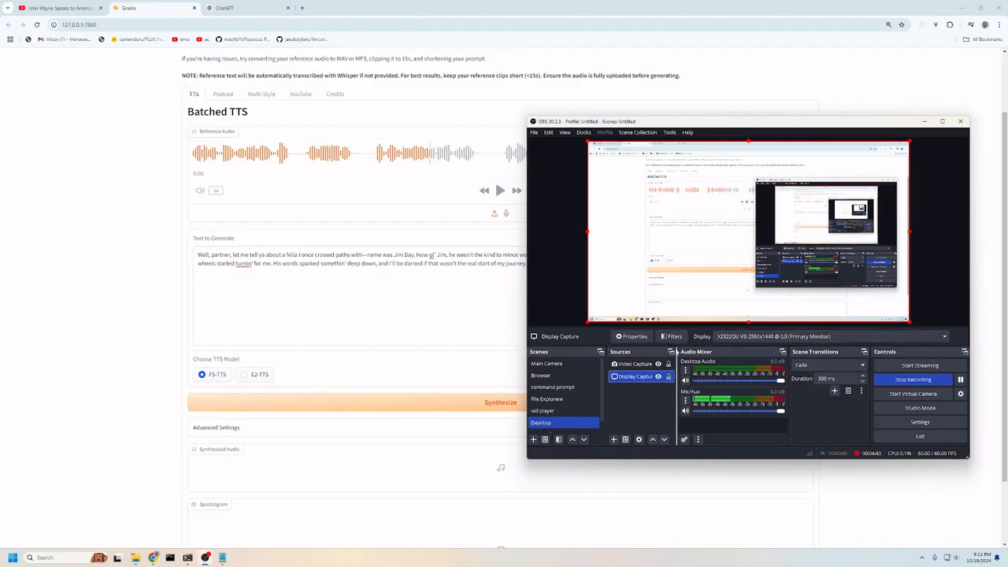
{"action": "left_click", "coordinate": [650, 366]}
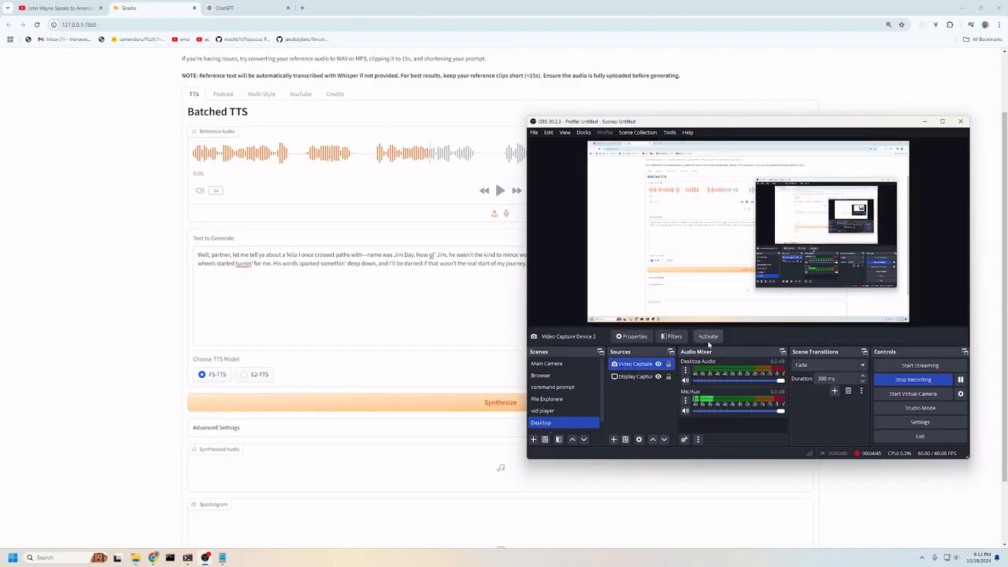
{"action": "left_click", "coordinate": [925, 121]}
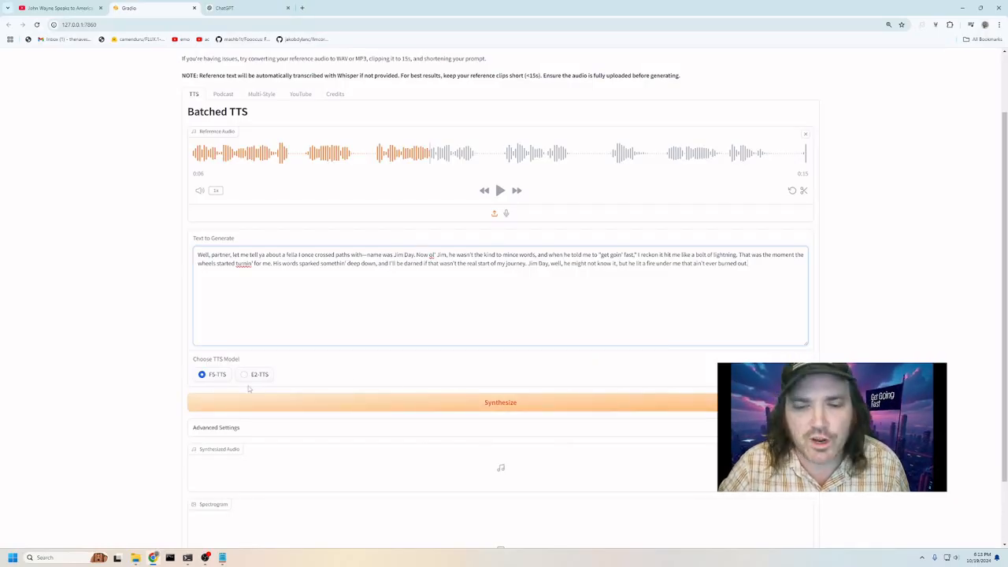
Synthesize the pasted text with the F5-TTS model and listen to about the first 16 seconds of the result.
{"action": "left_click", "coordinate": [541, 404]}
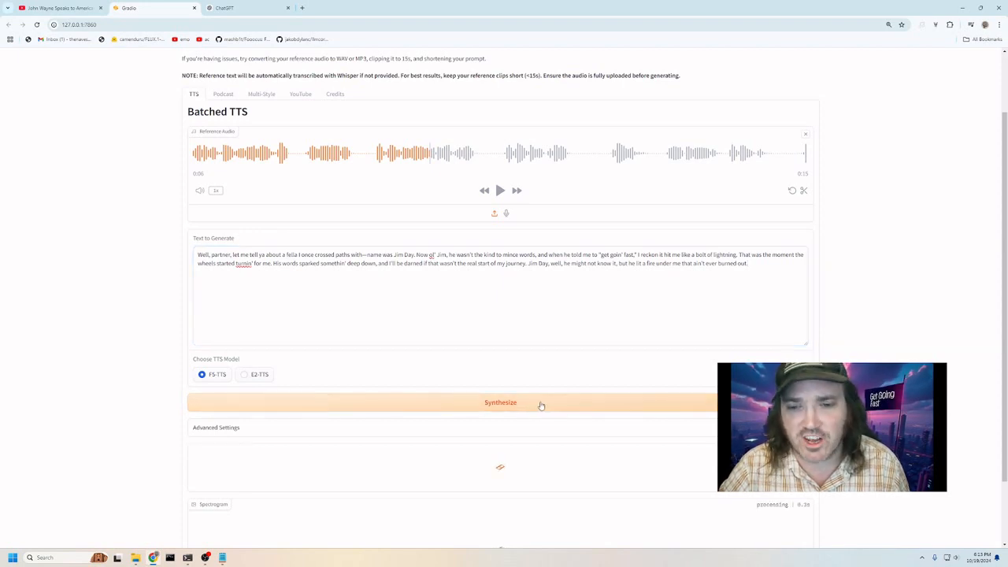
{"action": "scroll", "coordinate": [541, 405], "scroll_direction": "down", "scroll_amount": 1}
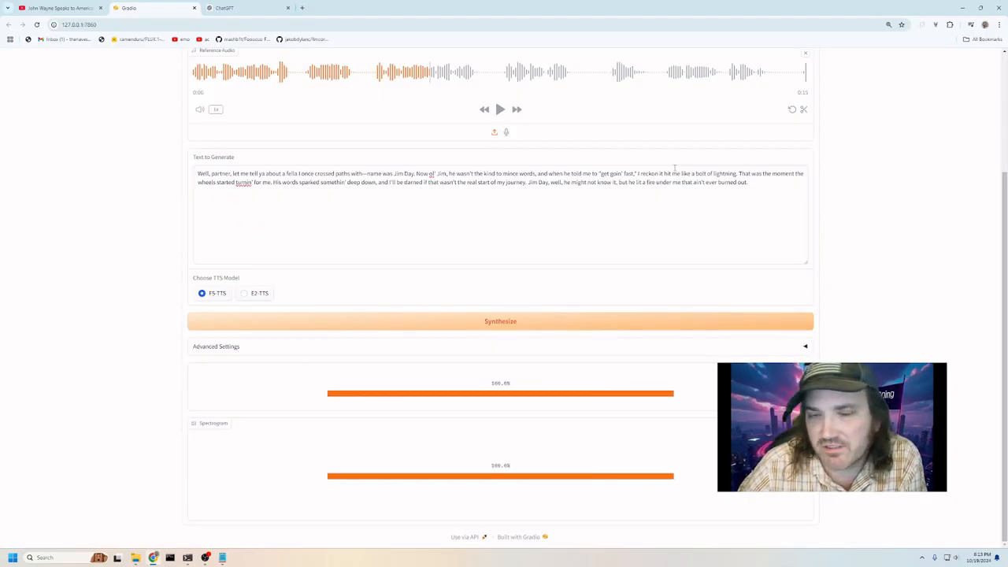
{"action": "left_click", "coordinate": [501, 427]}
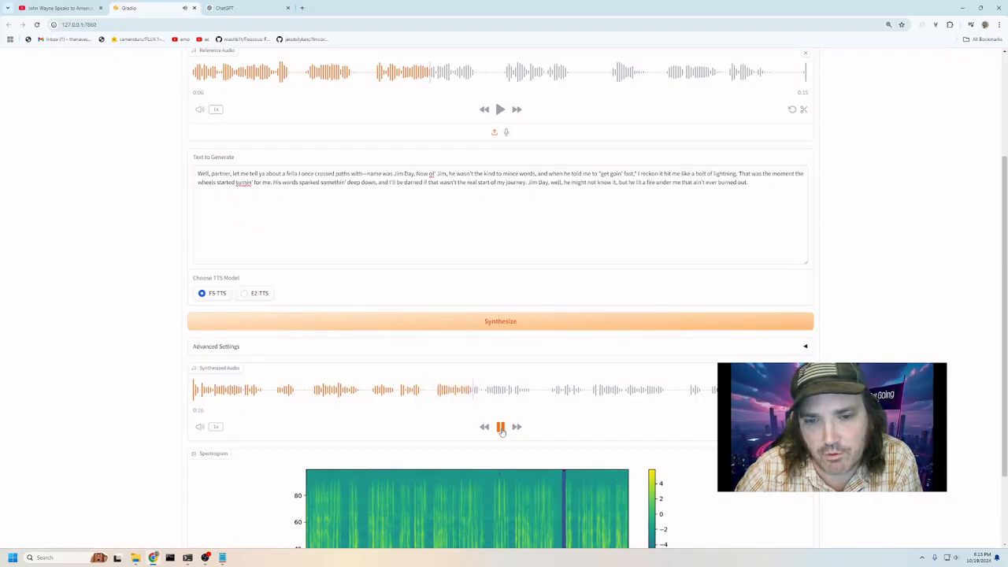
{"action": "left_click", "coordinate": [501, 428]}
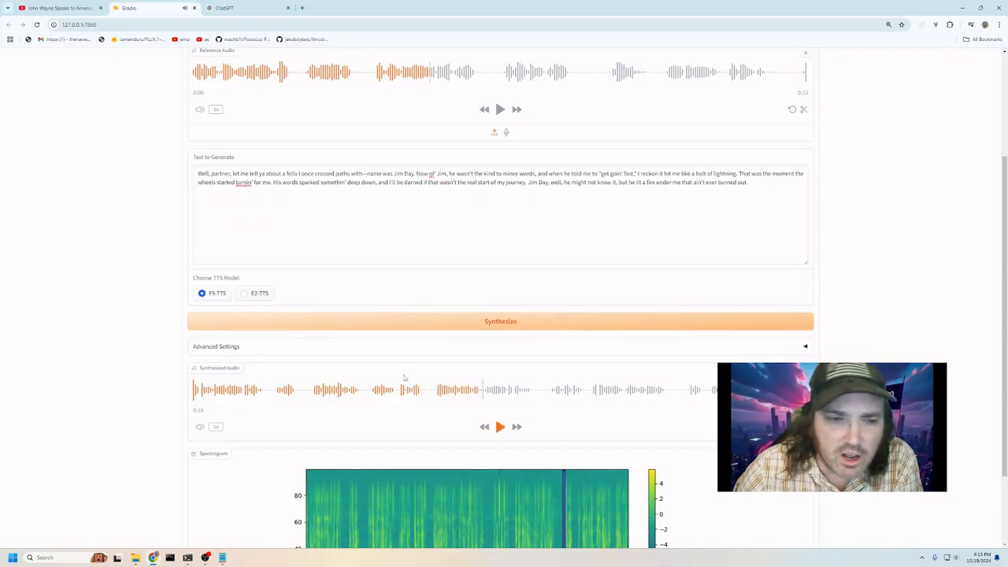
Synthesize the same text with the E2-TTS model and listen to about the first 27 seconds of the result.
{"action": "left_click", "coordinate": [251, 294]}
{"action": "left_click", "coordinate": [514, 323]}
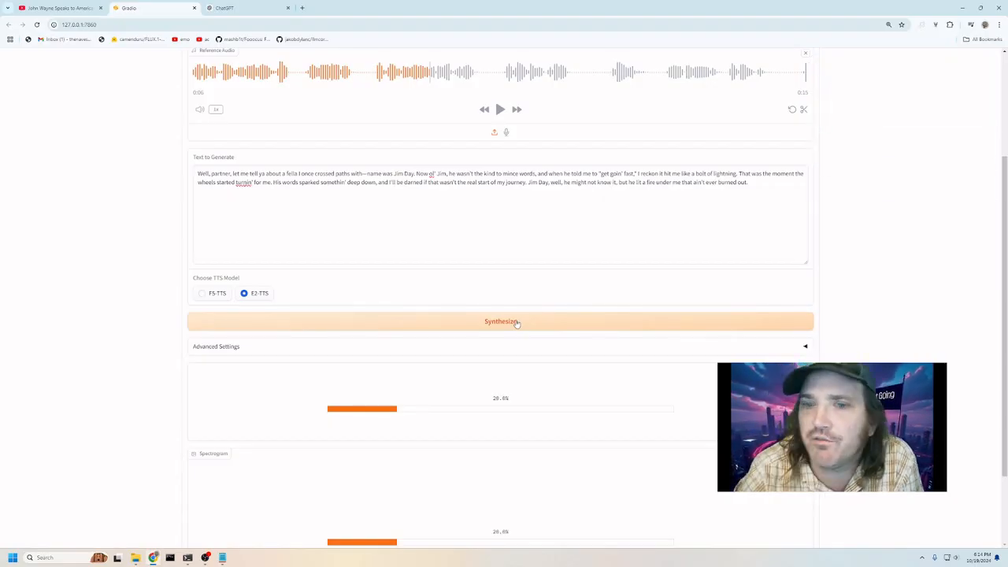
{"action": "scroll", "coordinate": [517, 323], "scroll_direction": "down", "scroll_amount": 2}
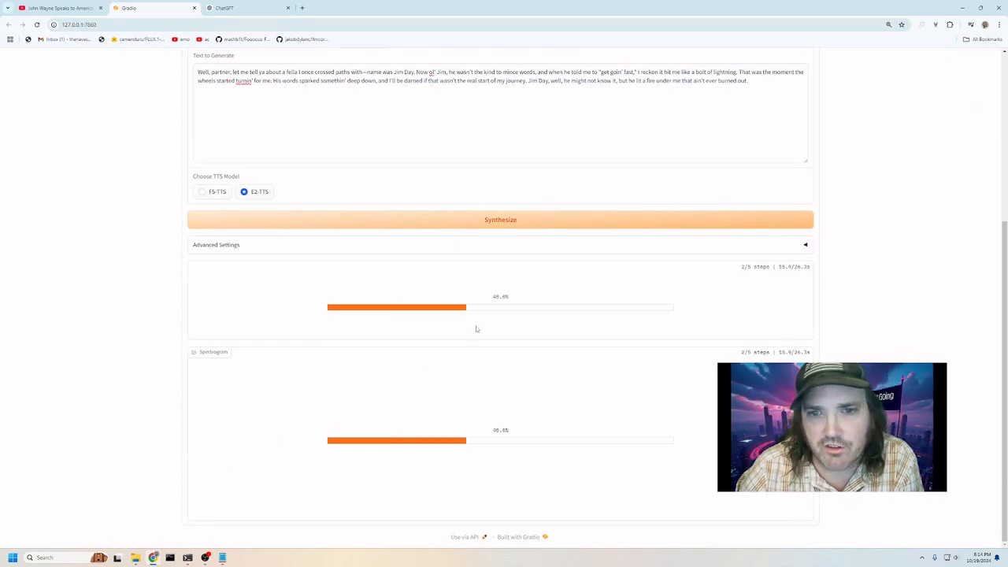
{"action": "mouse_move", "coordinate": [187, 558]}
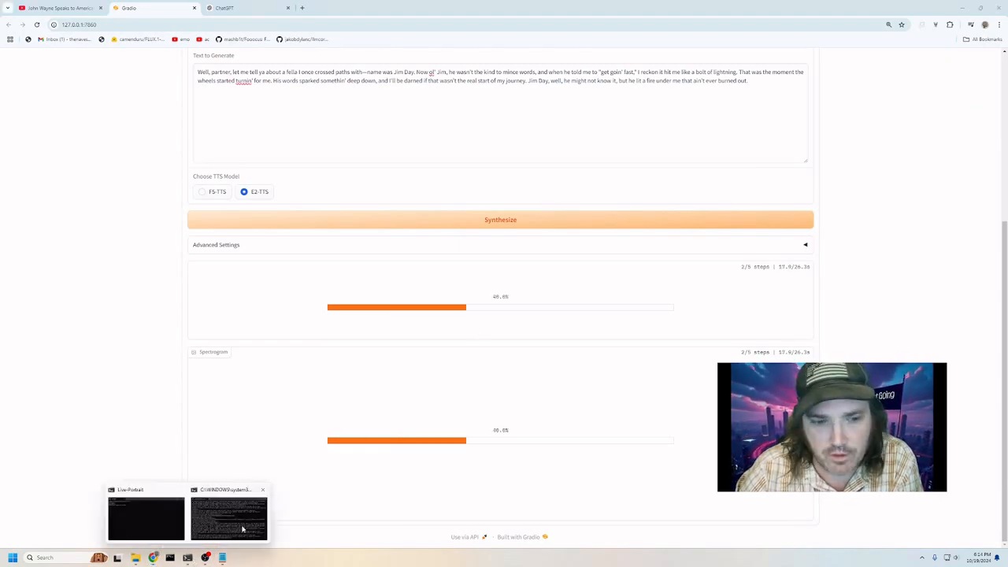
{"action": "mouse_move", "coordinate": [174, 519]}
{"action": "mouse_move", "coordinate": [219, 520]}
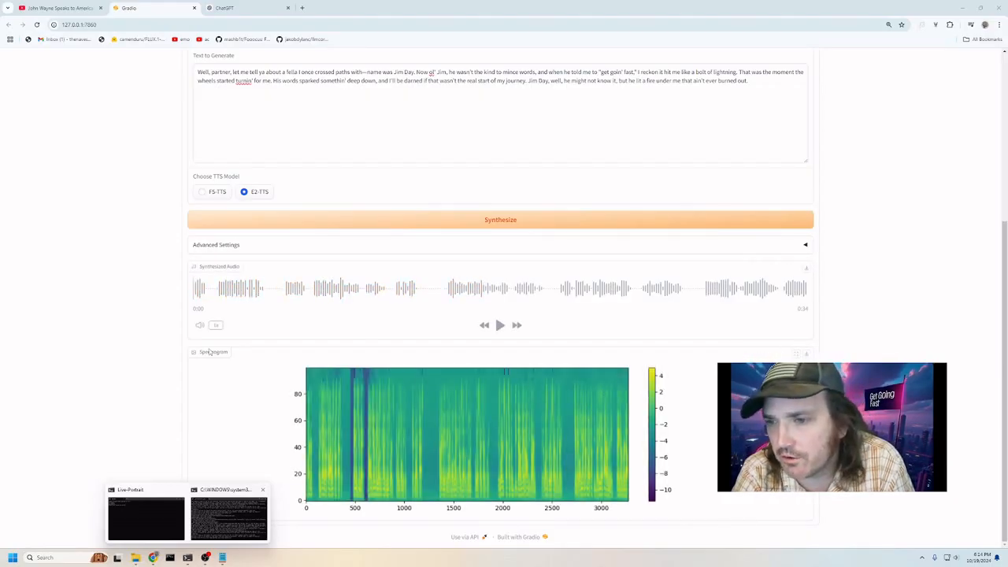
{"action": "left_click", "coordinate": [500, 326]}
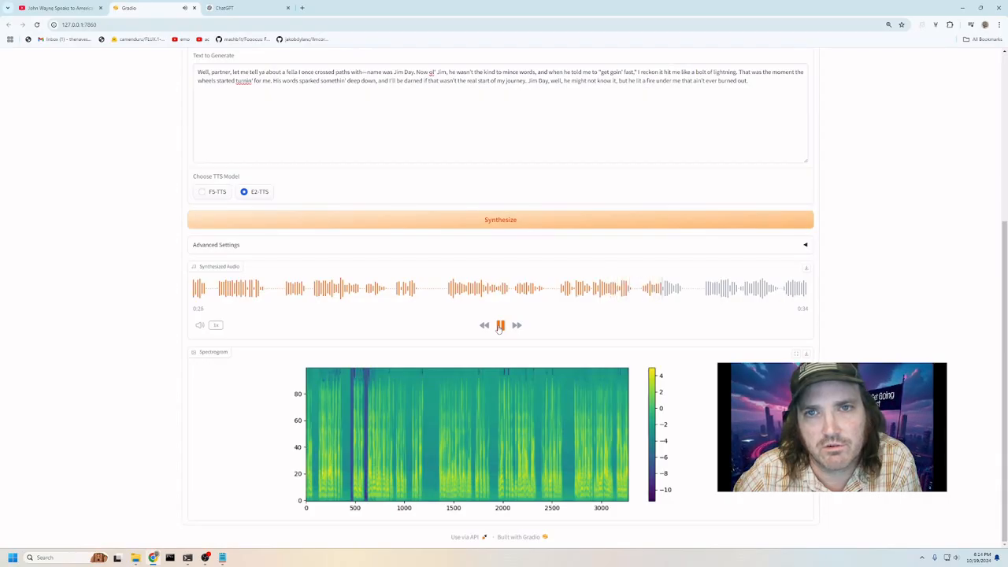
{"action": "left_click", "coordinate": [499, 327]}
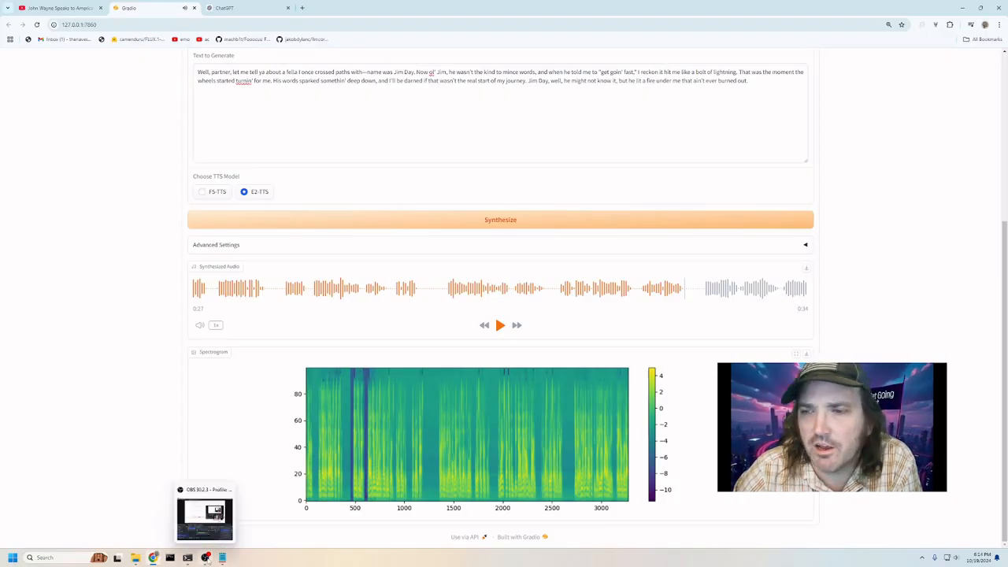
Synthesize the text with E2-TTS once more and listen to about the first 18 seconds of the new audio.
{"action": "scroll", "coordinate": [251, 322], "scroll_direction": "up", "scroll_amount": 3}
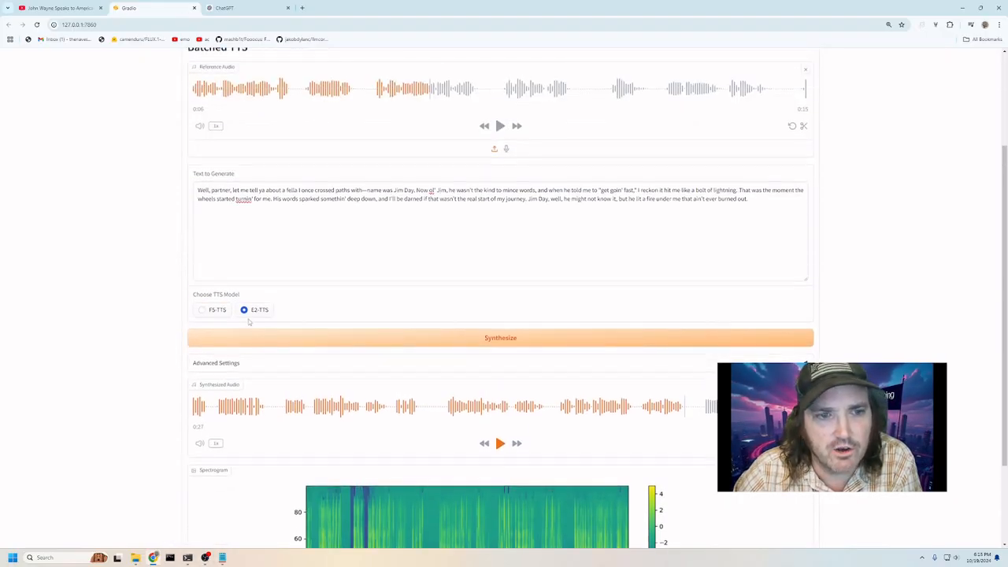
{"action": "scroll", "coordinate": [368, 403], "scroll_direction": "down", "scroll_amount": 1}
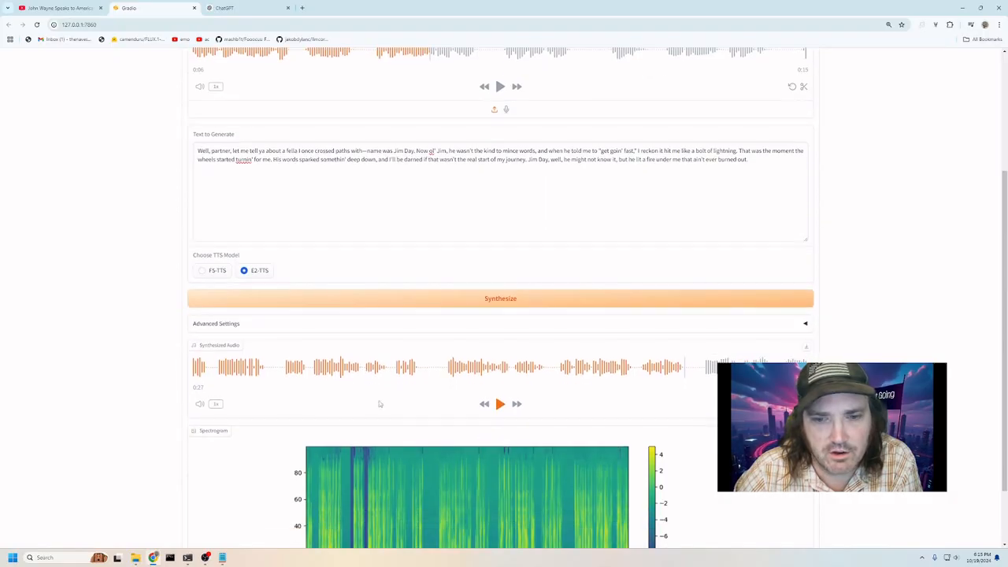
{"action": "left_click", "coordinate": [497, 303]}
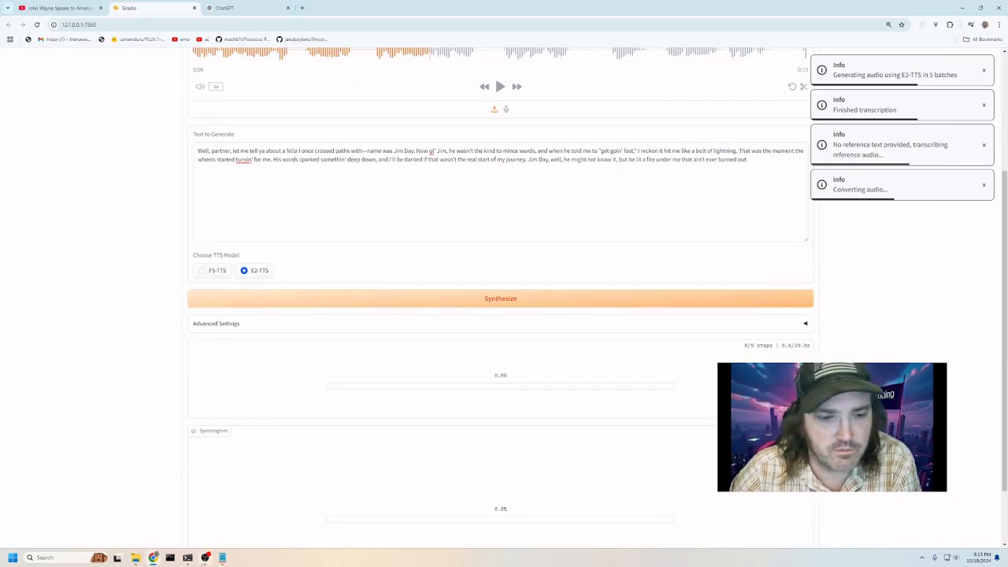
{"action": "left_click", "coordinate": [206, 557]}
{"action": "left_click", "coordinate": [954, 507]}
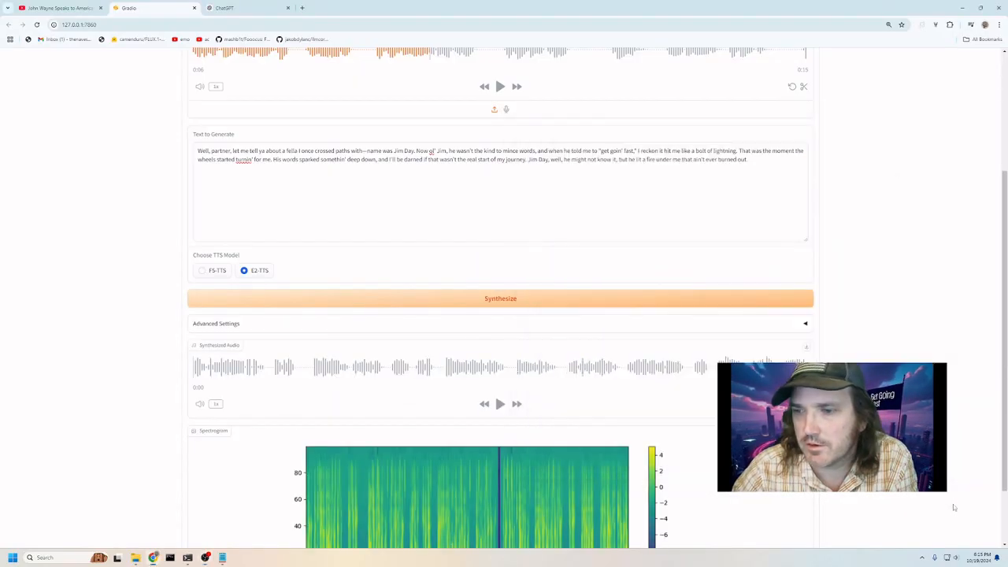
{"action": "left_click", "coordinate": [501, 404]}
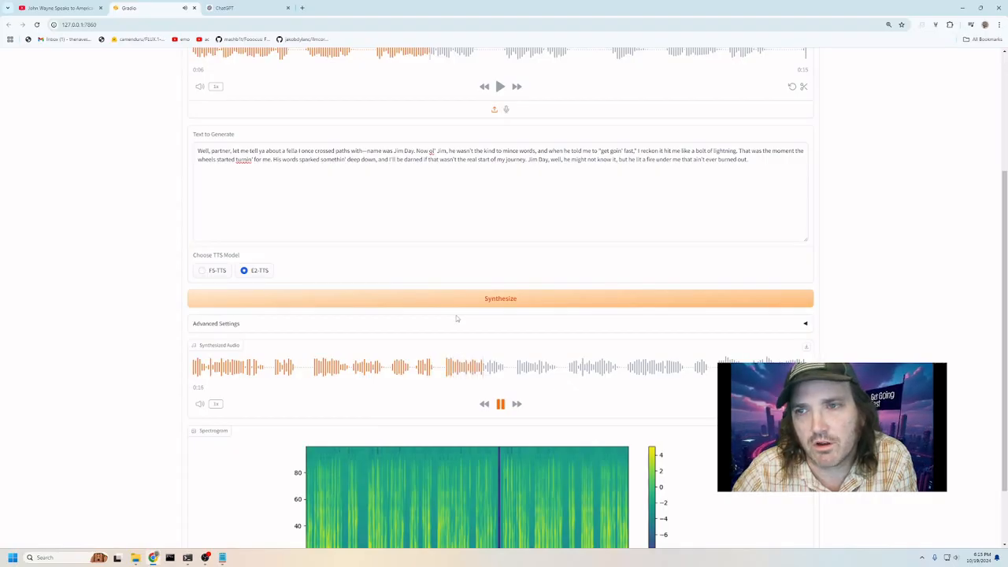
{"action": "left_click", "coordinate": [501, 405]}
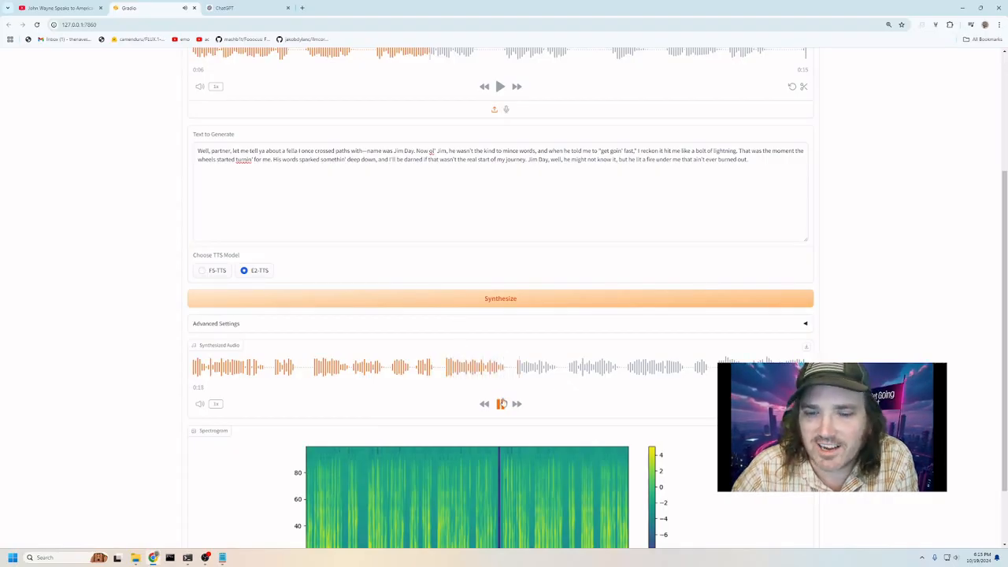
Switch to OBS and pause the screen recording.
{"action": "left_click", "coordinate": [206, 557]}
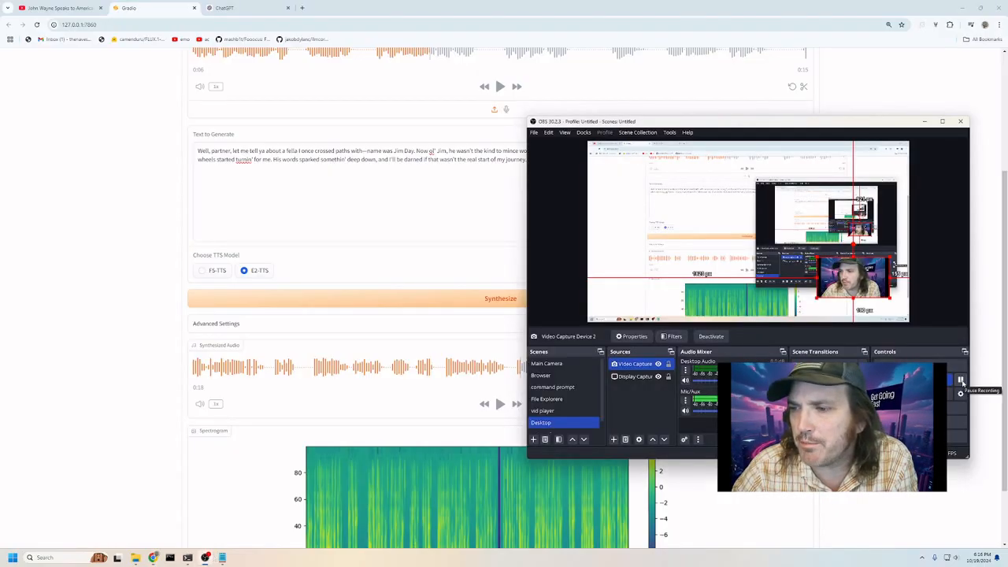
{"action": "left_click", "coordinate": [962, 381]}
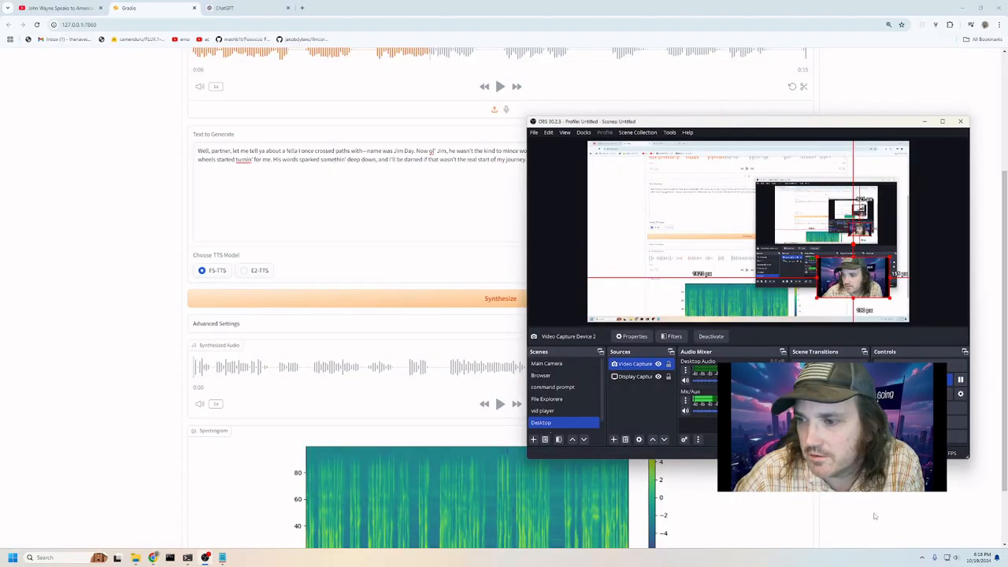
Return to the browser and play the full 34-second synthesized audio.
{"action": "left_click", "coordinate": [874, 516]}
{"action": "left_click", "coordinate": [502, 405]}
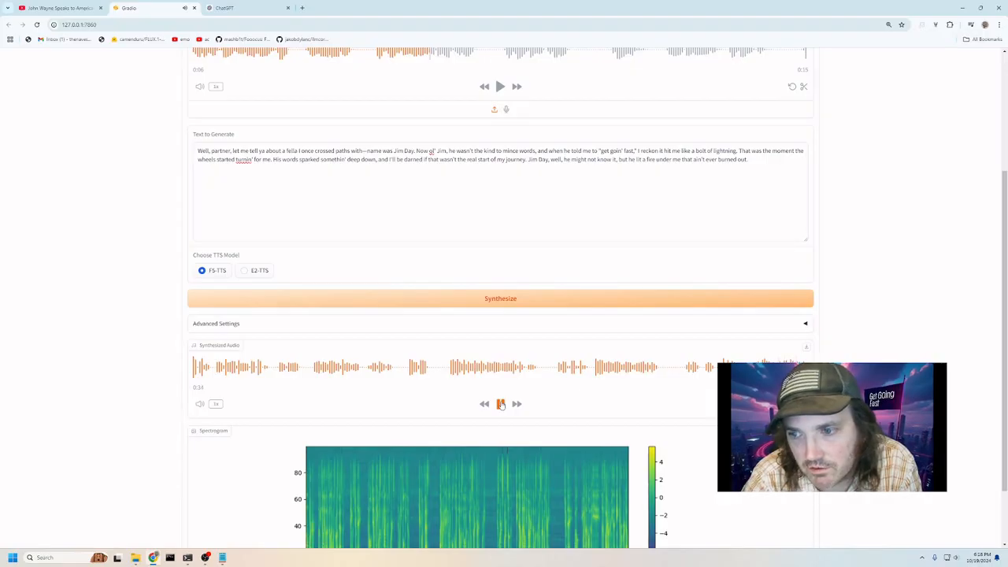
{"action": "left_click", "coordinate": [501, 405]}
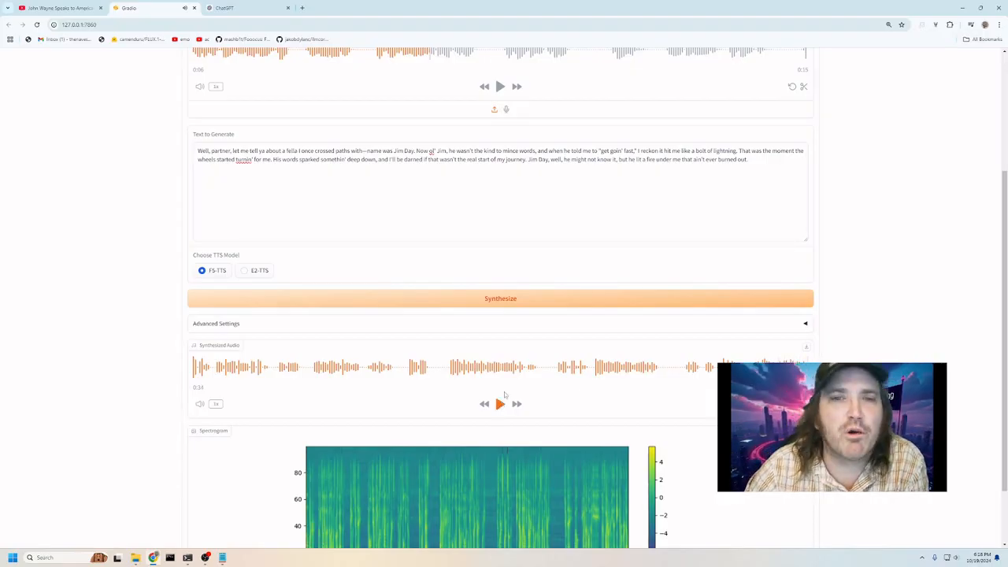
Download the synthesized audio into the yout folder as a WAV file named wayne.
{"action": "left_click", "coordinate": [807, 350]}
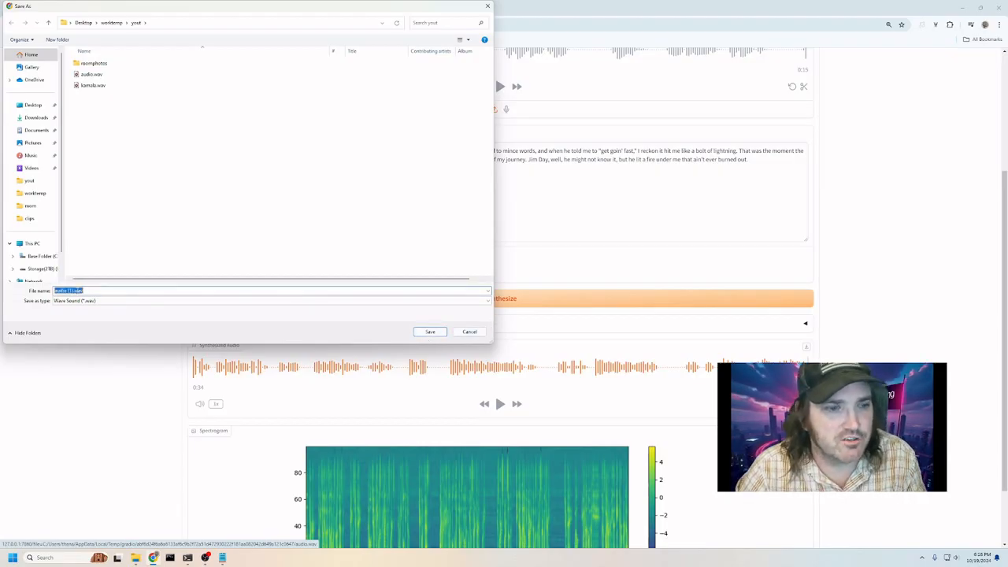
{"action": "type", "text": "wayne"}
{"action": "key", "text": "Return"}
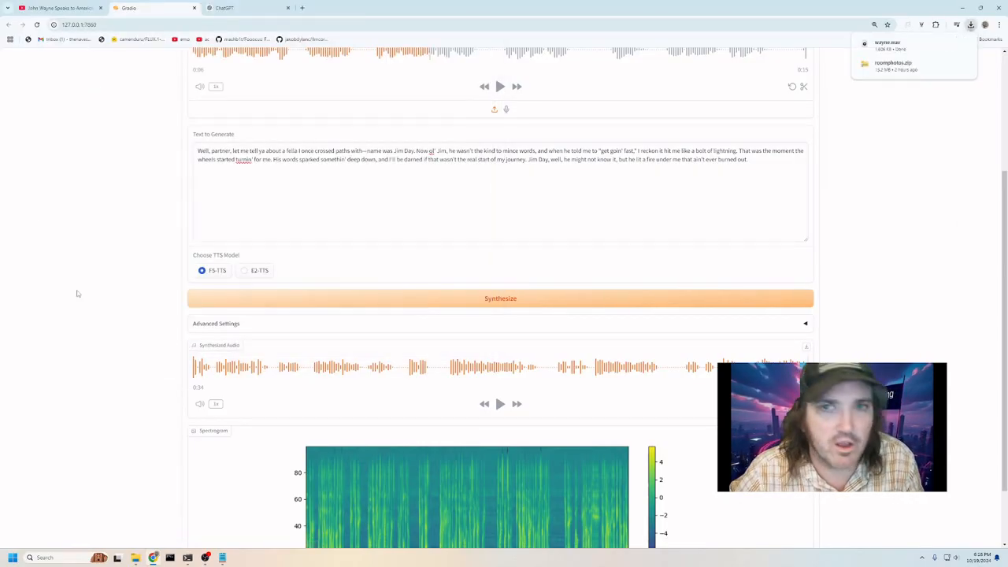
{"action": "scroll", "coordinate": [449, 165], "scroll_direction": "up", "scroll_amount": 2}
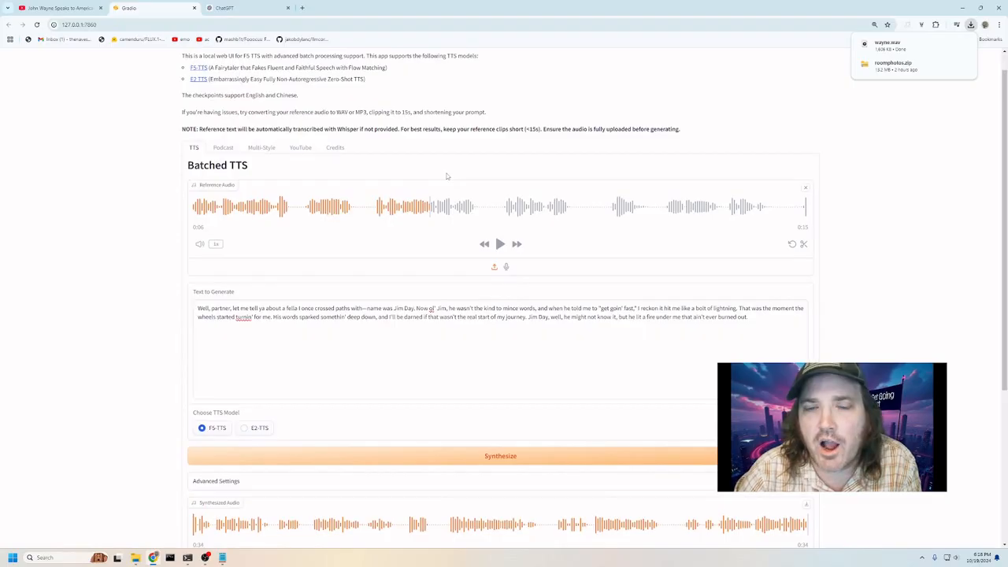
{"action": "left_click", "coordinate": [753, 329]}
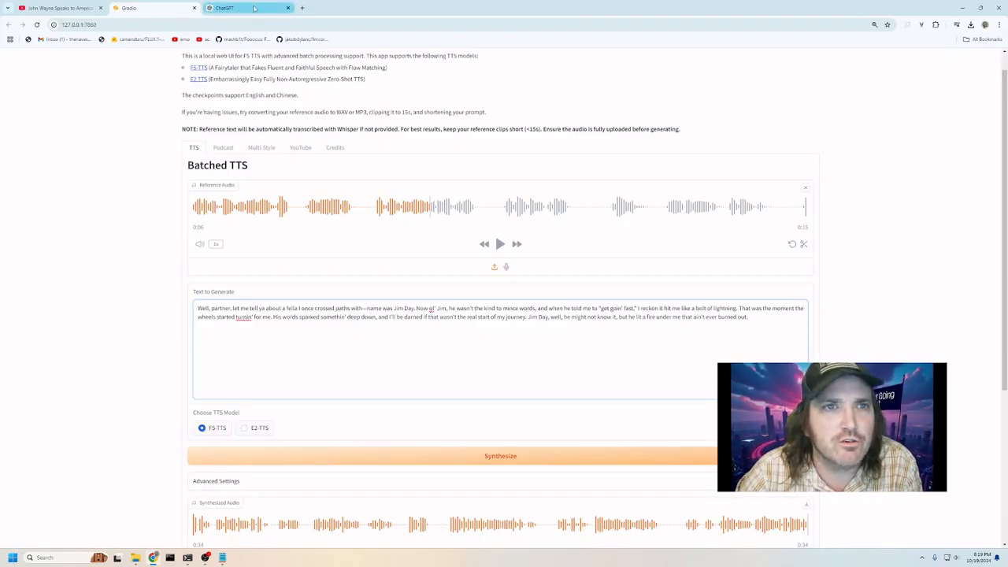
Open Google Images in place of the ChatGPT page and search for "johny wayne".
{"action": "left_click", "coordinate": [252, 9]}
{"action": "left_click", "coordinate": [258, 25]}
{"action": "type", "text": "images"}
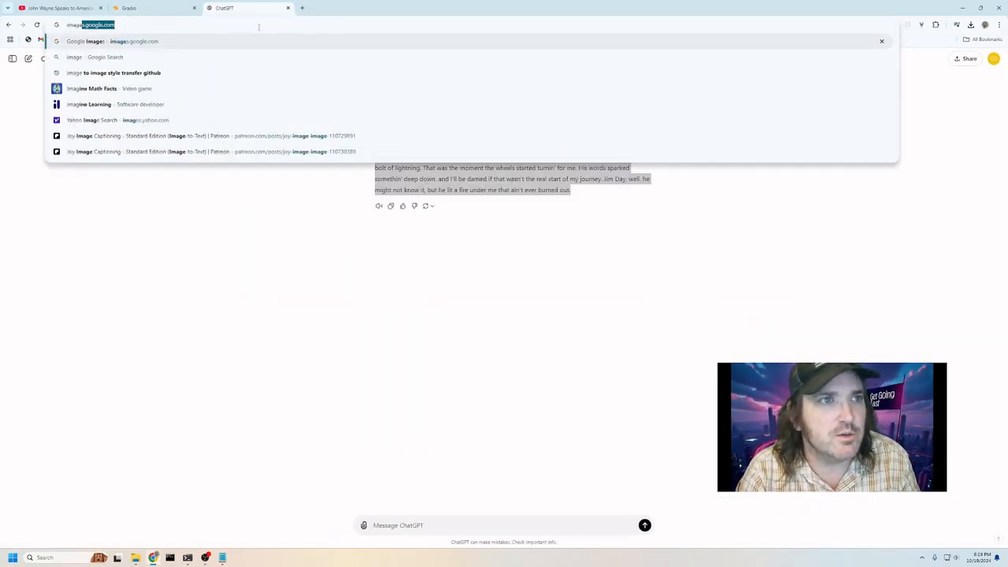
{"action": "key", "text": "Return"}
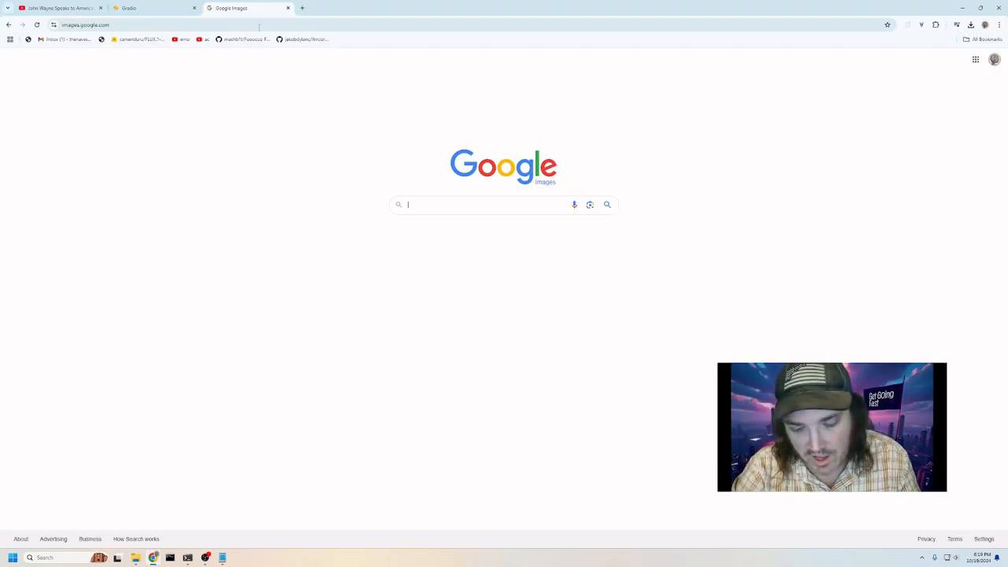
{"action": "type", "text": "johny wayne"}
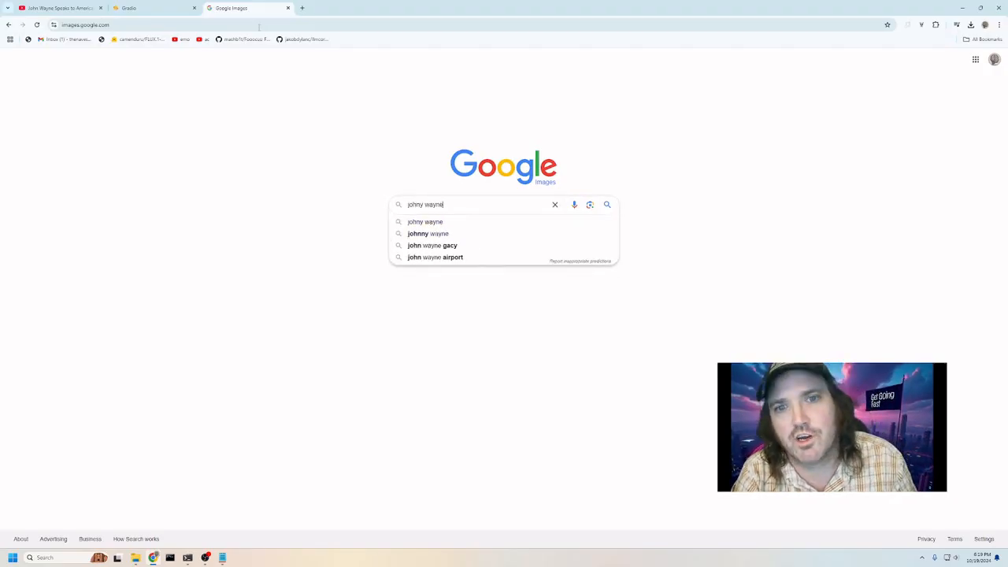
{"action": "key", "text": "Return"}
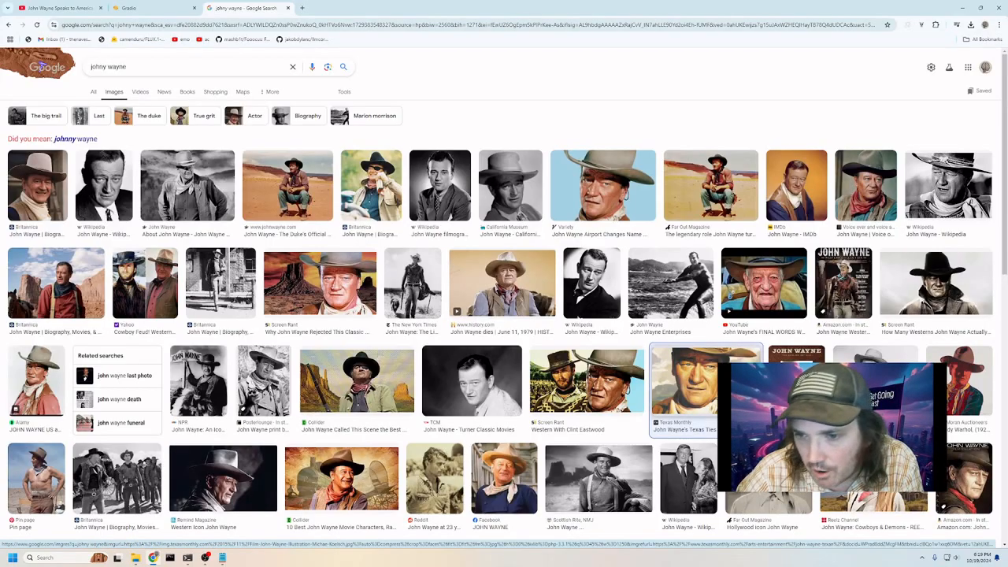
Preview a few portraits and save the RTVE.es picture with the cowboy hat and sunset sky as wayne.jpg.
{"action": "left_click", "coordinate": [684, 385]}
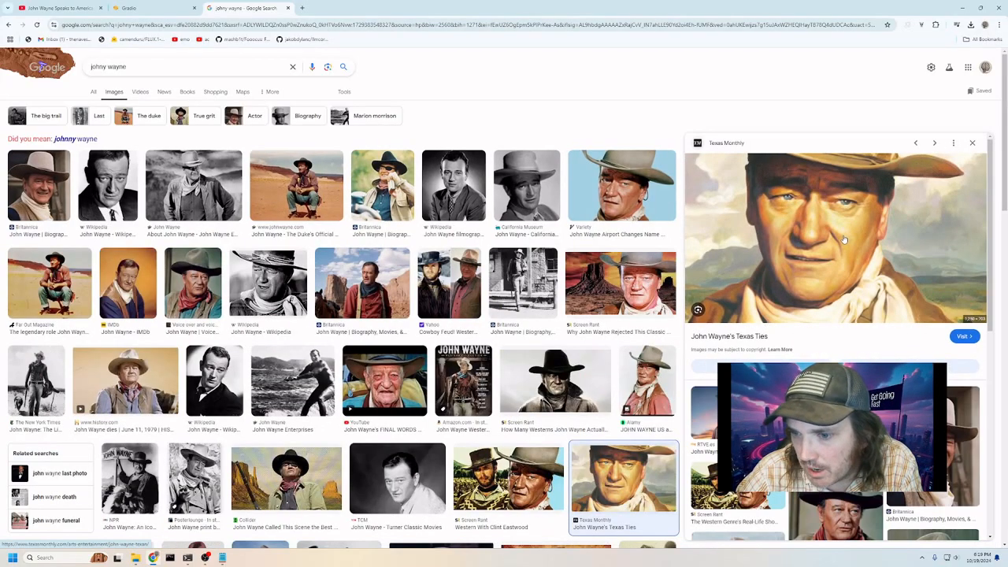
{"action": "key", "text": "Right"}
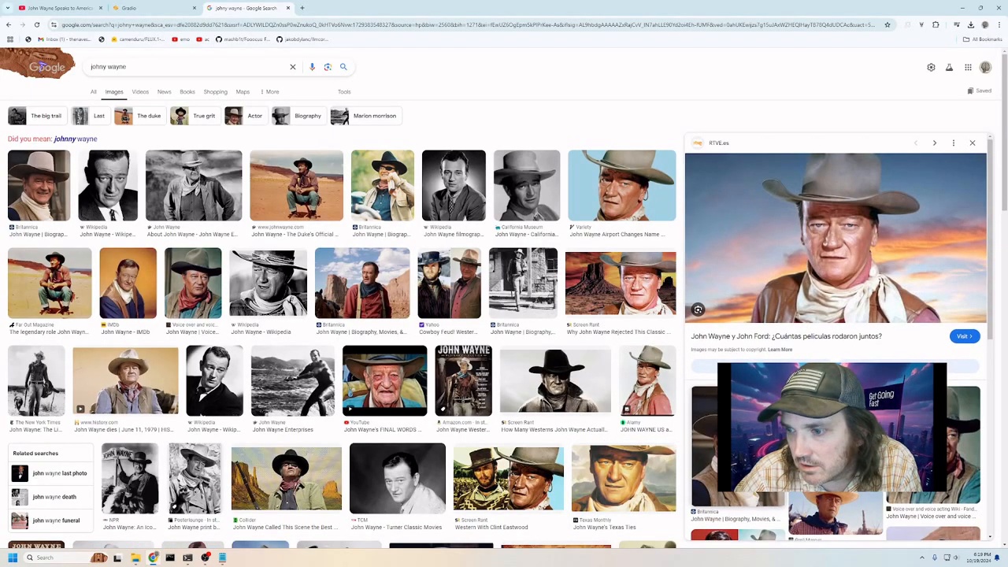
{"action": "right_click", "coordinate": [833, 241]}
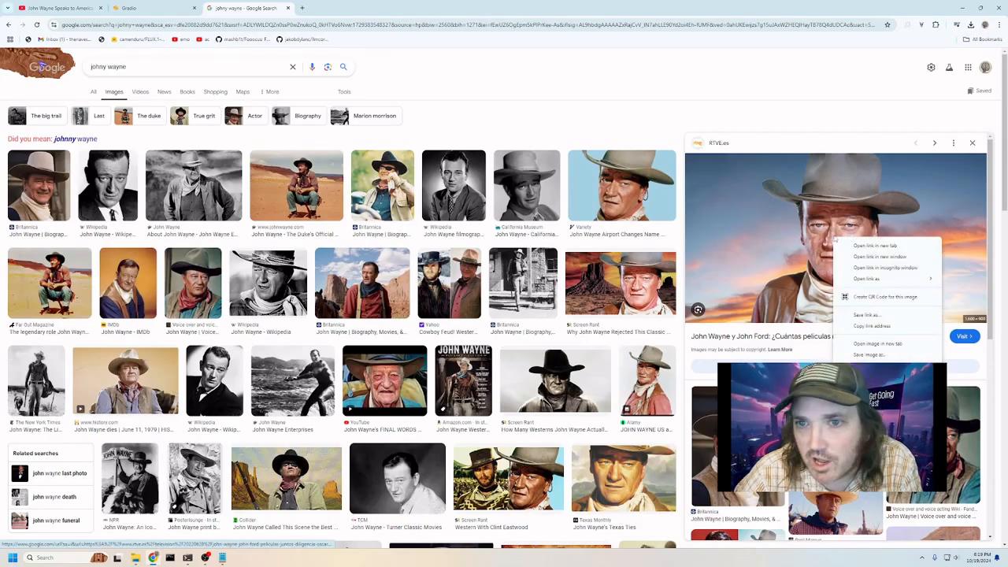
{"action": "left_click", "coordinate": [868, 365]}
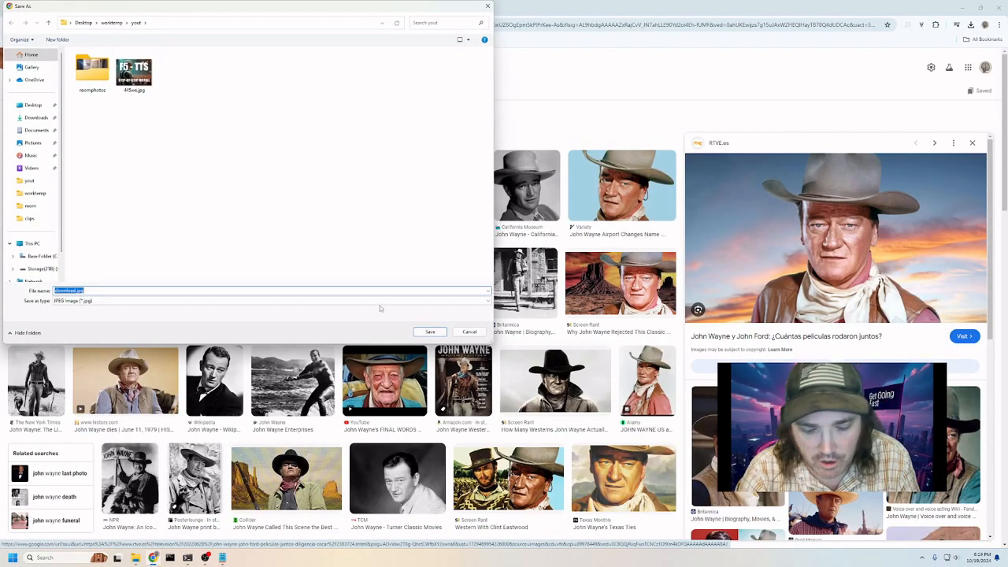
{"action": "type", "text": "wayne"}
{"action": "key", "text": "Return"}
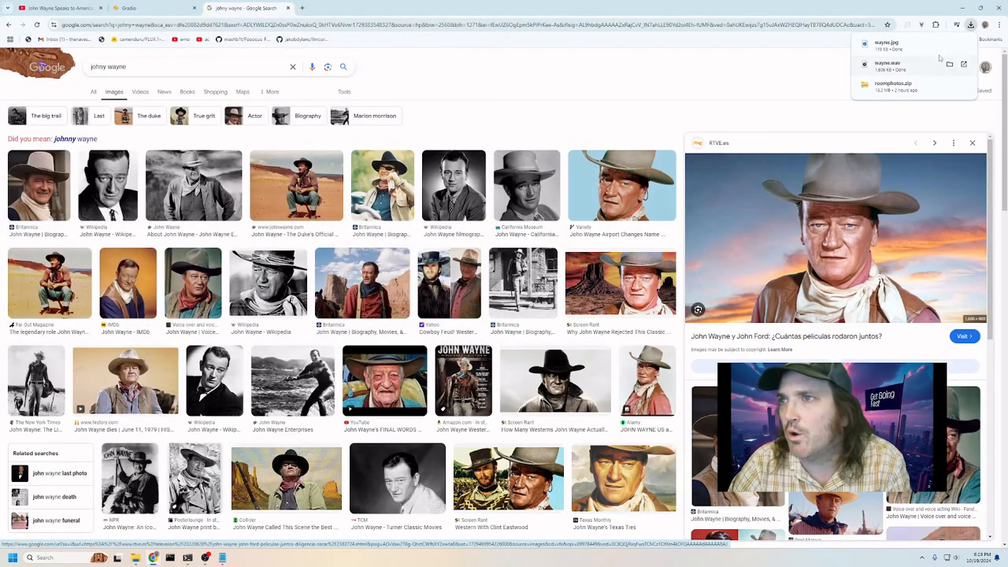
{"action": "left_click", "coordinate": [149, 10]}
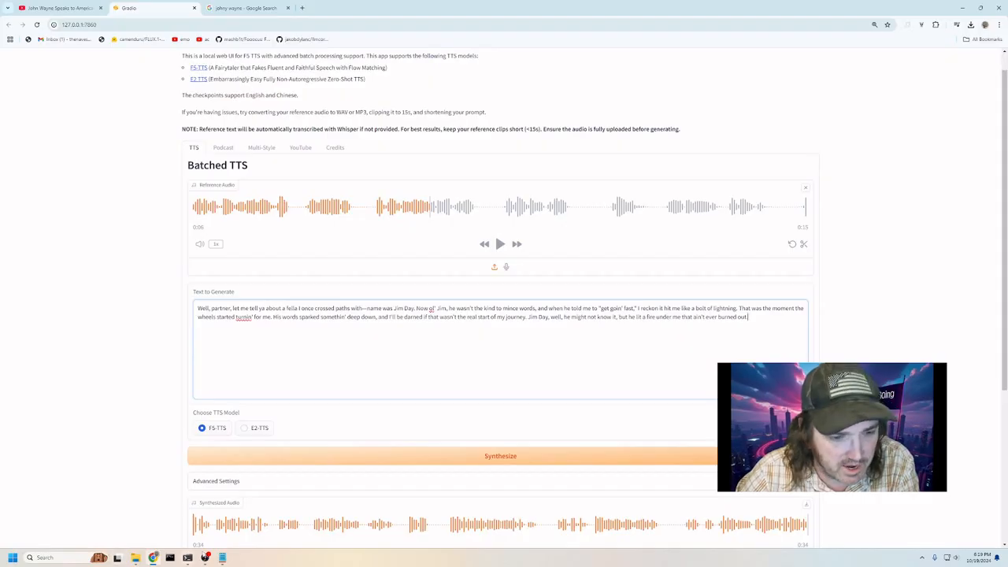
{"action": "mouse_move", "coordinate": [221, 556]}
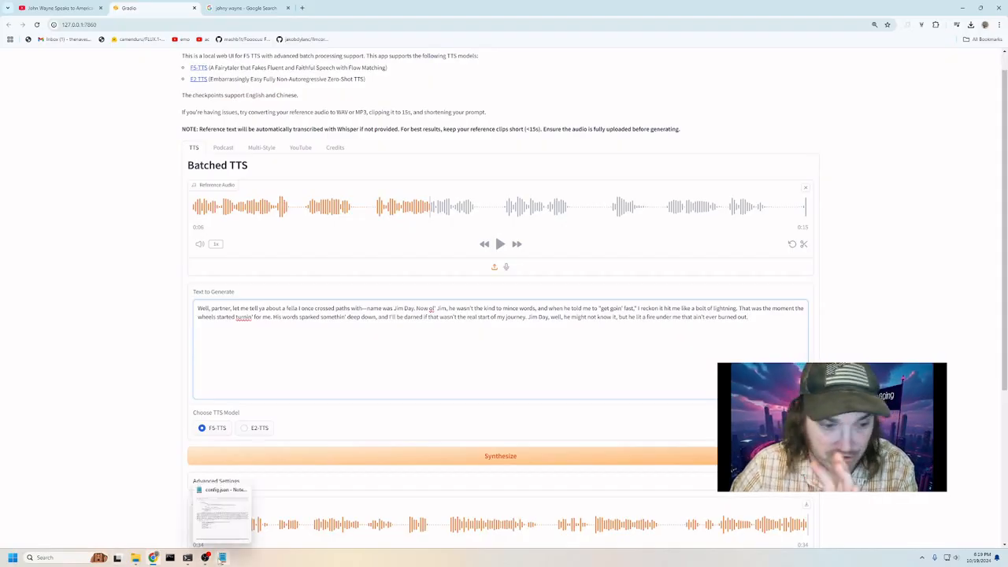
{"action": "left_click", "coordinate": [187, 558]}
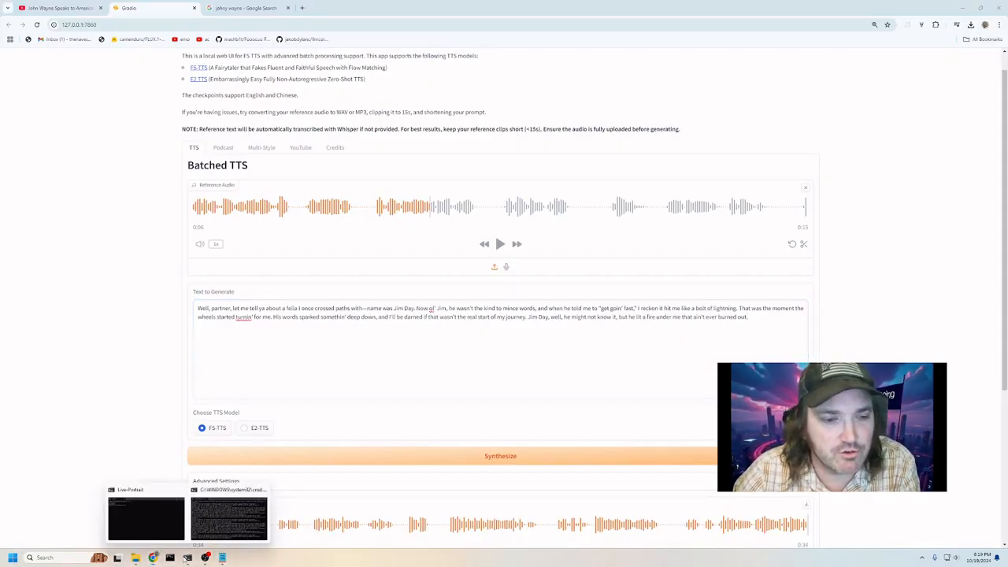
{"action": "left_click", "coordinate": [160, 528]}
{"action": "left_click_drag", "start_coordinate": [306, 200], "coordinate": [588, 133]}
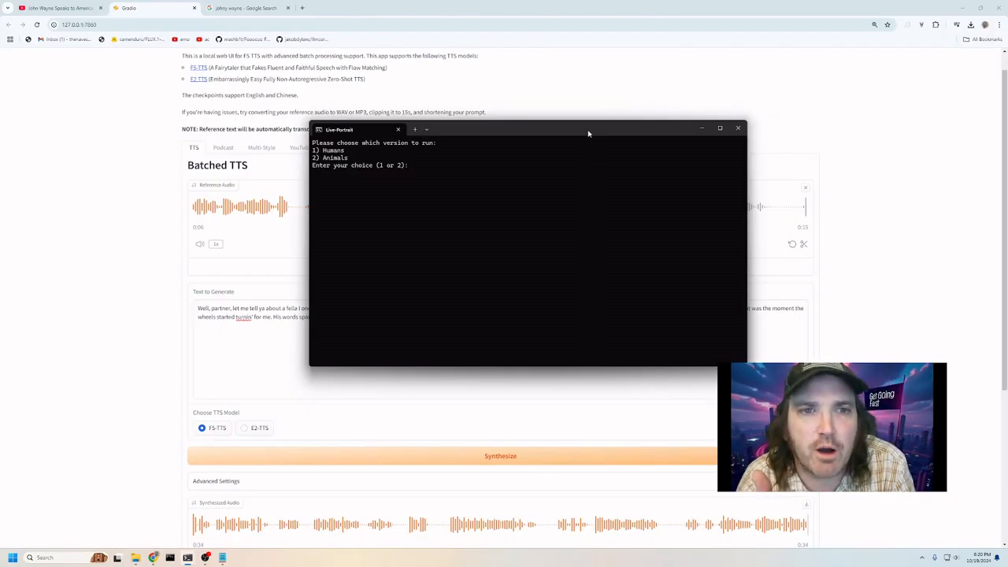
{"action": "type", "text": "1"}
{"action": "key", "text": "Return"}
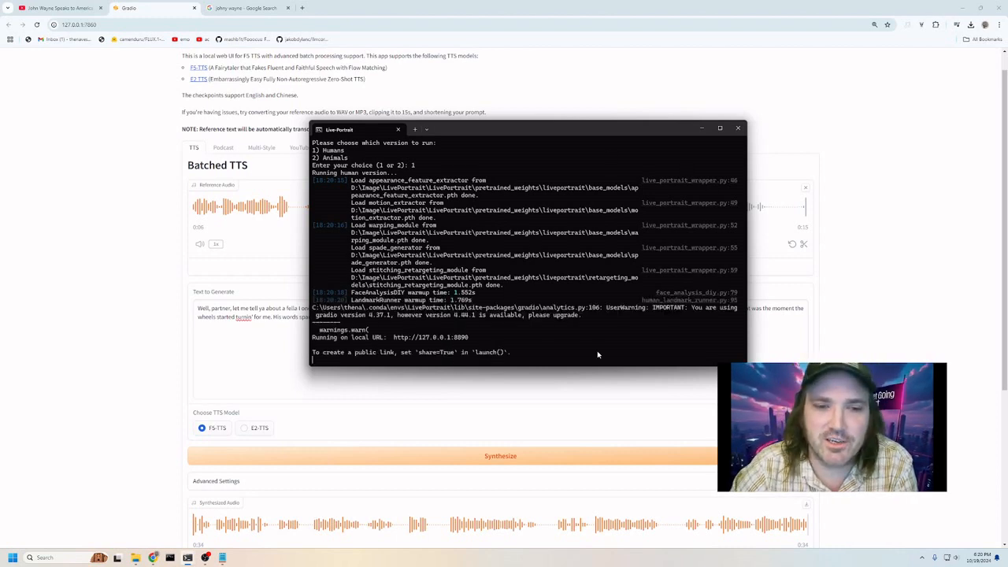
{"action": "left_click", "coordinate": [420, 338], "text": "ctrl"}
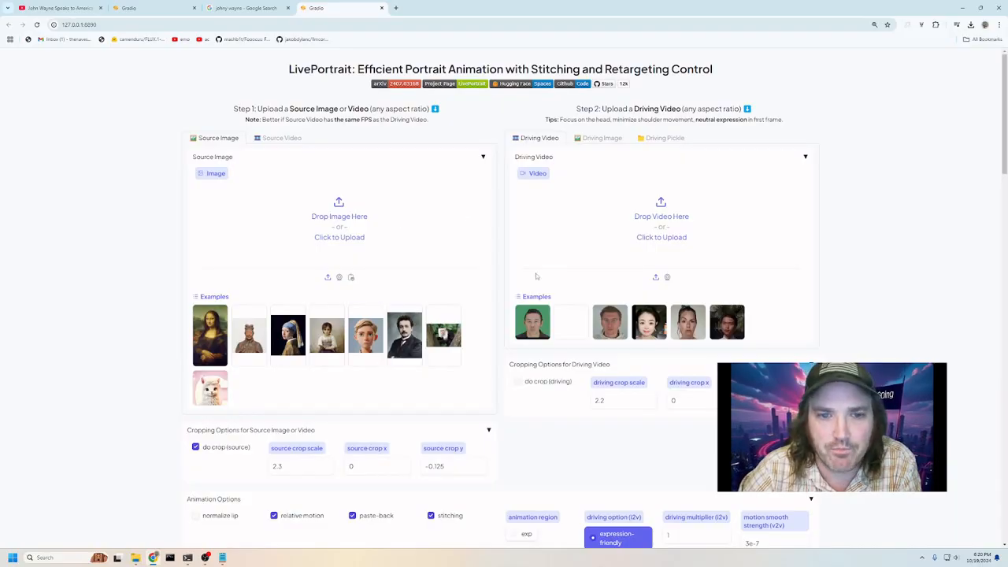
Load wayne.jpg from the worktemp\yout folder on the desktop as the LivePortrait source image.
{"action": "left_click", "coordinate": [351, 220]}
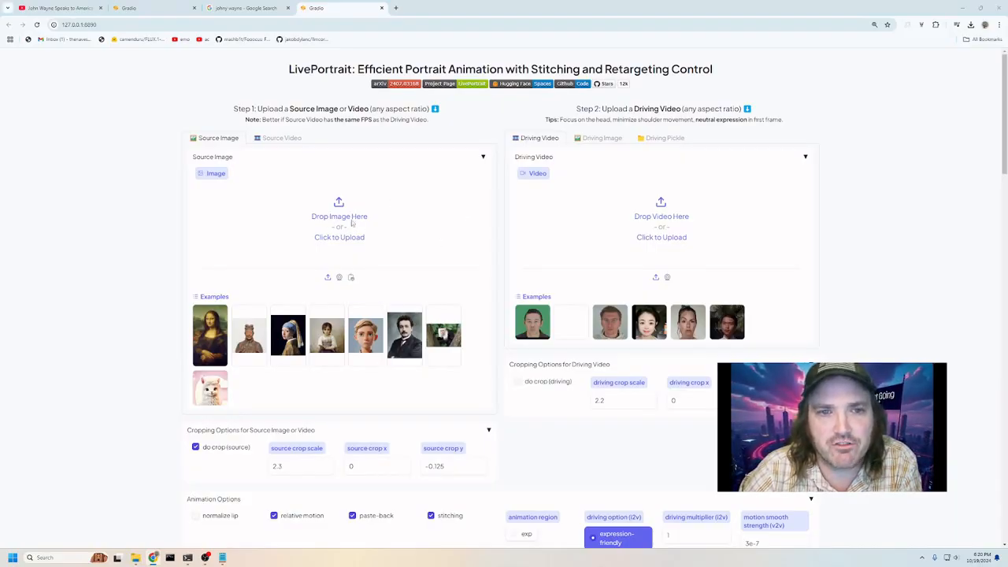
{"action": "left_click", "coordinate": [32, 105]}
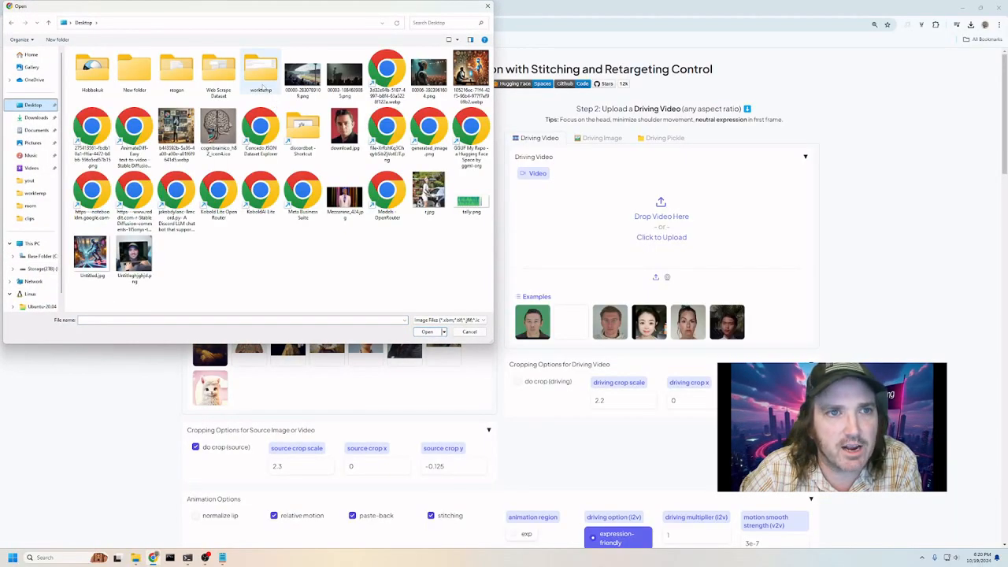
{"action": "double_click", "coordinate": [260, 71]}
{"action": "double_click", "coordinate": [471, 71]}
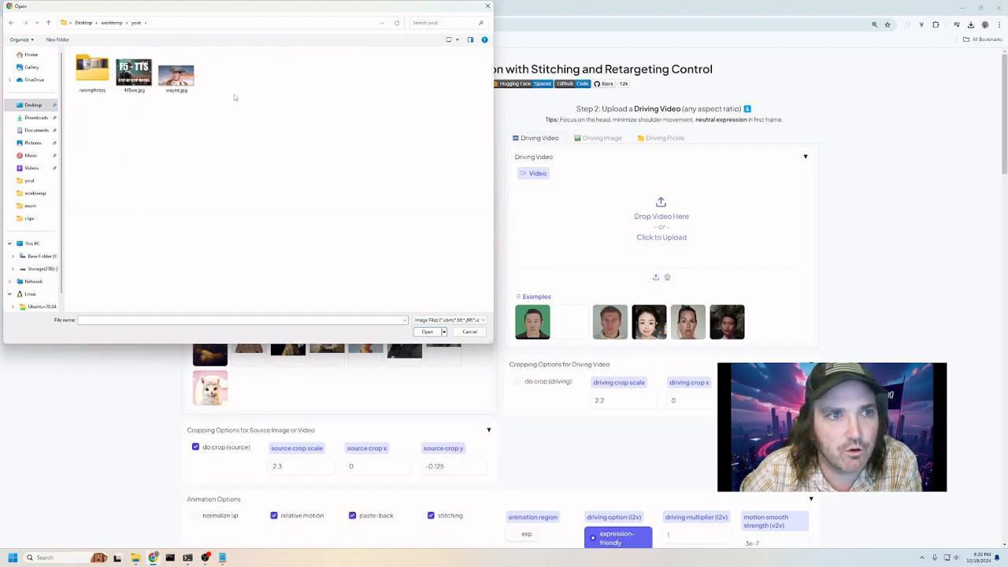
{"action": "double_click", "coordinate": [187, 82]}
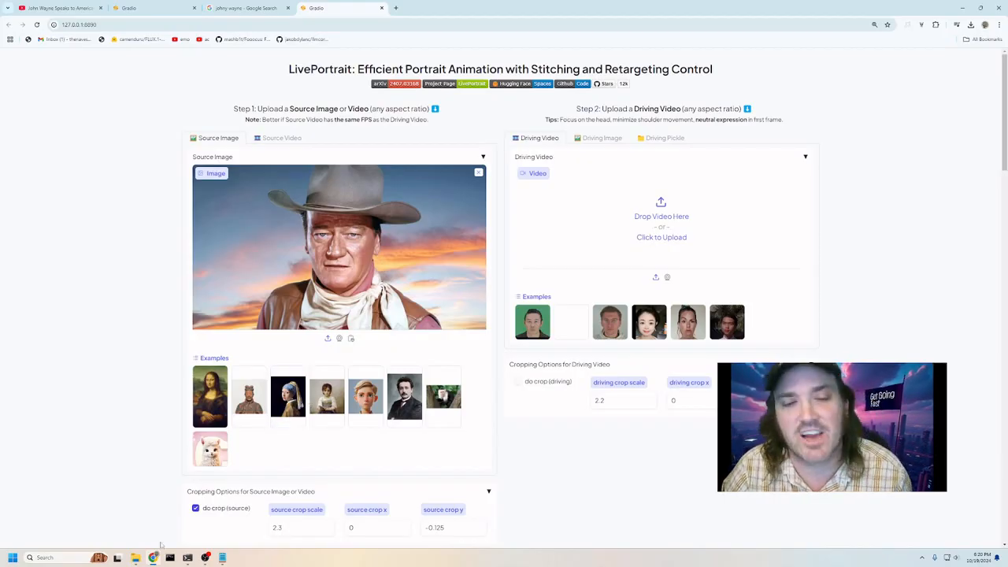
Try to use the webcam in the Windows Camera app, and close the app.
{"action": "left_click", "coordinate": [10, 557]}
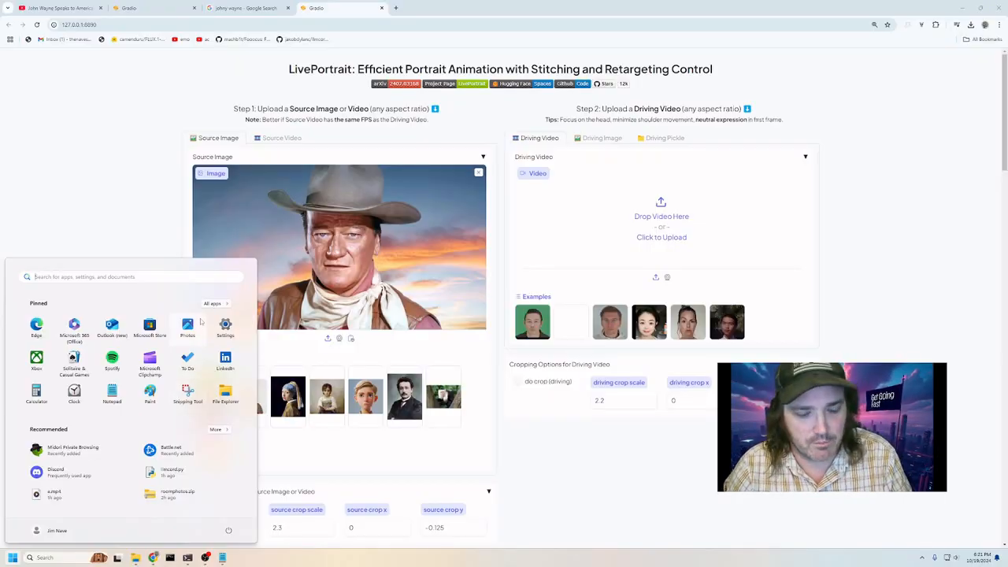
{"action": "type", "text": "camera"}
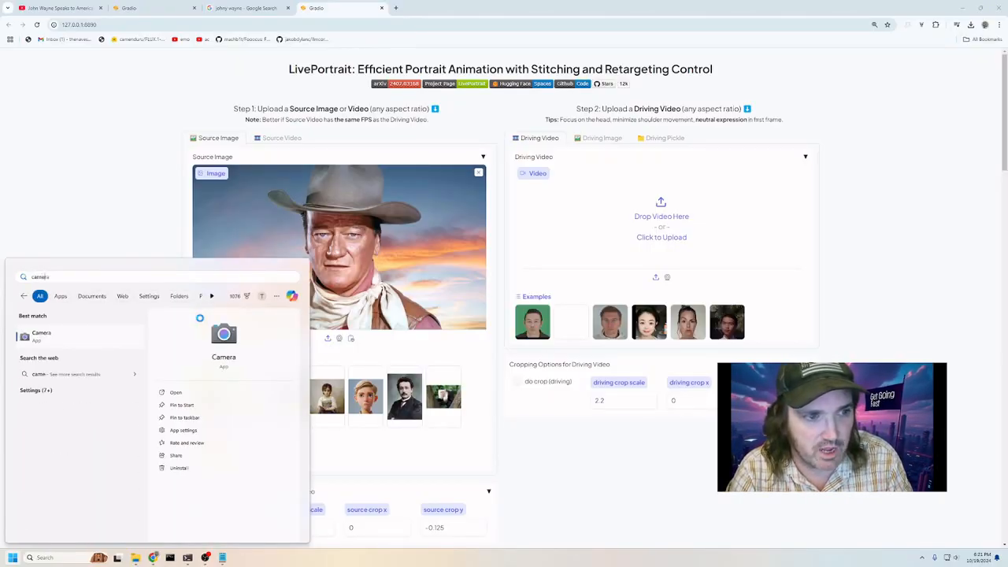
{"action": "key", "text": "Return"}
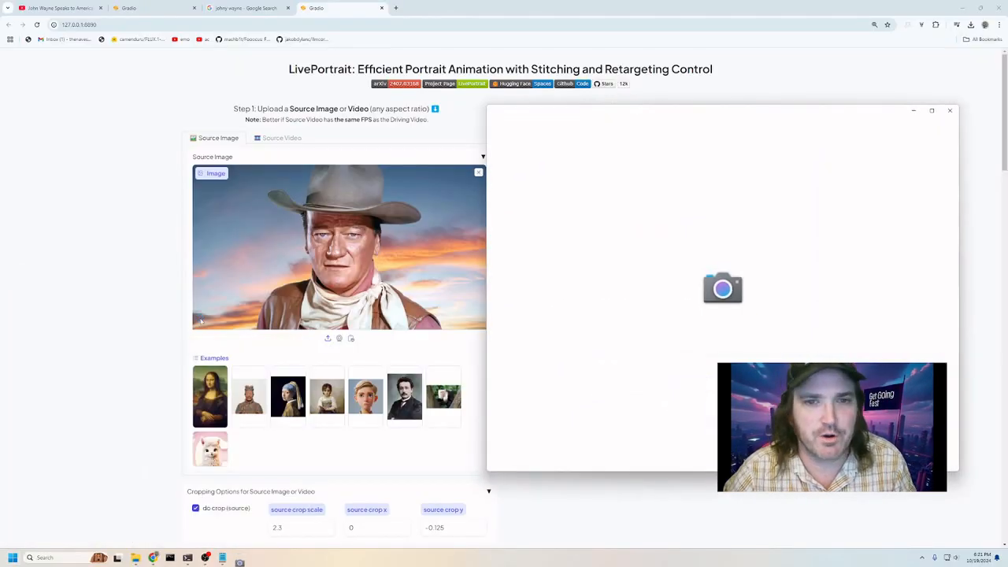
{"action": "left_click_drag", "start_coordinate": [685, 113], "coordinate": [249, 136]}
{"action": "left_click", "coordinate": [860, 300]}
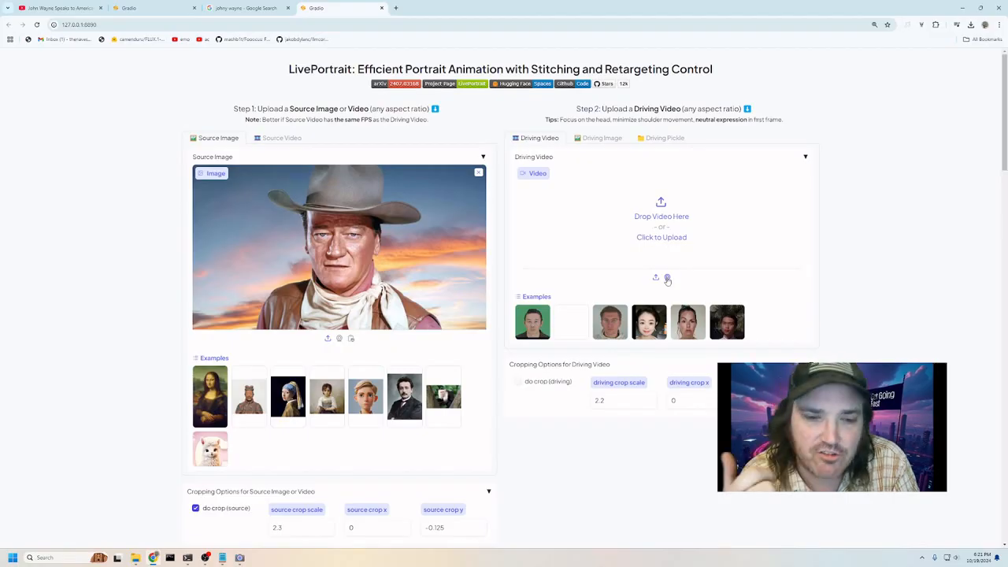
{"action": "mouse_move", "coordinate": [229, 558]}
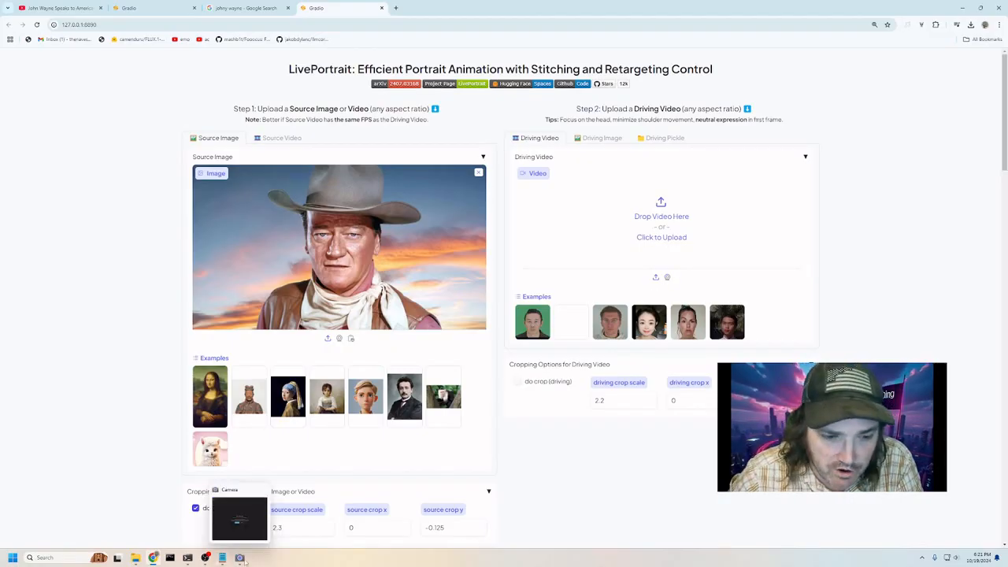
{"action": "left_click", "coordinate": [240, 518]}
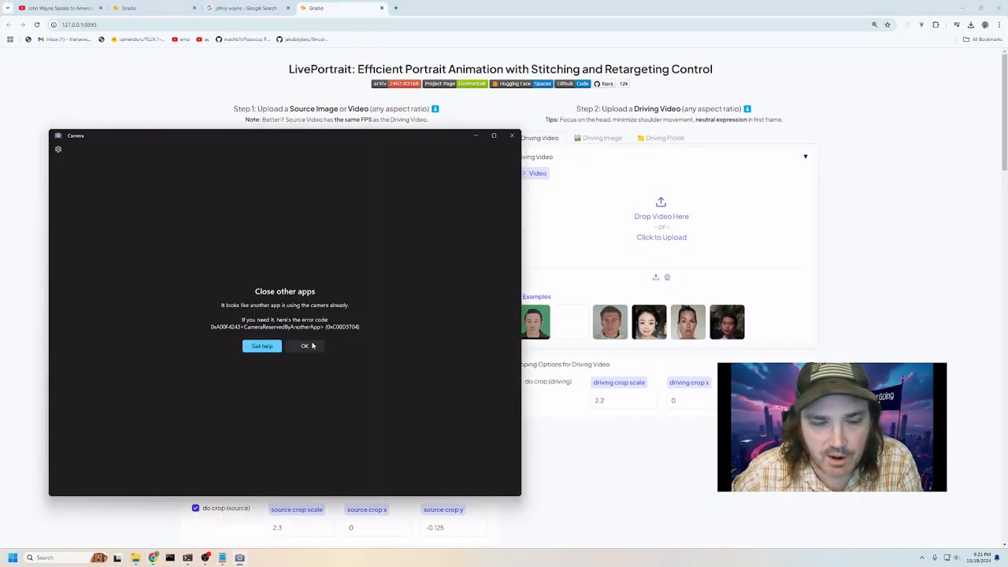
{"action": "left_click_drag", "start_coordinate": [427, 137], "coordinate": [482, 183]}
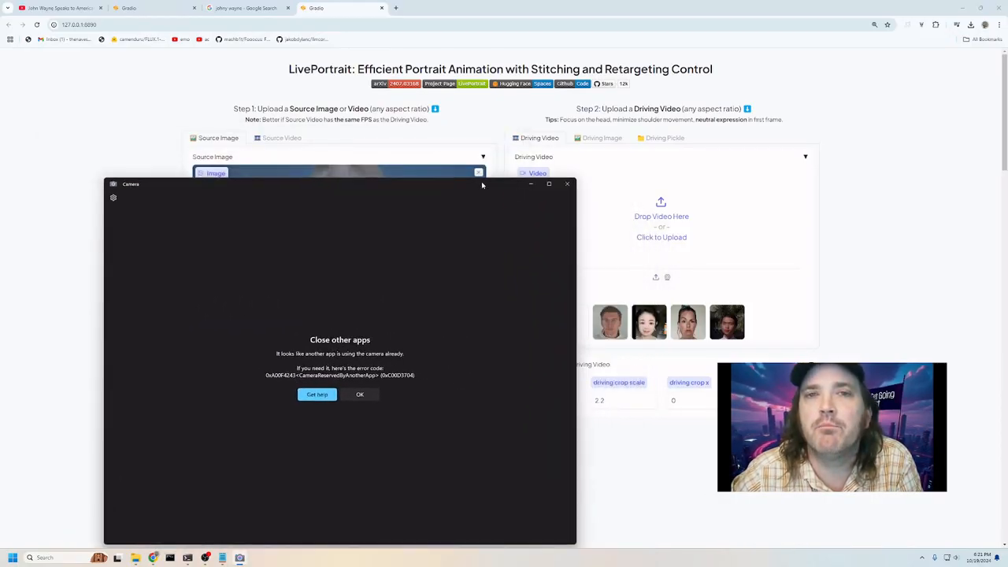
{"action": "left_click", "coordinate": [567, 184]}
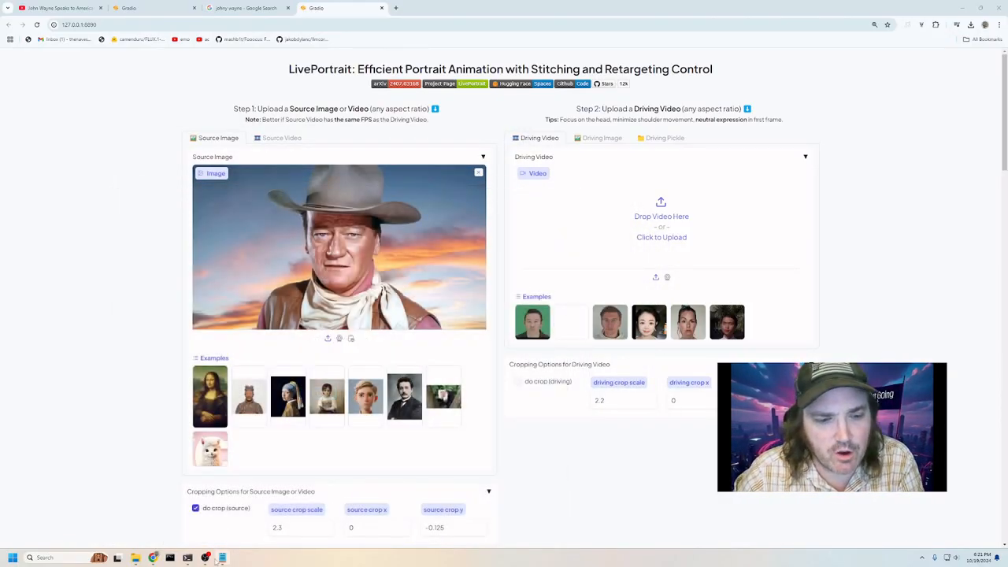
Switch to OBS, and go back in the browser to the F5-TTS page with the synthesized audio.
{"action": "left_click", "coordinate": [205, 558]}
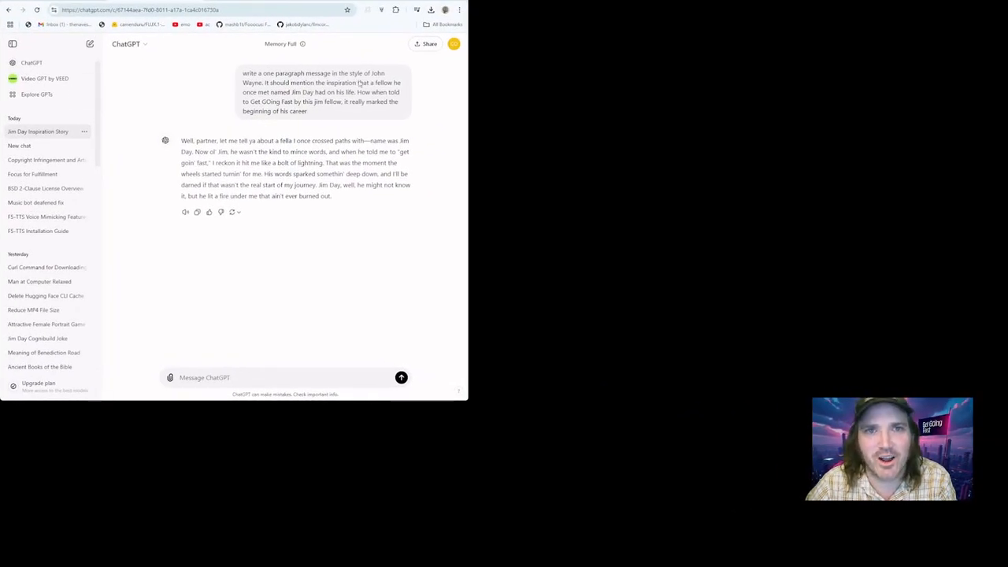
{"action": "left_click", "coordinate": [285, 1]}
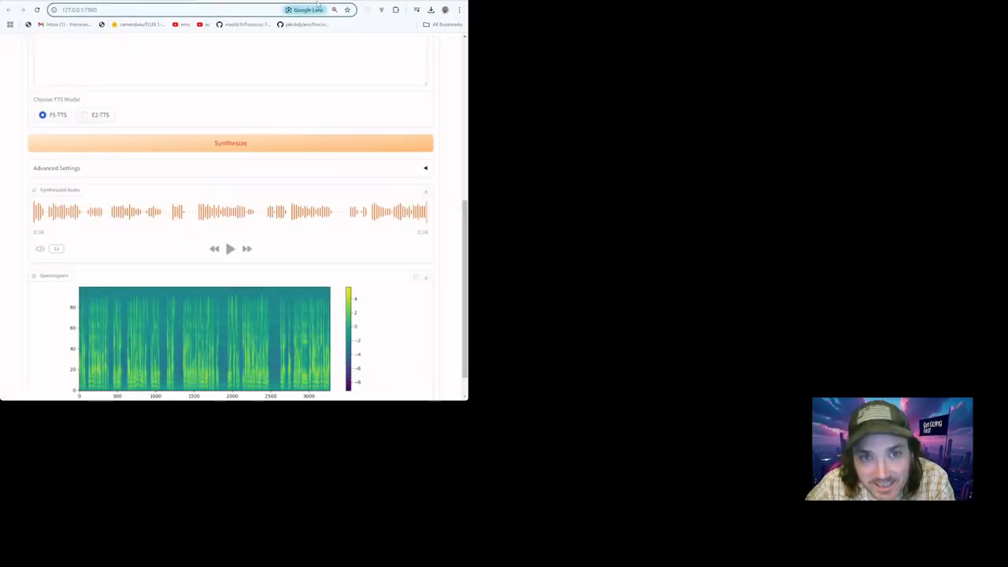
Enlarge the browser window and return to the LivePortrait page.
{"action": "double_click", "coordinate": [396, 2]}
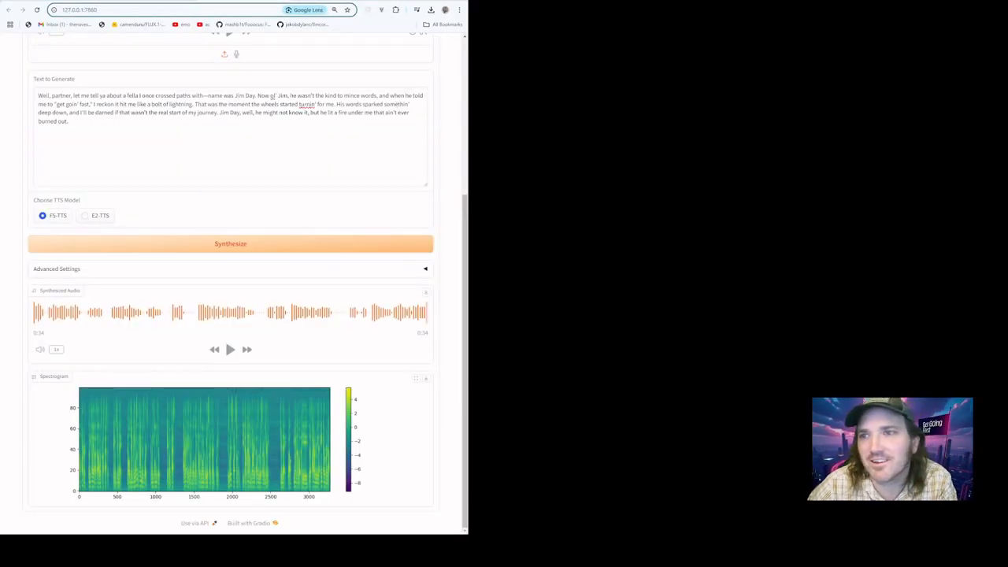
{"action": "double_click", "coordinate": [397, 1]}
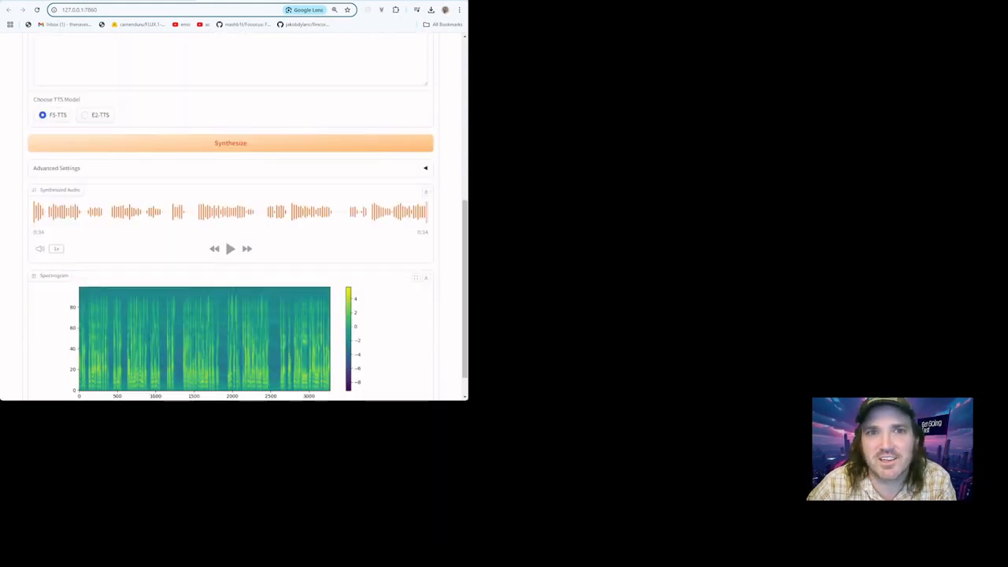
{"action": "left_click", "coordinate": [443, 1]}
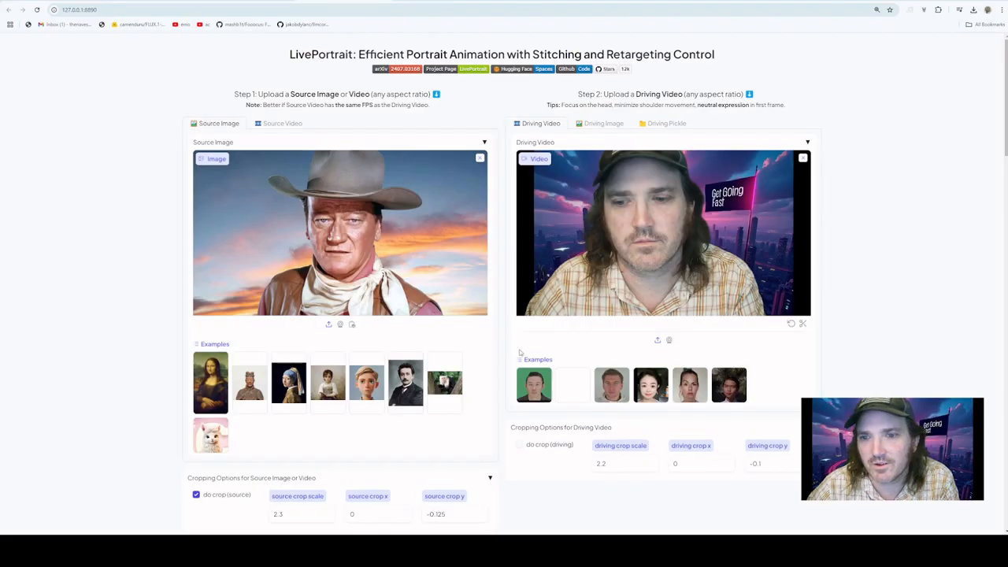
Preview the first seconds of the loaded driving video, and run Animate to generate the portrait animation from wayne.jpg.
{"action": "left_click", "coordinate": [530, 306]}
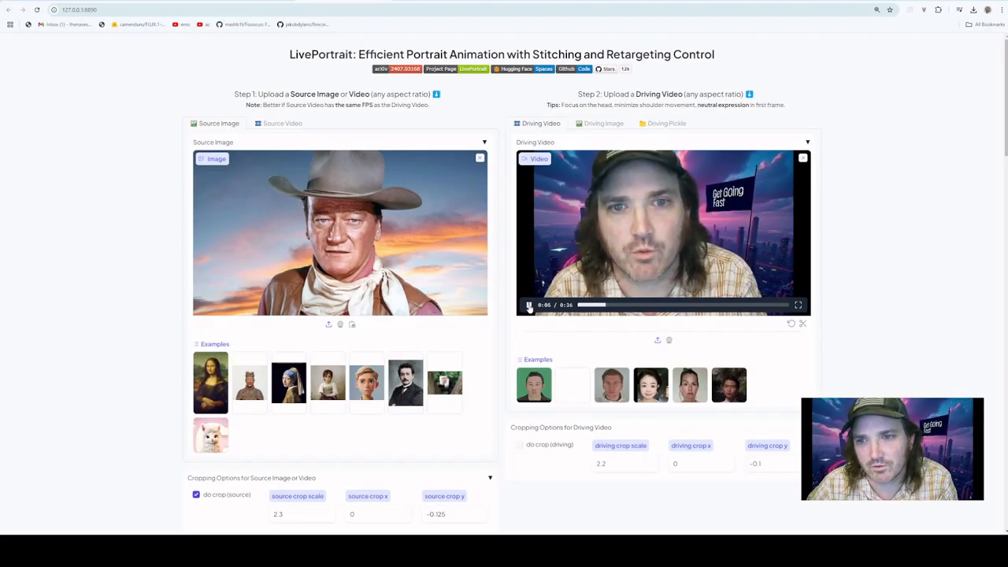
{"action": "left_click", "coordinate": [529, 306]}
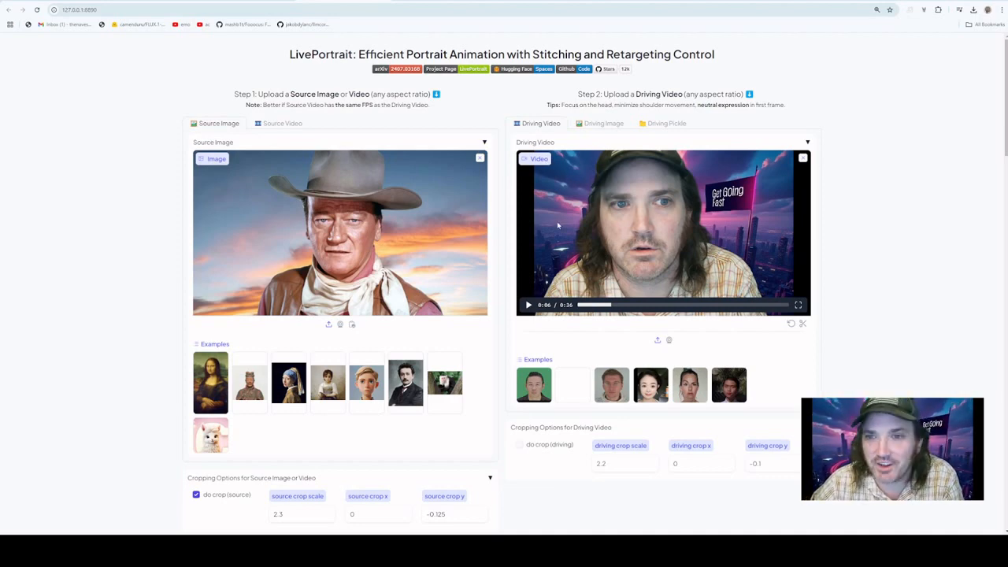
{"action": "scroll", "coordinate": [558, 226], "scroll_direction": "down", "scroll_amount": 4}
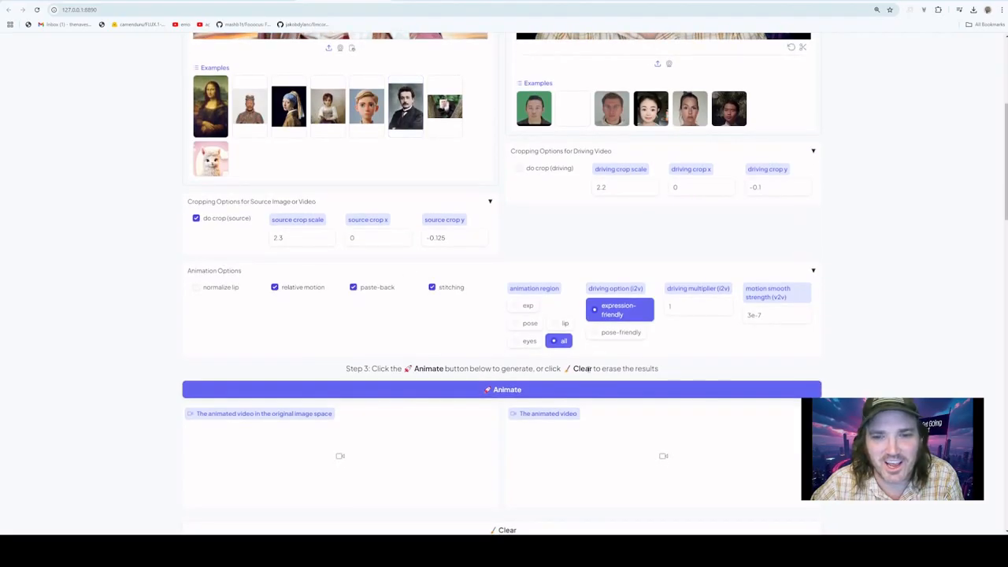
{"action": "scroll", "coordinate": [486, 379], "scroll_direction": "down", "scroll_amount": 2}
{"action": "left_click", "coordinate": [516, 231]}
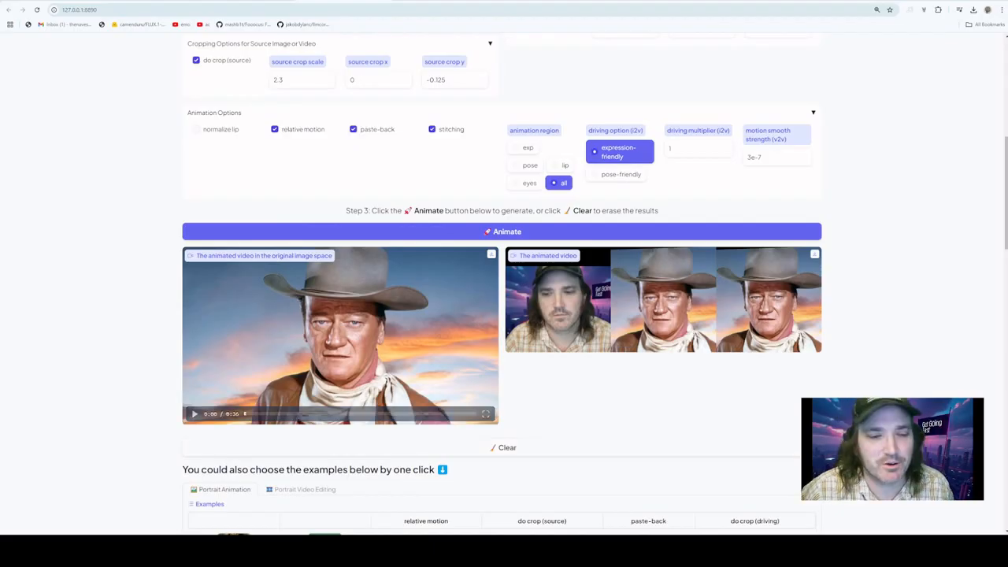
Play the animated video in the original image space at full screen, and leave full screen when it ends.
{"action": "left_click", "coordinate": [196, 415]}
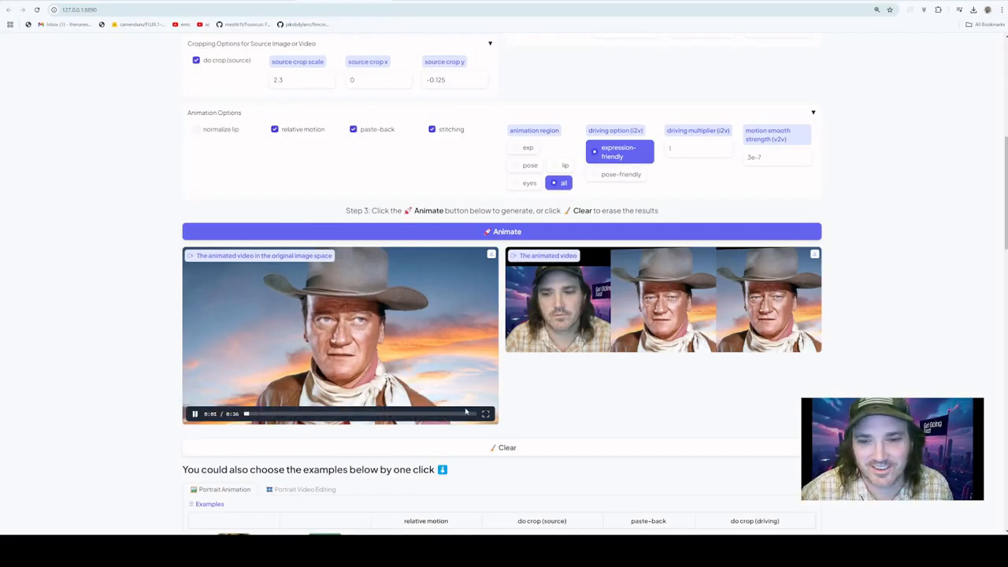
{"action": "left_click", "coordinate": [486, 415]}
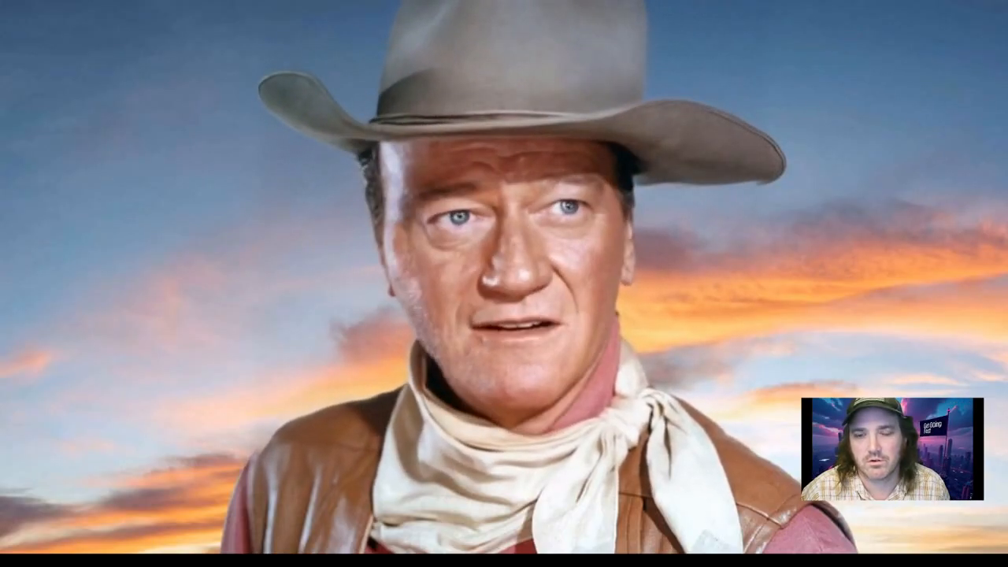
{"action": "mouse_move", "coordinate": [547, 334]}
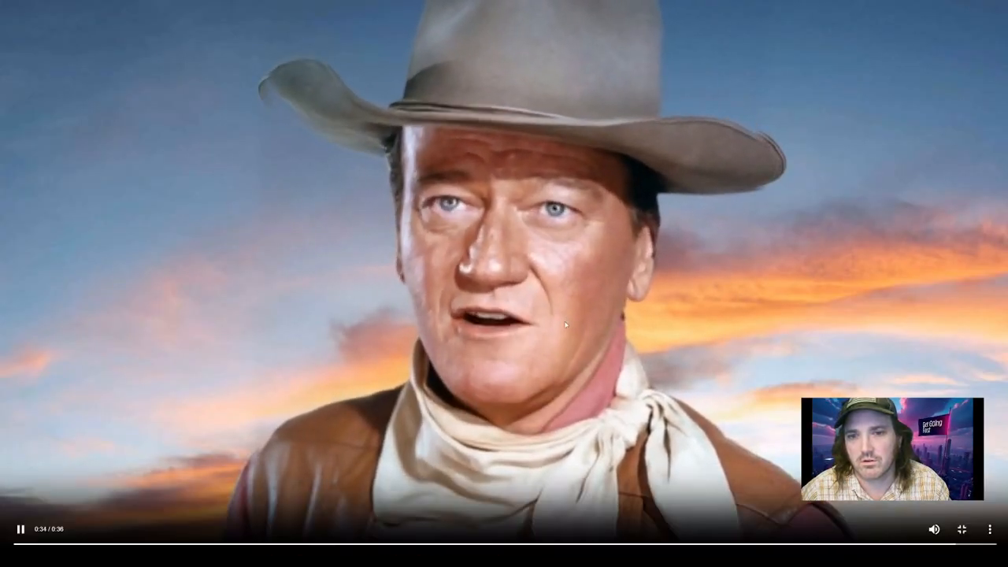
{"action": "left_click", "coordinate": [962, 529]}
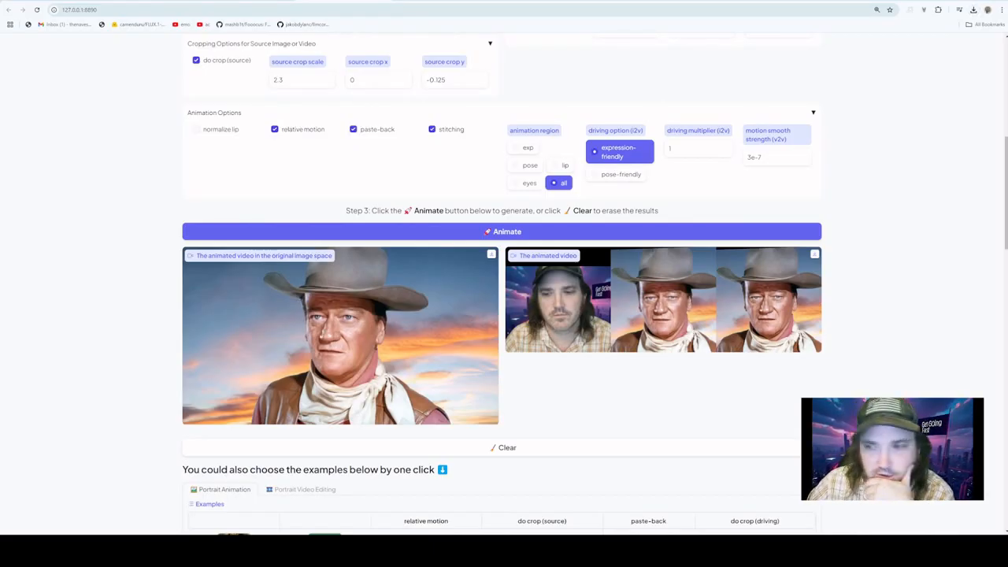
Select the Desktop scene in OBS, and switch to OpenShot Video Editor with its window moved slightly higher.
{"action": "left_click", "coordinate": [568, 312]}
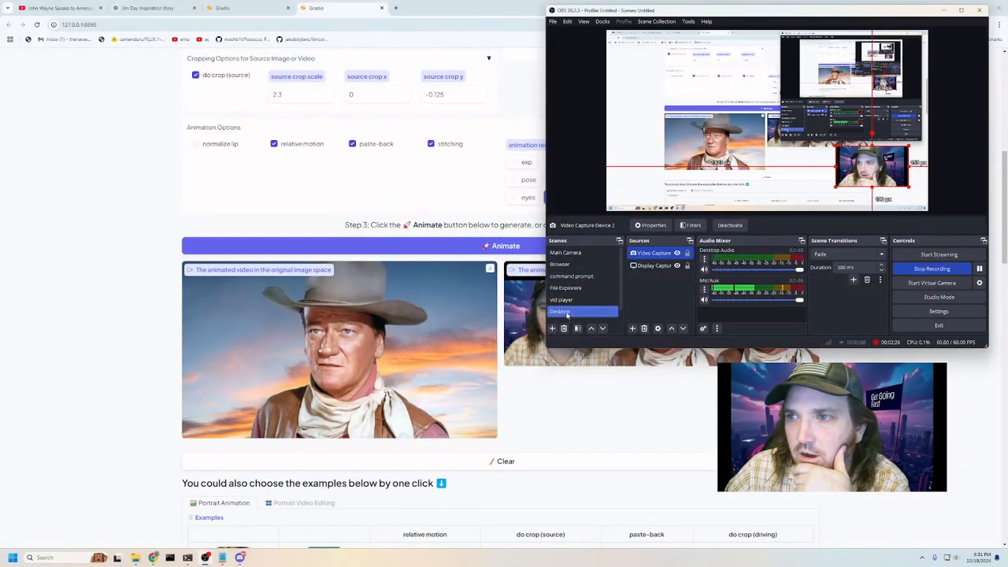
{"action": "left_click", "coordinate": [525, 412]}
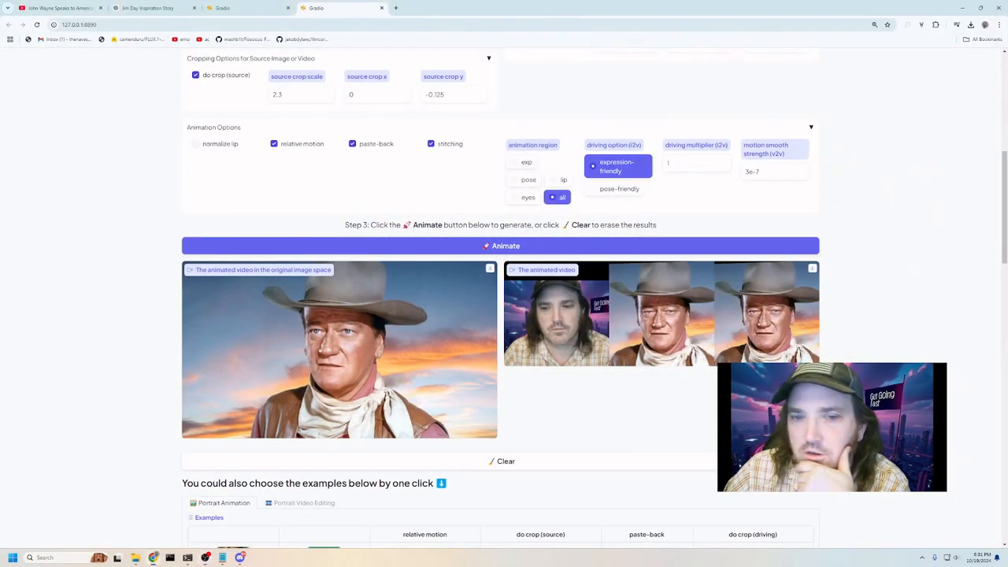
{"action": "left_click", "coordinate": [256, 558]}
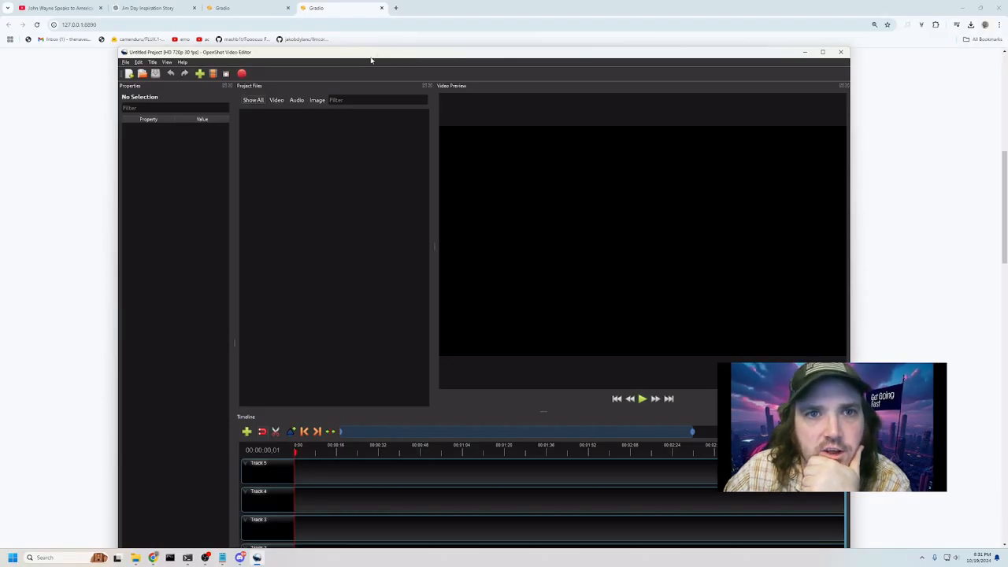
{"action": "mouse_move", "coordinate": [635, 61]}
{"action": "left_mouse_down"}
{"action": "mouse_move", "coordinate": [606, 59]}
{"action": "mouse_move", "coordinate": [640, 49]}
{"action": "mouse_move", "coordinate": [632, 48]}
{"action": "left_mouse_up"}
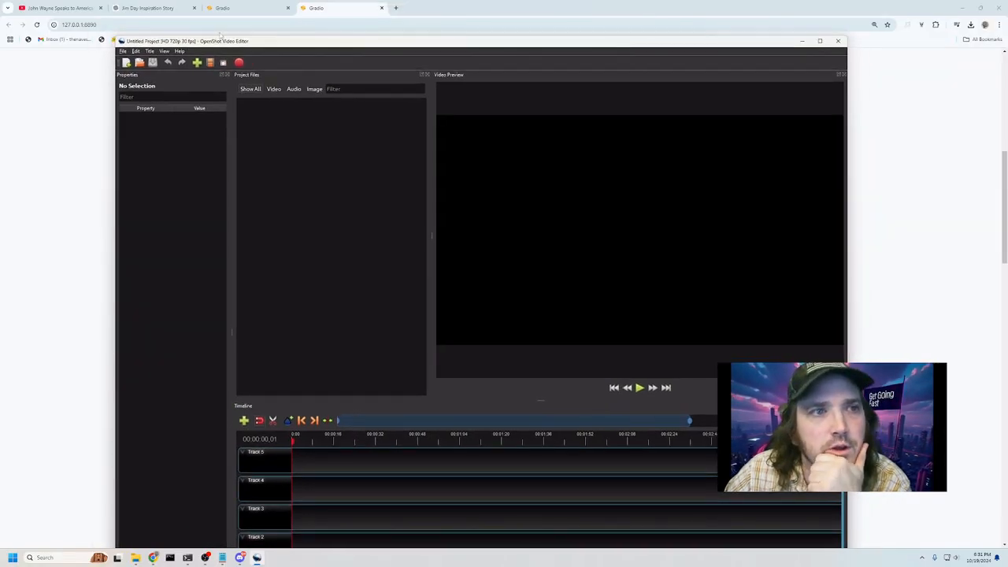
Import wayne.mp4 from the worktemp\yout folder on the desktop into the project files.
{"action": "left_click", "coordinate": [123, 51]}
{"action": "left_click", "coordinate": [123, 52]}
{"action": "left_click", "coordinate": [124, 51]}
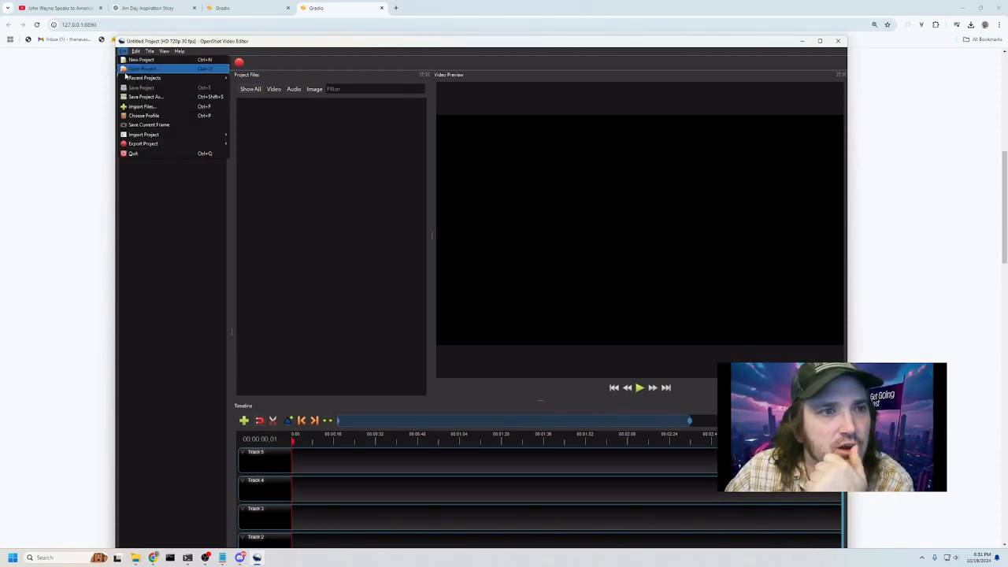
{"action": "left_click", "coordinate": [149, 108]}
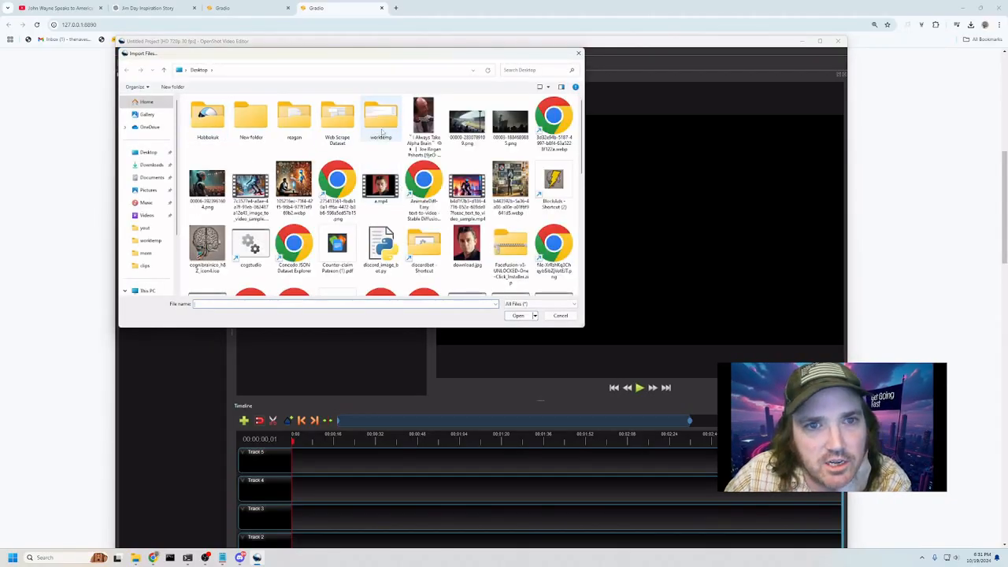
{"action": "double_click", "coordinate": [381, 122]}
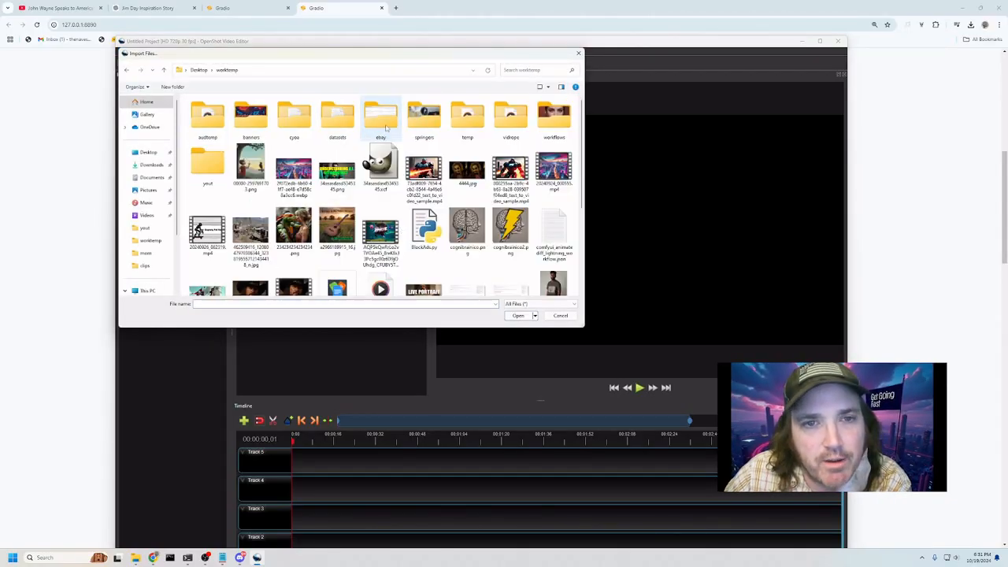
{"action": "double_click", "coordinate": [208, 166]}
{"action": "left_click", "coordinate": [428, 187]}
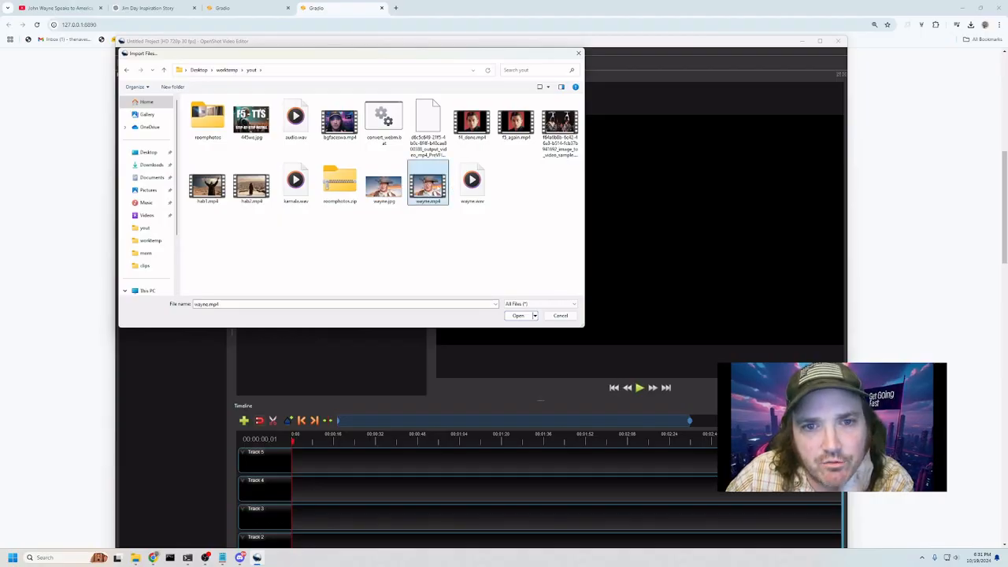
{"action": "double_click", "coordinate": [435, 185]}
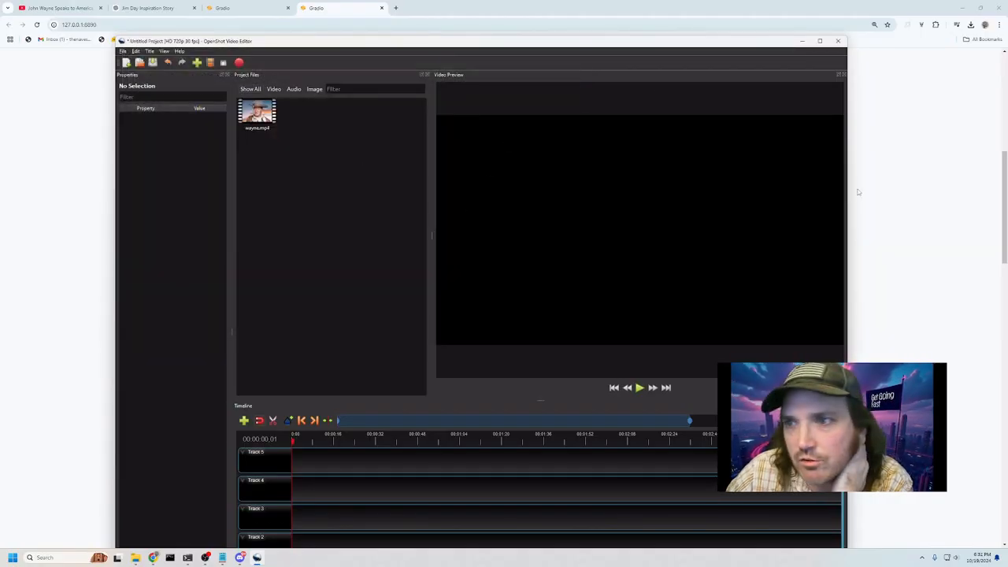
Widen and reposition the OpenShot window, and place wayne.mp4 at the start of Track 5.
{"action": "left_click_drag", "start_coordinate": [845, 184], "coordinate": [943, 142]}
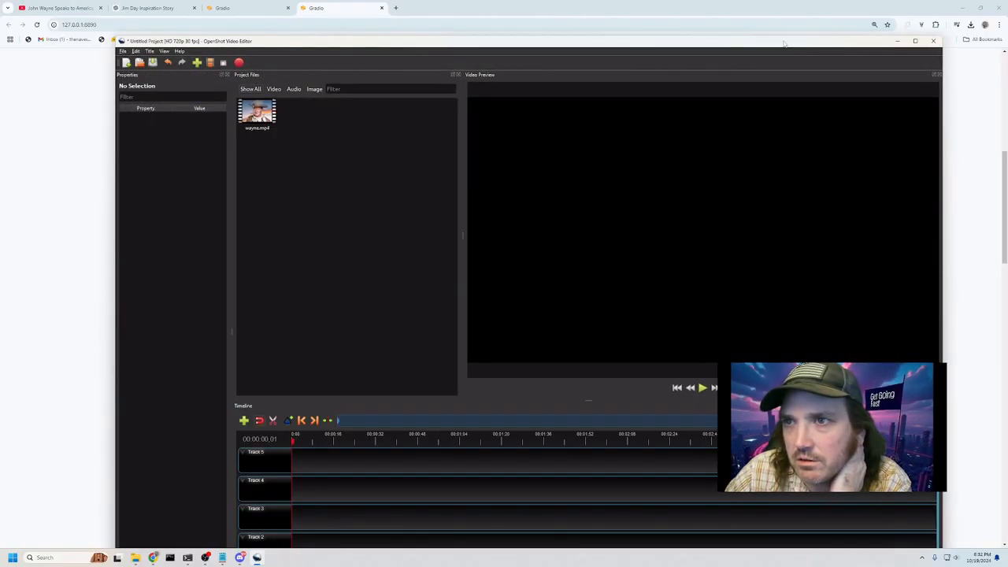
{"action": "left_click_drag", "start_coordinate": [780, 36], "coordinate": [688, 49]}
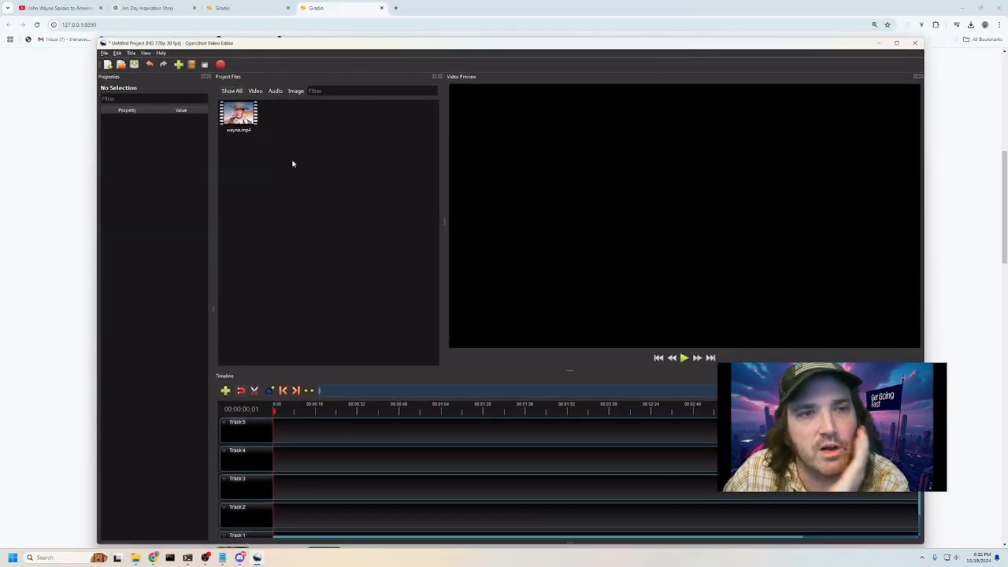
{"action": "left_click_drag", "start_coordinate": [245, 120], "coordinate": [298, 423]}
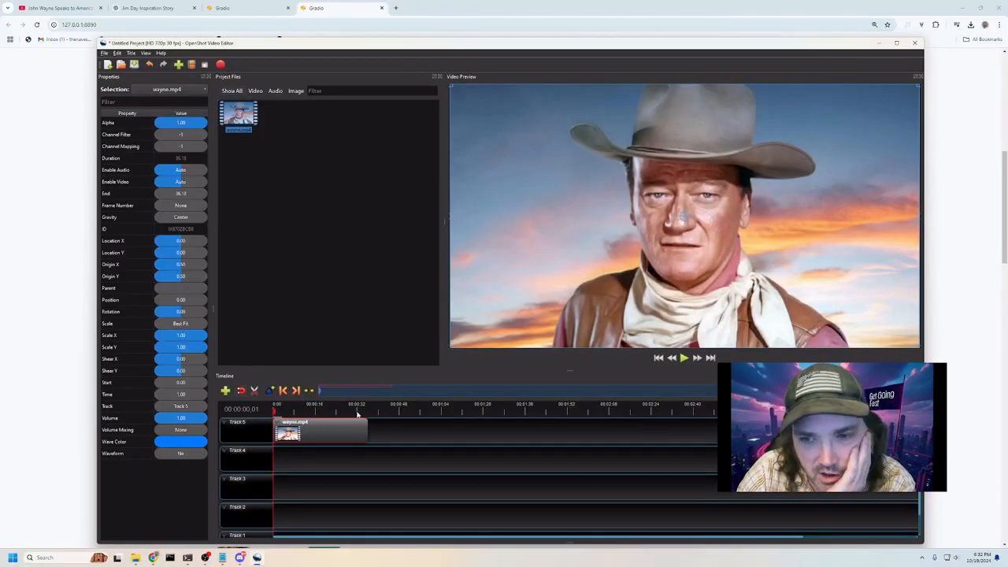
Play the timeline to about 11 seconds to check the clip, and return the playhead close to the start.
{"action": "left_click", "coordinate": [685, 360]}
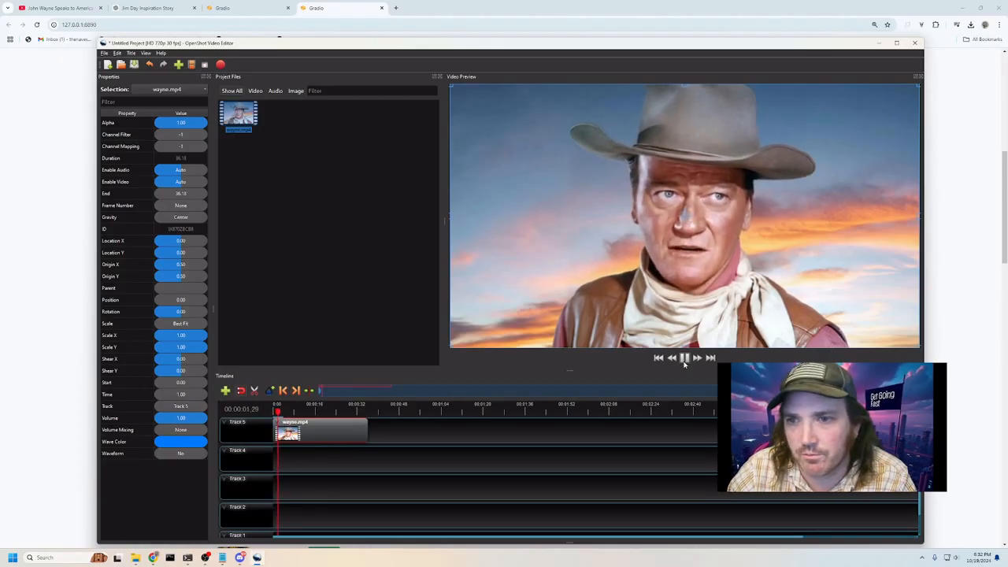
{"action": "left_click", "coordinate": [685, 359]}
{"action": "left_click", "coordinate": [685, 360]}
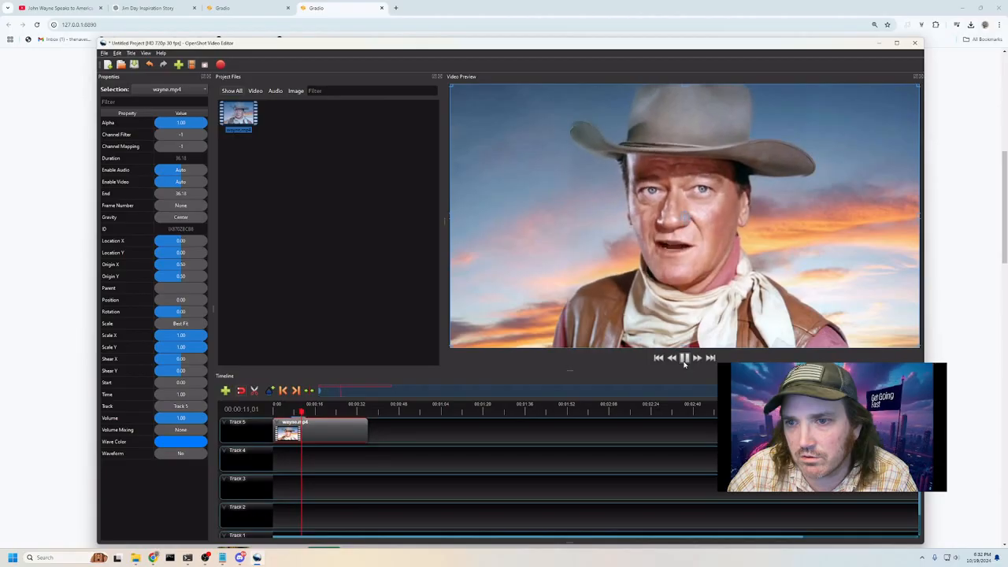
{"action": "left_click", "coordinate": [684, 361]}
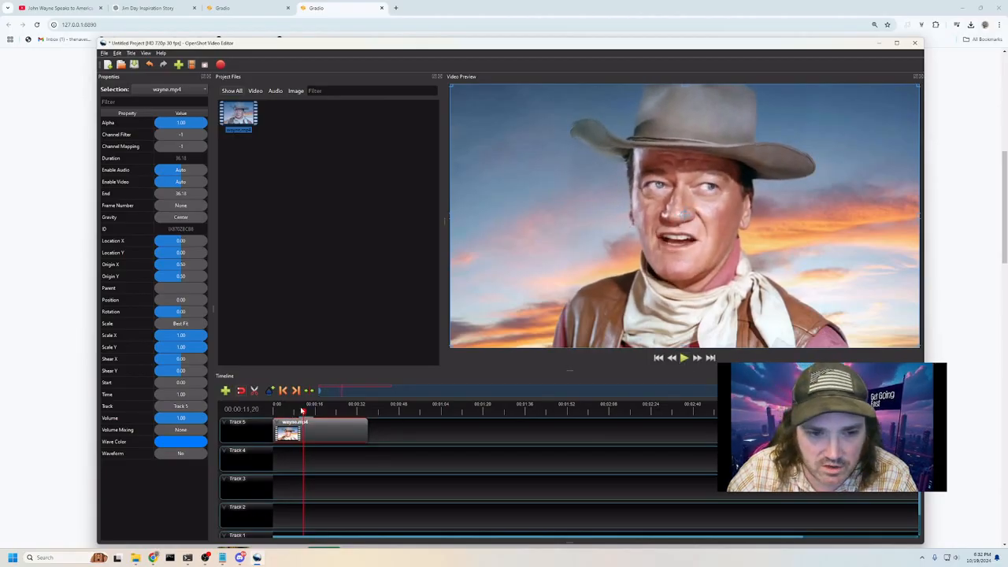
{"action": "left_click", "coordinate": [327, 423]}
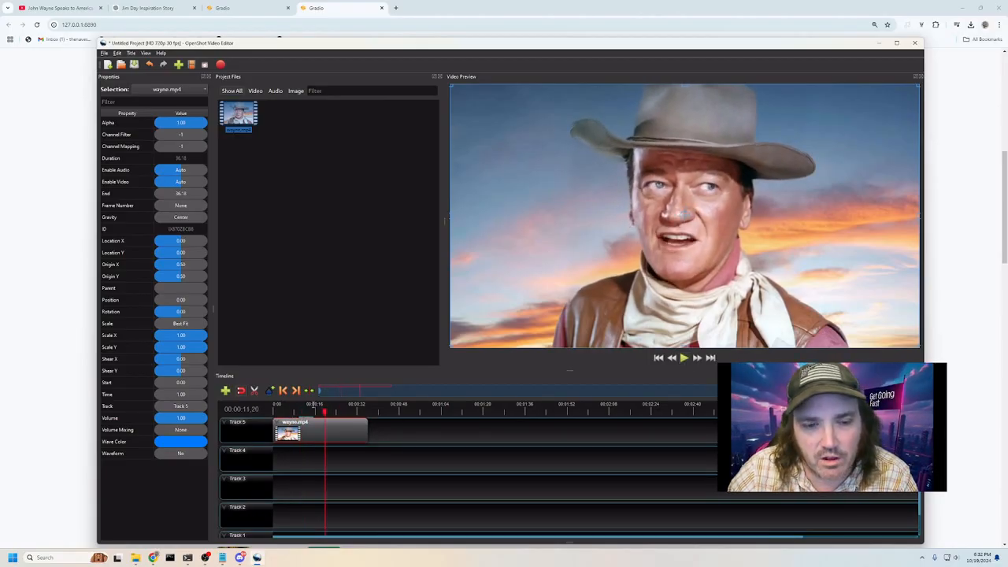
{"action": "left_click_drag", "start_coordinate": [325, 413], "coordinate": [275, 410]}
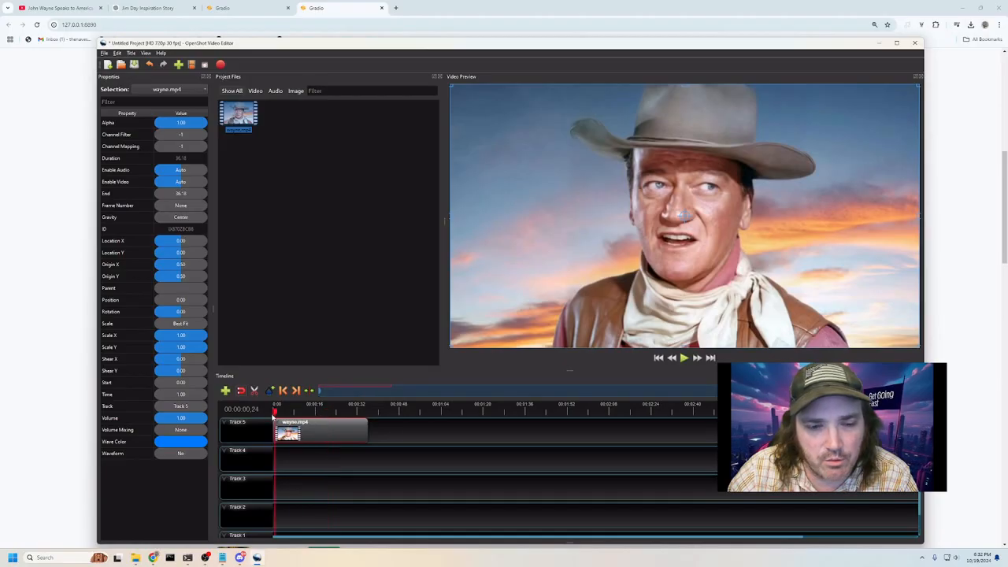
Separate the audio of the wayne.mp4 clip on Track 5 into a single clip with all channels.
{"action": "right_click", "coordinate": [318, 431]}
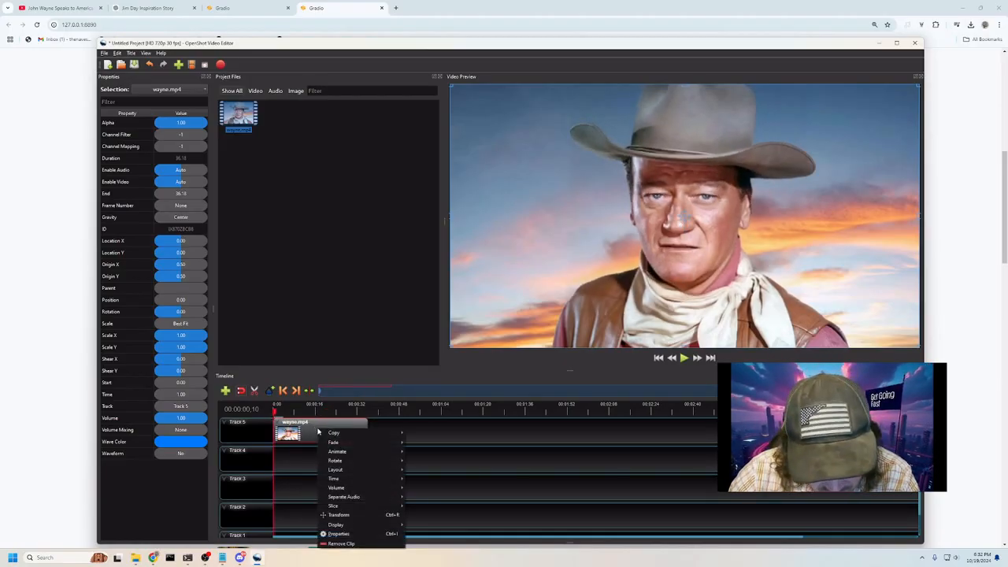
{"action": "mouse_move", "coordinate": [355, 498]}
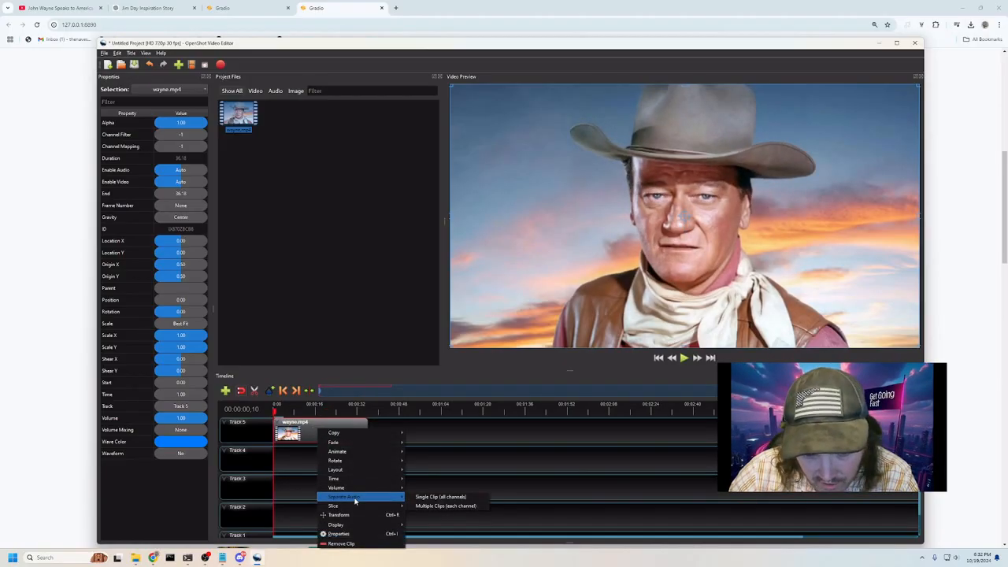
{"action": "left_click", "coordinate": [427, 498]}
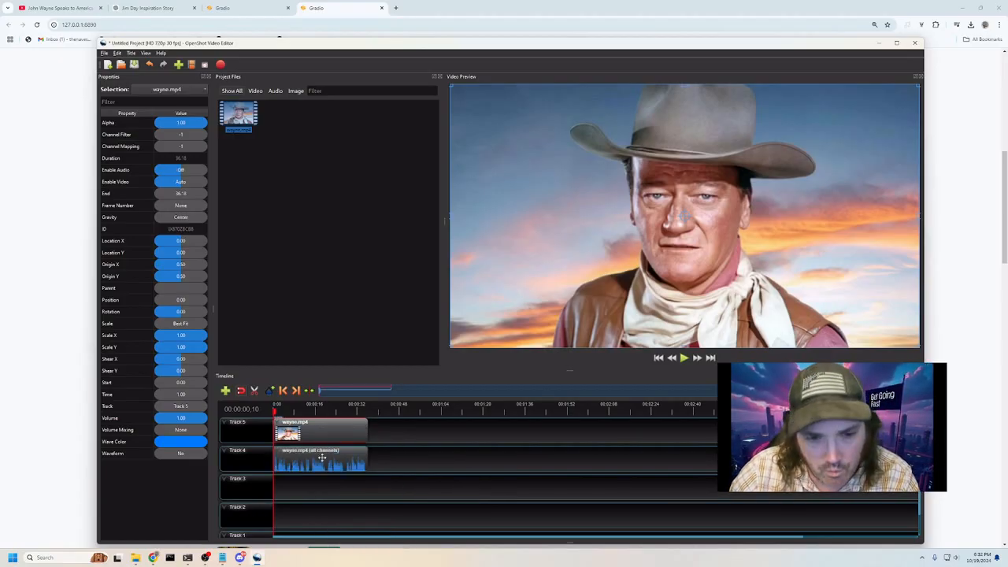
Play the first two seconds of the timeline to compare the opening speech with the separated audio waveform.
{"action": "scroll", "coordinate": [343, 488], "scroll_direction": "up", "scroll_amount": 5}
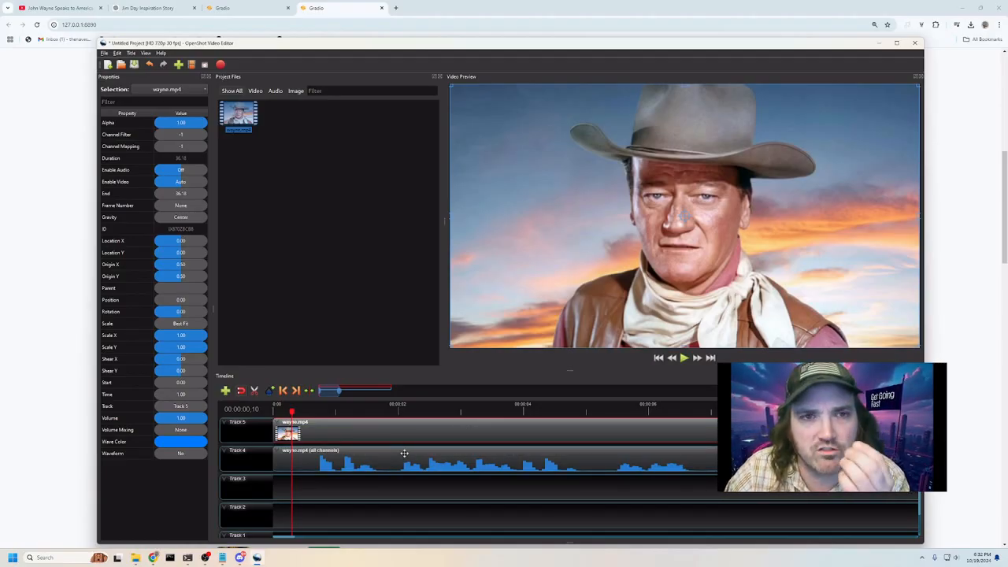
{"action": "left_click", "coordinate": [684, 359]}
{"action": "left_click", "coordinate": [684, 359]}
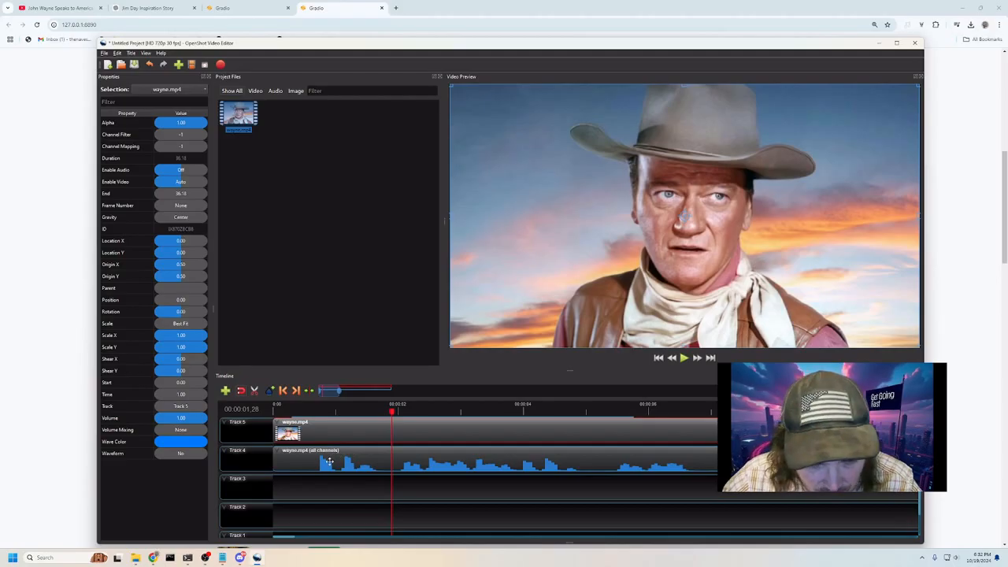
Select the separated audio clip on Track 4 and shift it slightly to position 0.03.
{"action": "scroll", "coordinate": [328, 462], "scroll_direction": "up", "scroll_amount": 3}
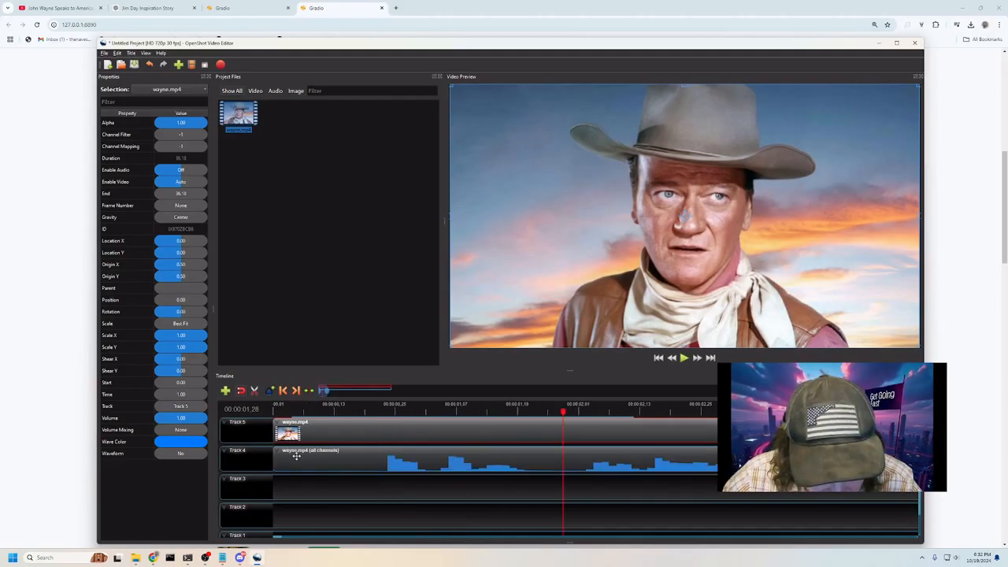
{"action": "left_click", "coordinate": [296, 455]}
{"action": "left_click_drag", "start_coordinate": [301, 457], "coordinate": [303, 459]}
{"action": "scroll", "coordinate": [304, 459], "scroll_direction": "up", "scroll_amount": 3}
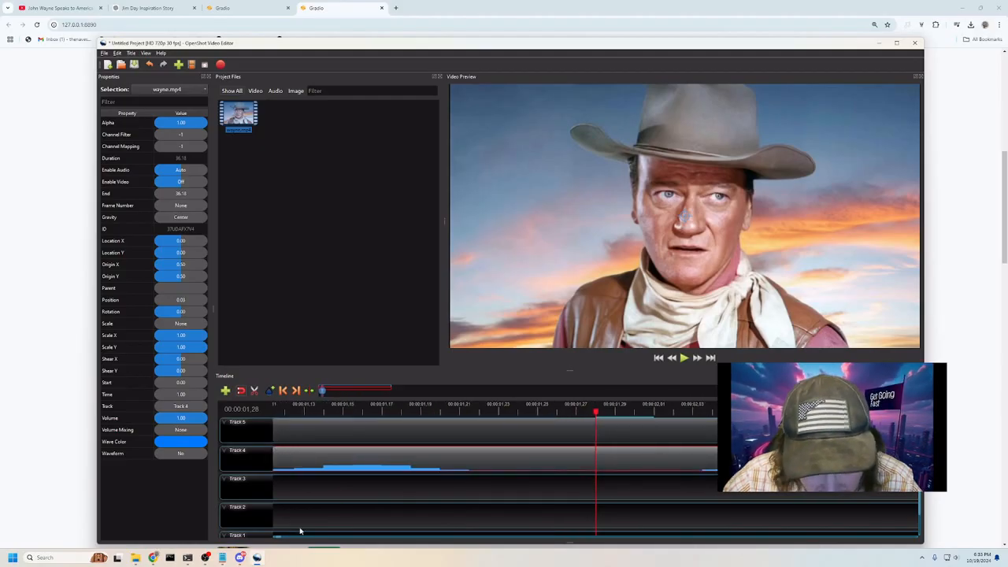
Return the playhead to the timeline start and move the separated audio clip on Track 4 to position 0.00.
{"action": "left_click", "coordinate": [279, 515]}
{"action": "left_click_drag", "start_coordinate": [597, 411], "coordinate": [177, 416]}
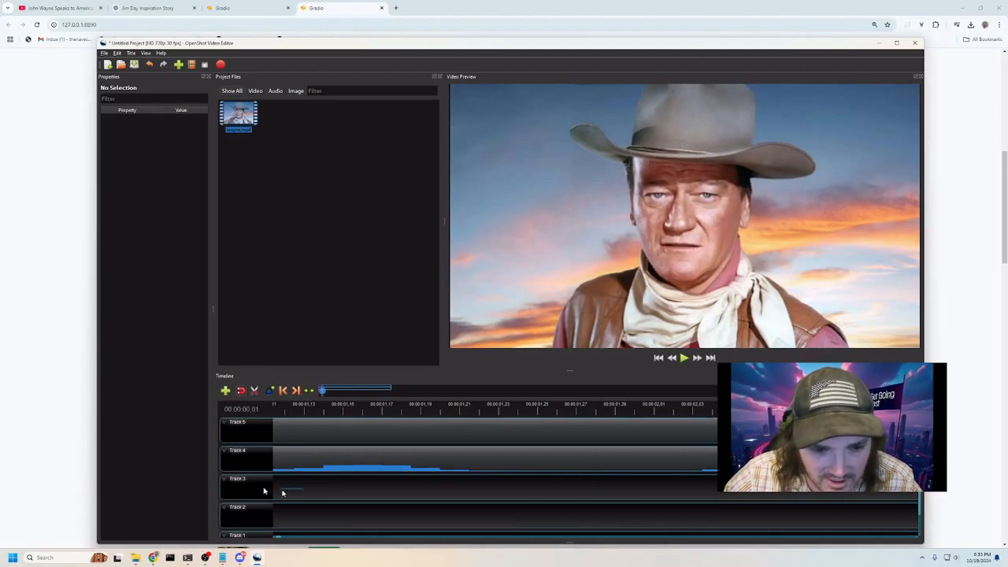
{"action": "scroll", "coordinate": [338, 481], "scroll_direction": "down", "scroll_amount": 6}
{"action": "scroll", "coordinate": [338, 481], "scroll_direction": "up", "scroll_amount": 5}
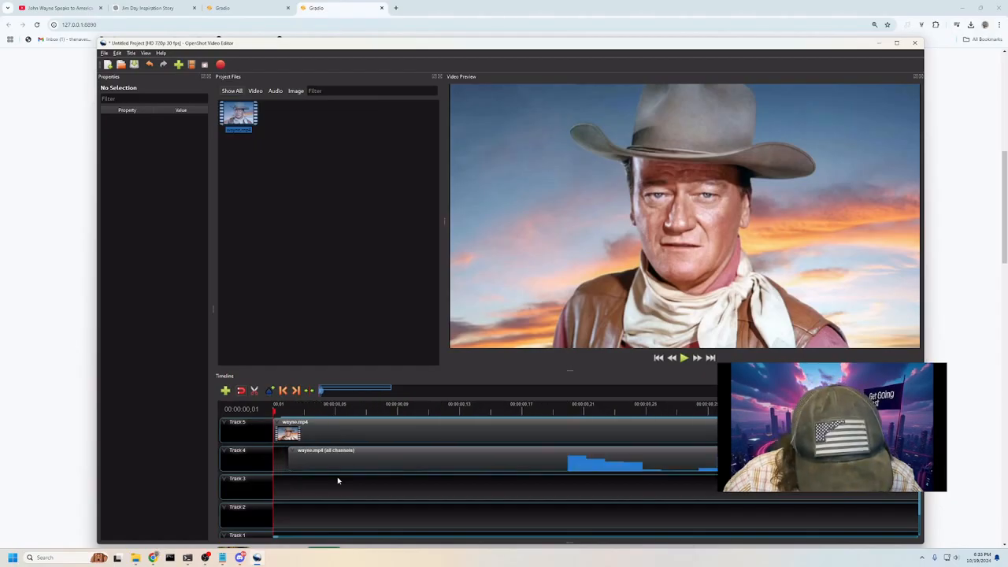
{"action": "mouse_move", "coordinate": [322, 455]}
{"action": "left_mouse_down"}
{"action": "mouse_move", "coordinate": [312, 454]}
{"action": "mouse_move", "coordinate": [320, 452]}
{"action": "left_mouse_up"}
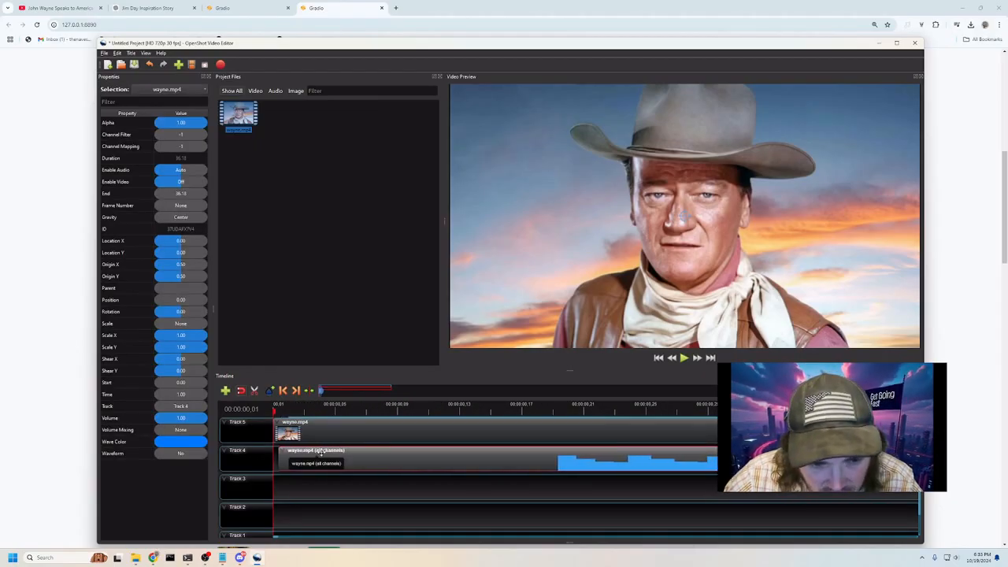
Play the timeline to about 17 seconds to check whether the speech matches the lip movement.
{"action": "left_click", "coordinate": [685, 359]}
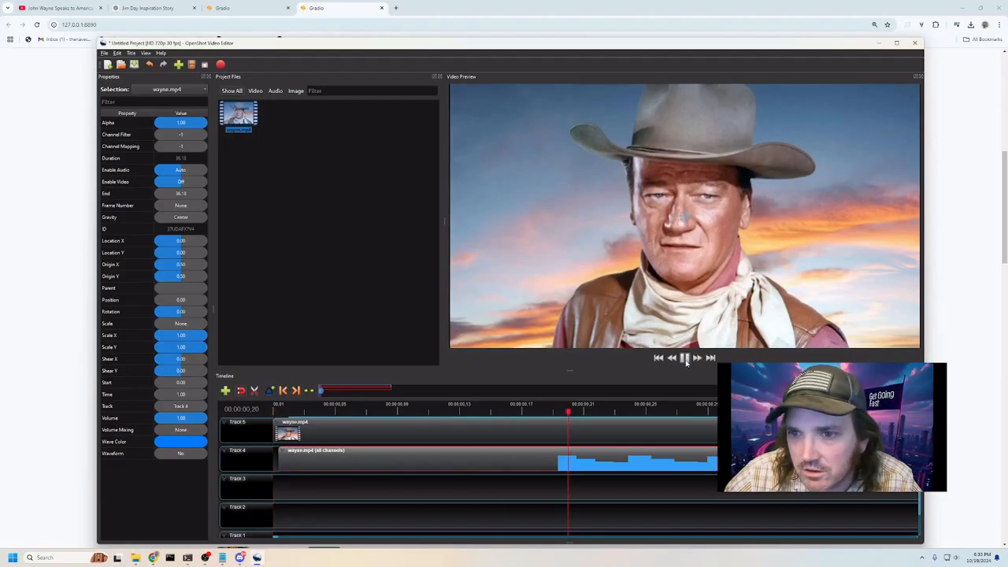
{"action": "left_click", "coordinate": [685, 358]}
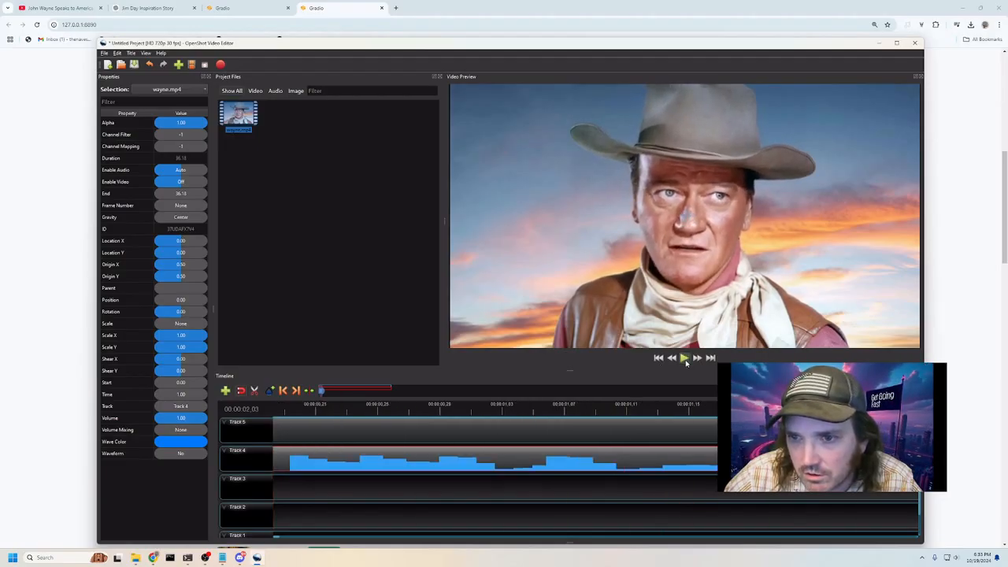
{"action": "left_click", "coordinate": [685, 358]}
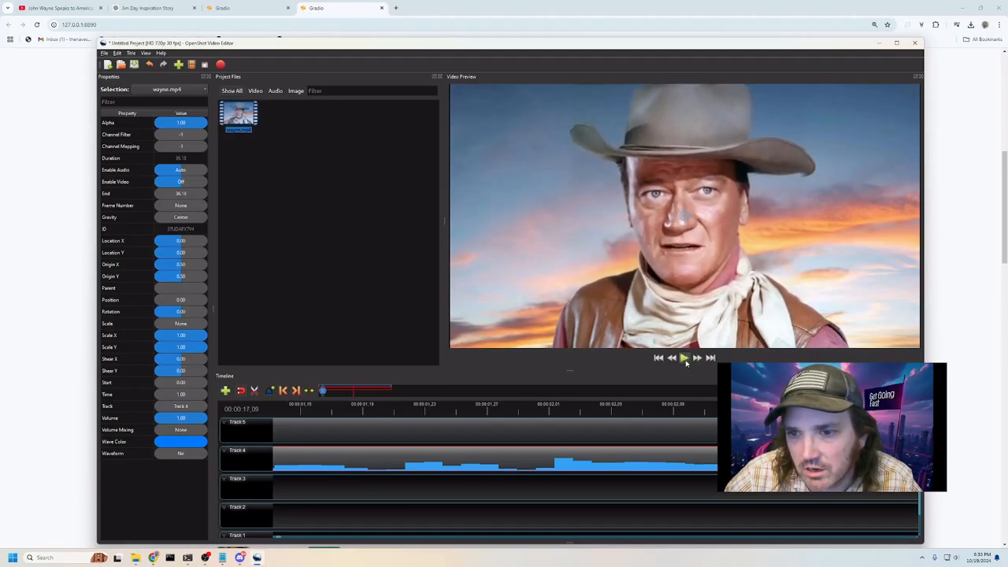
{"action": "left_click", "coordinate": [684, 358]}
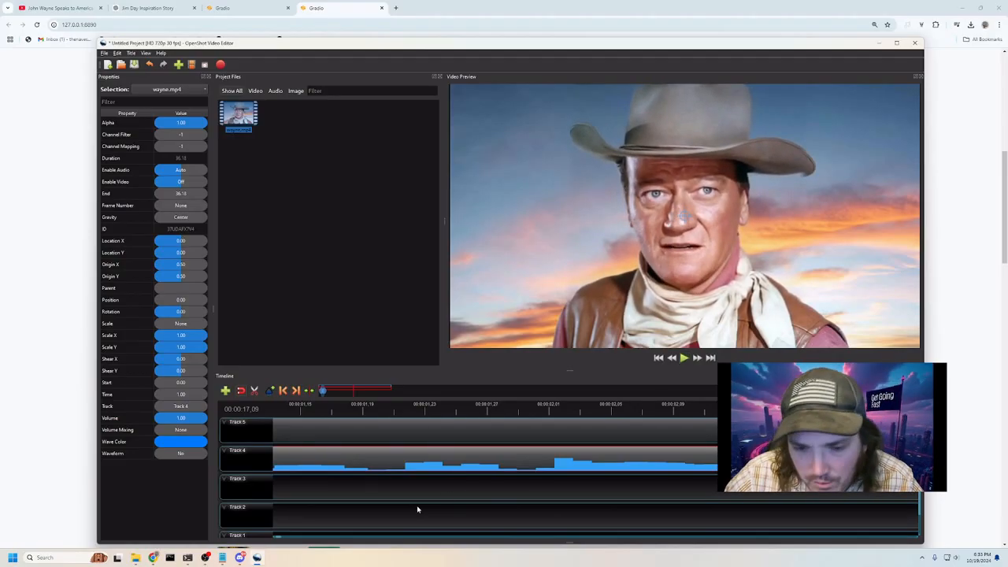
Return the playhead to the start and enlarge the timeline area so all five tracks fit.
{"action": "key", "text": "Delete"}
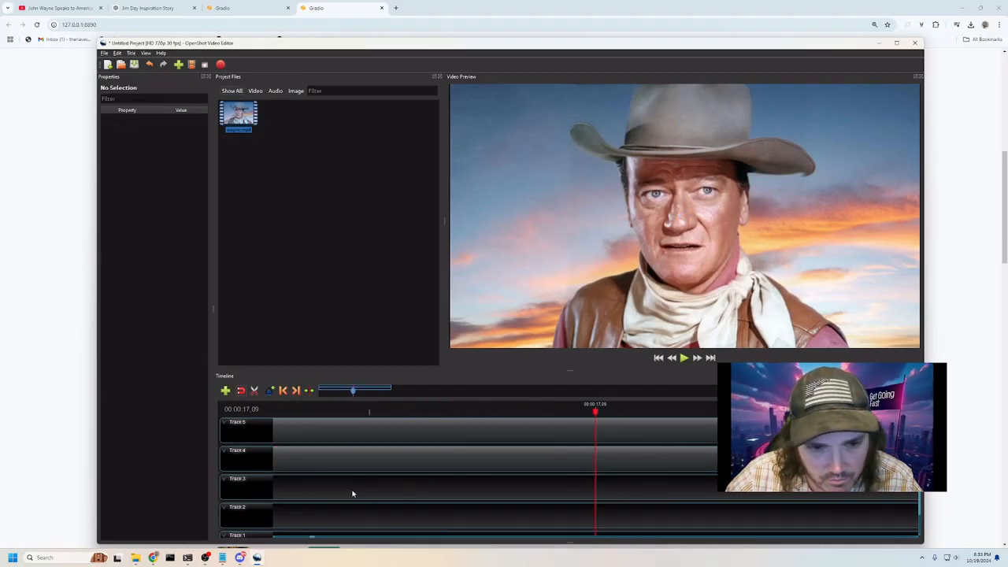
{"action": "left_click", "coordinate": [281, 393]}
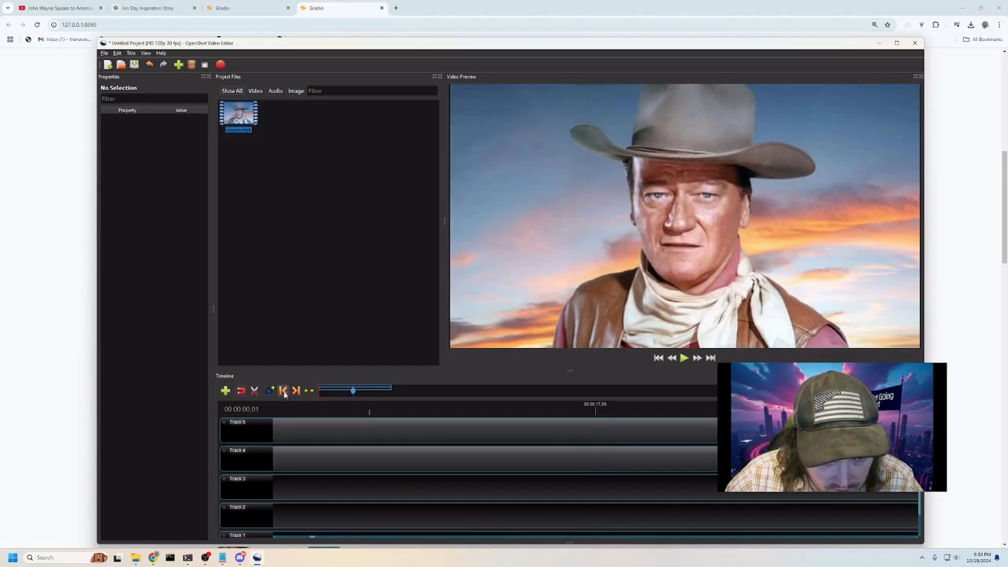
{"action": "scroll", "coordinate": [394, 520], "scroll_direction": "down", "scroll_amount": 1}
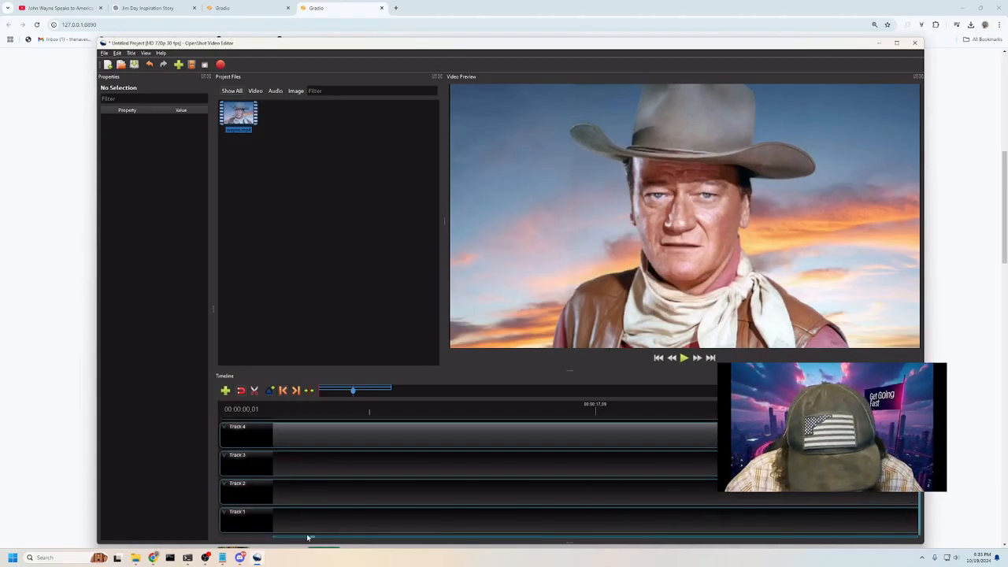
{"action": "left_click_drag", "start_coordinate": [313, 540], "coordinate": [268, 539]}
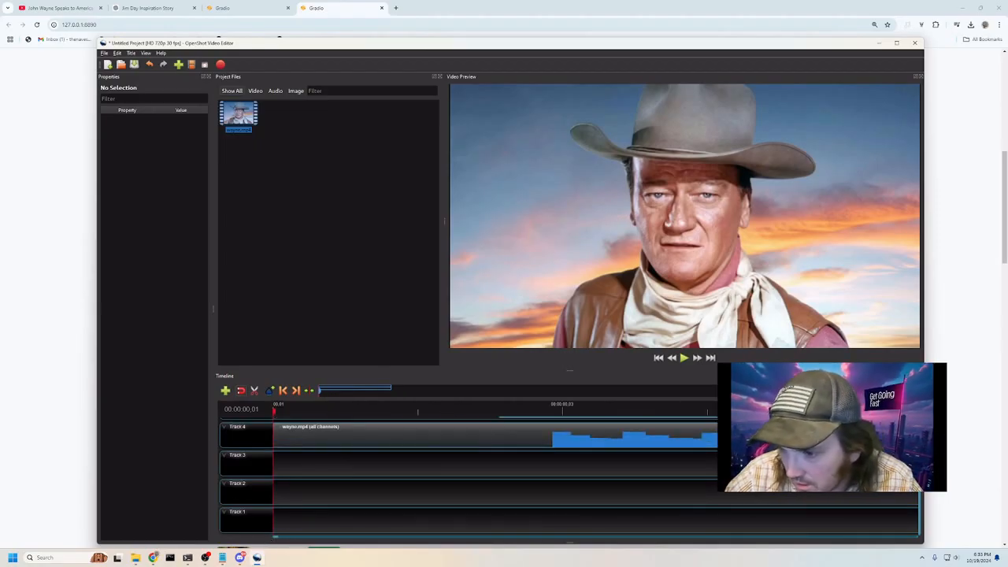
{"action": "scroll", "coordinate": [569, 478], "scroll_direction": "up", "scroll_amount": 1}
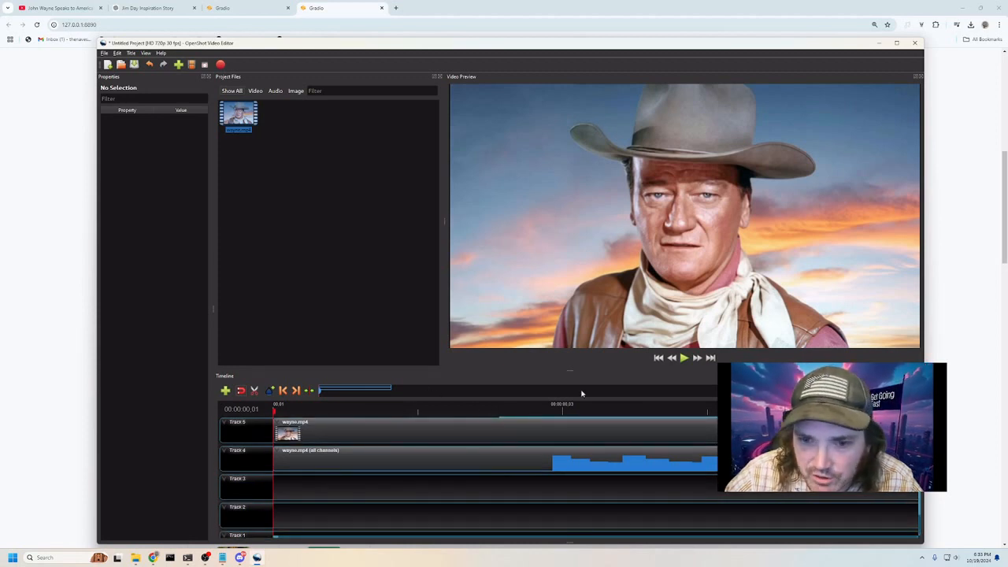
{"action": "left_click_drag", "start_coordinate": [570, 371], "coordinate": [565, 289]}
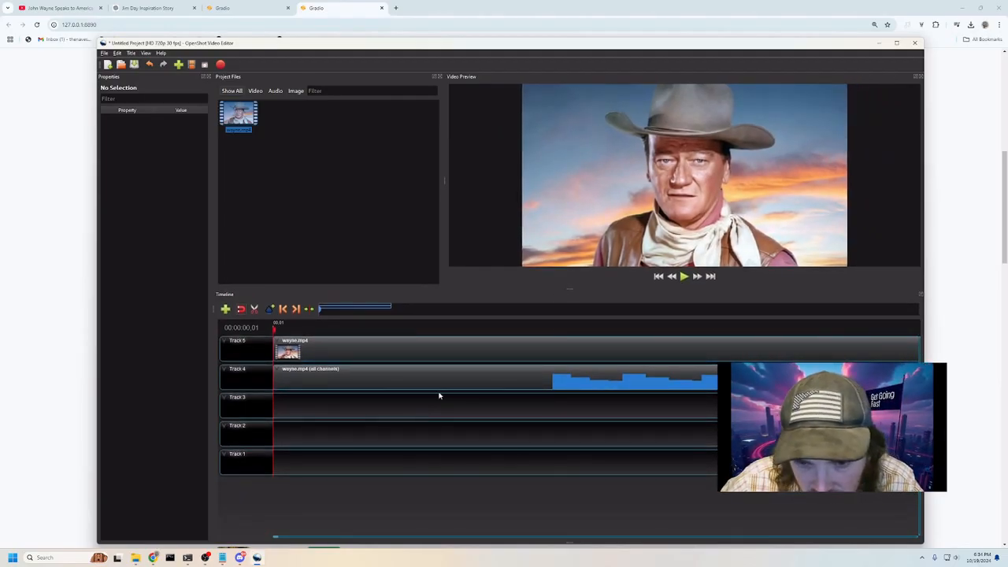
Play briefly from the first speech waveform on Track 4, and place the playhead where that waveform begins, at 1.50 seconds.
{"action": "left_click", "coordinate": [552, 331]}
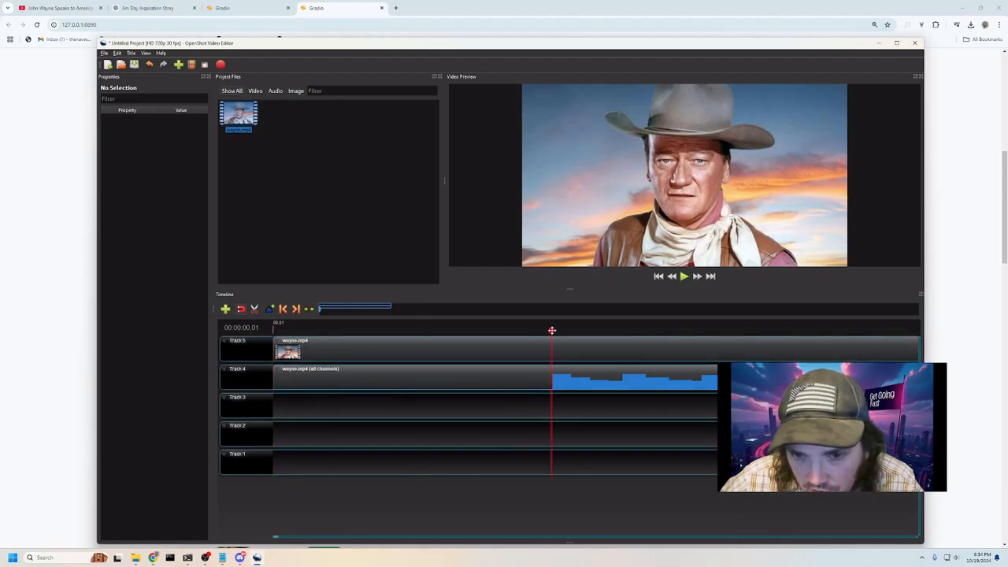
{"action": "left_click", "coordinate": [684, 277]}
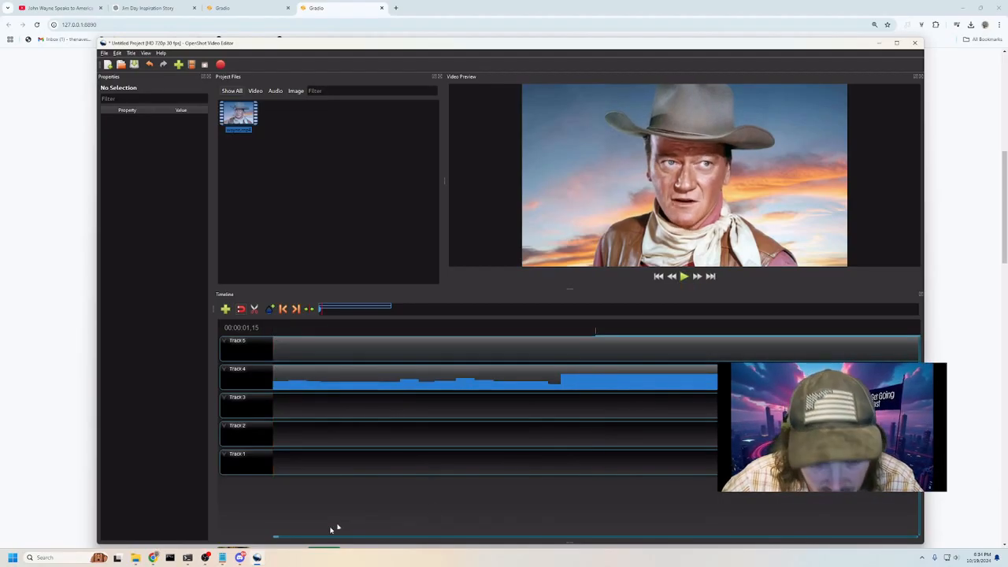
{"action": "left_click_drag", "start_coordinate": [278, 537], "coordinate": [267, 540]}
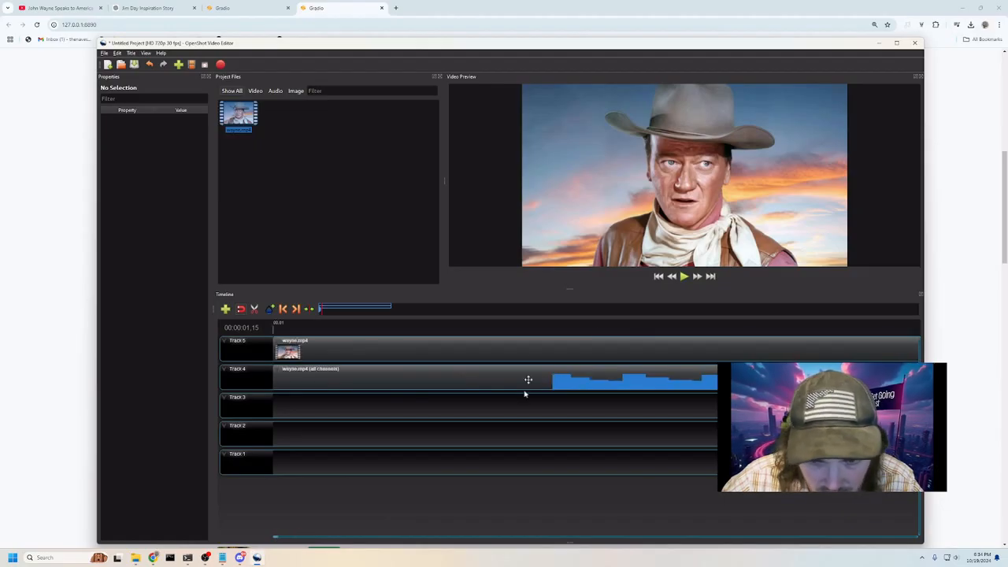
{"action": "left_click", "coordinate": [553, 329]}
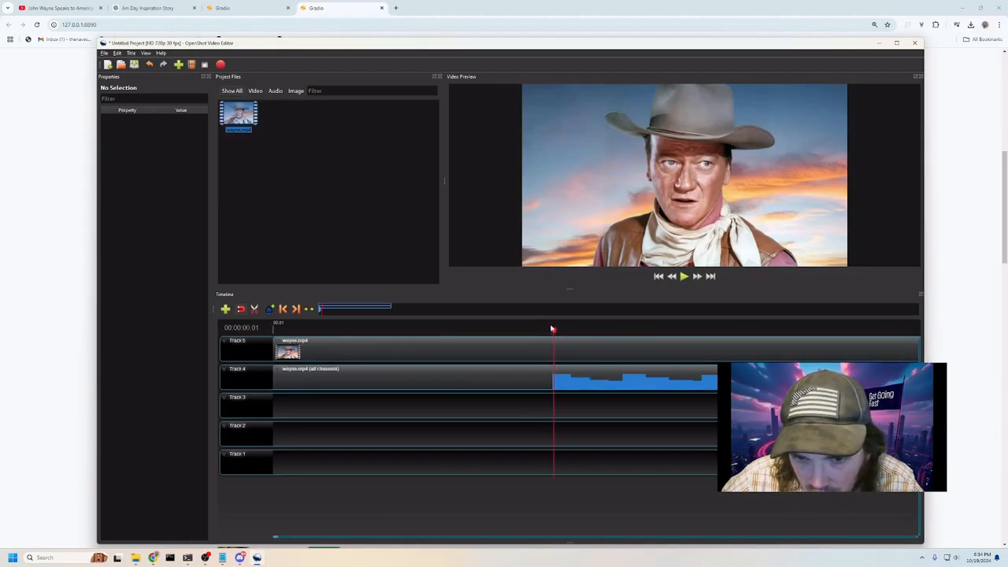
Try slicing the Track 4 audio clip at the playhead while keeping only the right side, and undo the slice.
{"action": "right_click", "coordinate": [574, 379]}
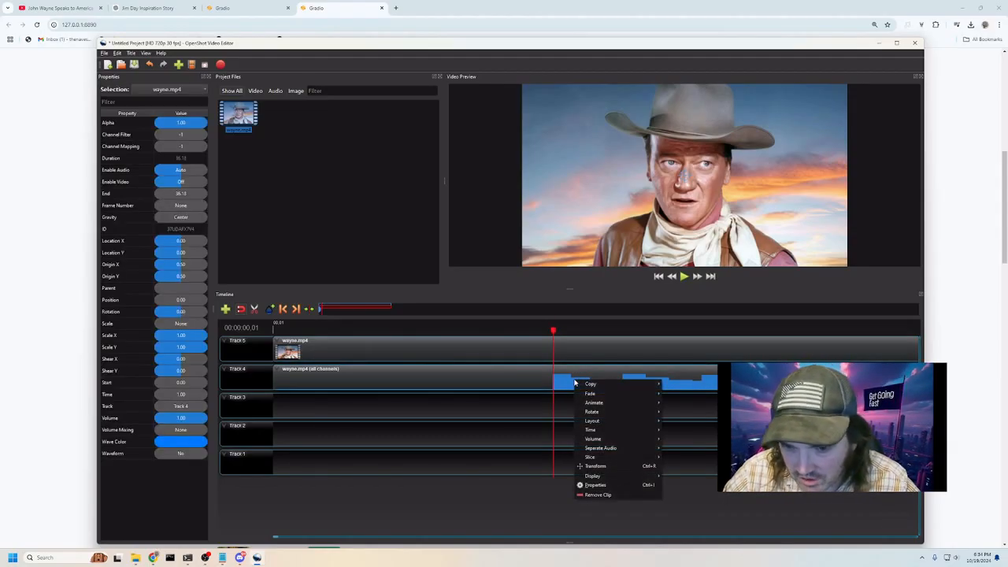
{"action": "mouse_move", "coordinate": [596, 457]}
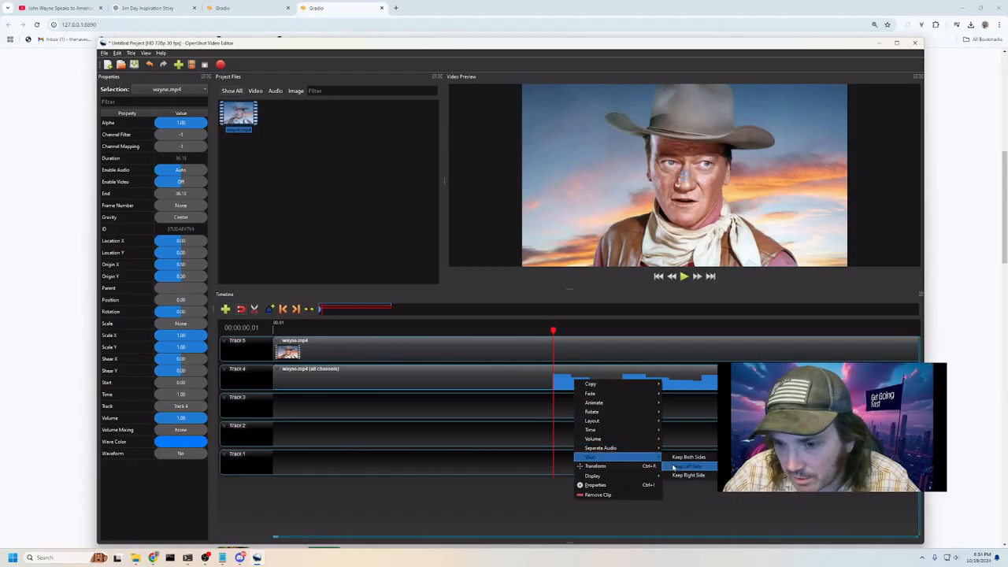
{"action": "left_click", "coordinate": [694, 477]}
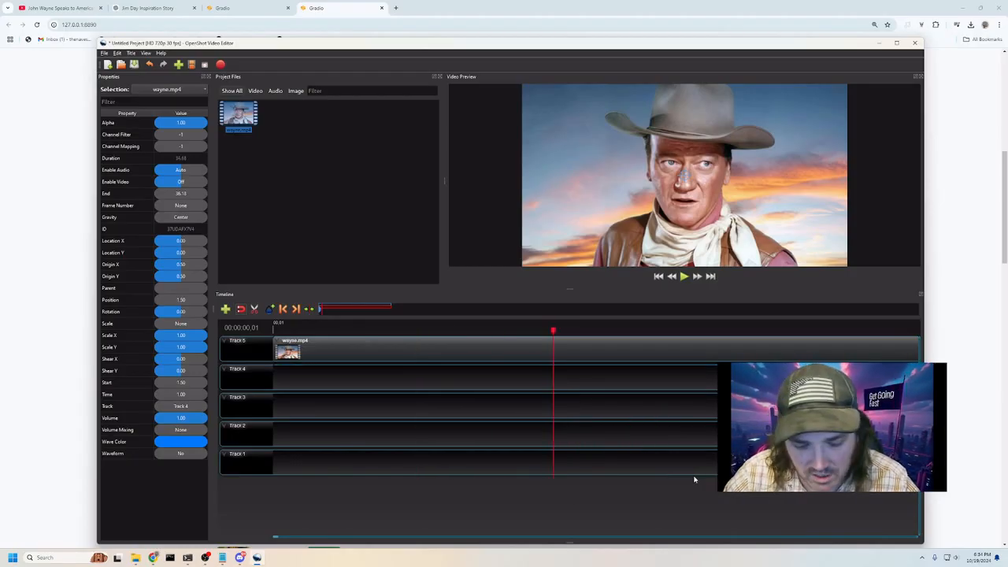
{"action": "key", "text": "ctrl+z"}
Slice the Track 4 audio clip at the playhead where the waveform begins, keeping both sides.
{"action": "right_click", "coordinate": [561, 384]}
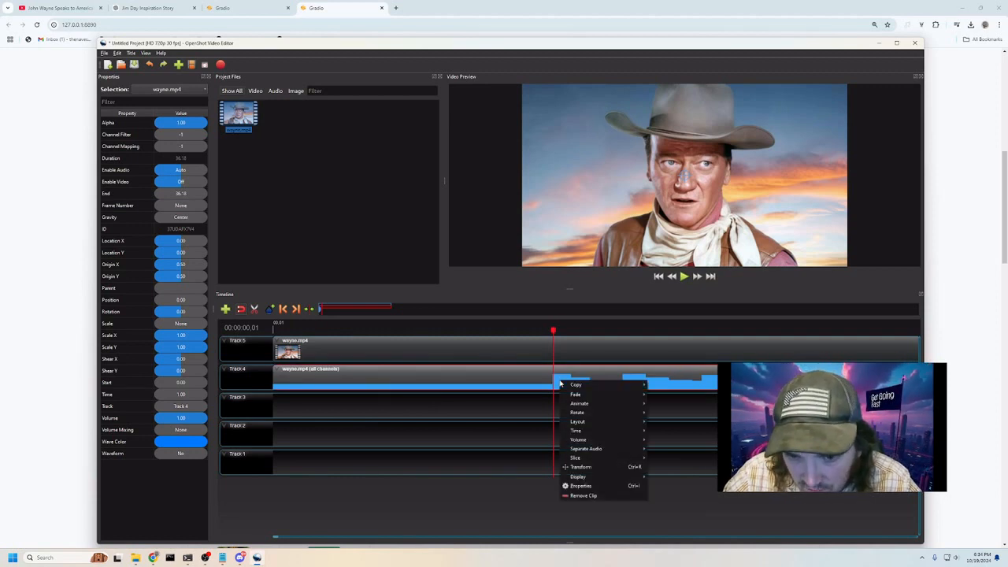
{"action": "mouse_move", "coordinate": [603, 461]}
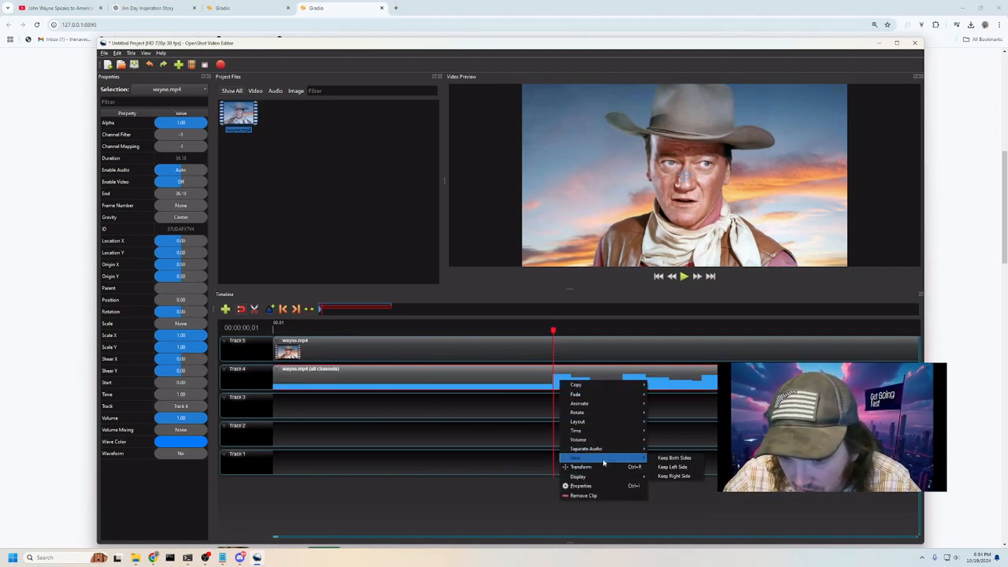
{"action": "left_click", "coordinate": [658, 458]}
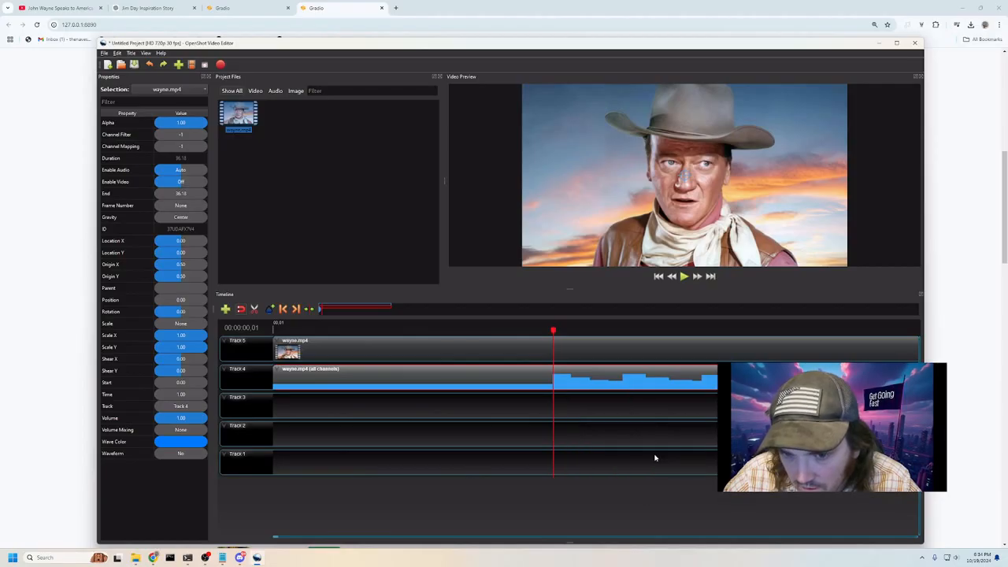
{"action": "left_click", "coordinate": [572, 402]}
{"action": "left_click", "coordinate": [567, 377]}
{"action": "right_click", "coordinate": [568, 377]}
{"action": "mouse_move", "coordinate": [629, 456]}
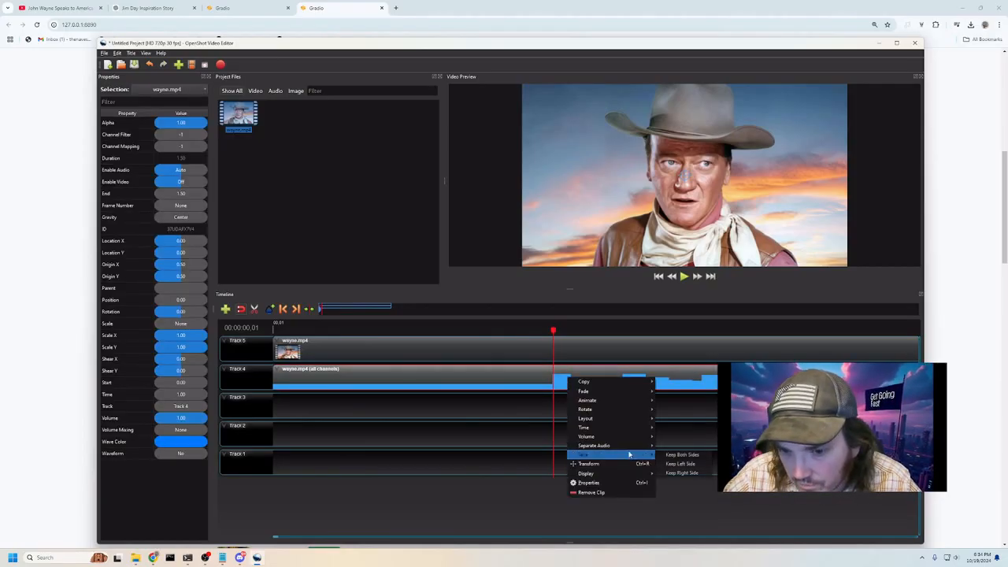
{"action": "left_click", "coordinate": [671, 455]}
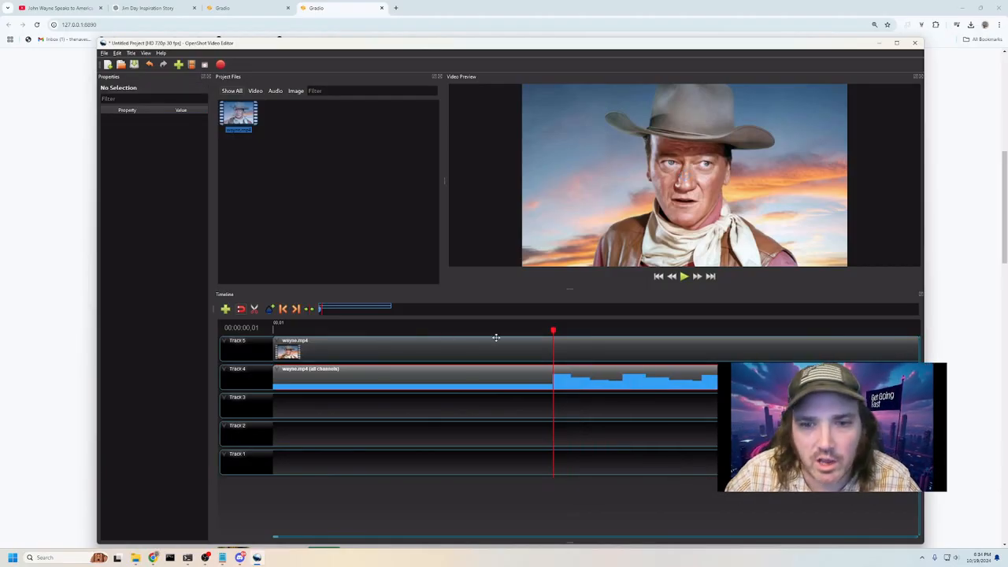
Try slicing the Track 5 video clip at the playhead while keeping only the right side, and undo the slice.
{"action": "left_click", "coordinate": [542, 347]}
{"action": "right_click", "coordinate": [551, 347]}
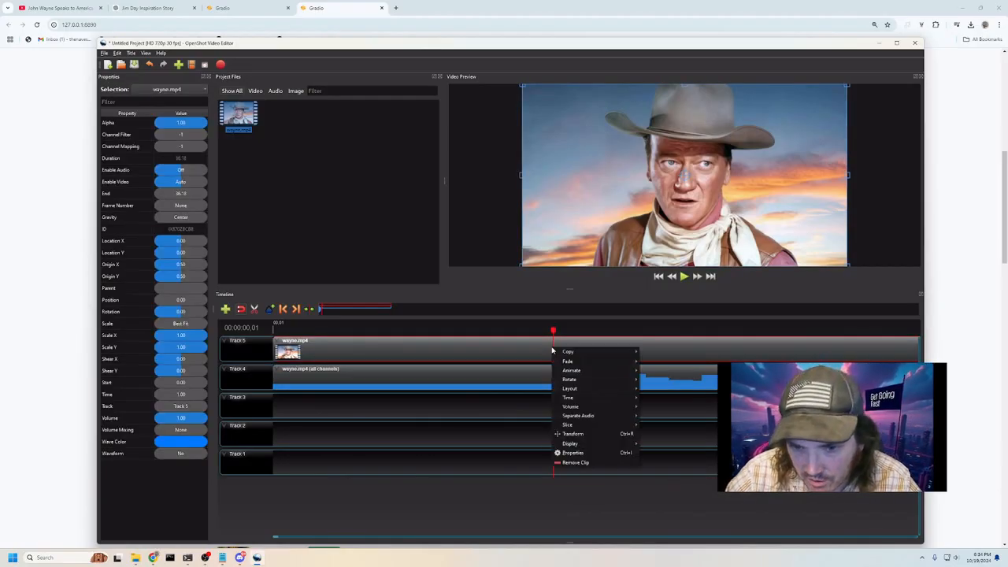
{"action": "mouse_move", "coordinate": [576, 425]}
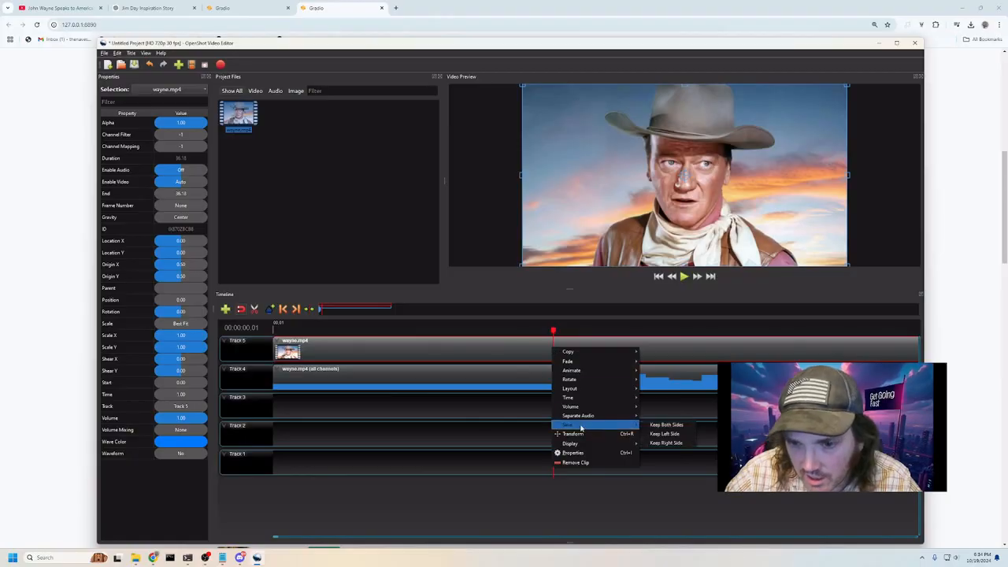
{"action": "left_click", "coordinate": [666, 444]}
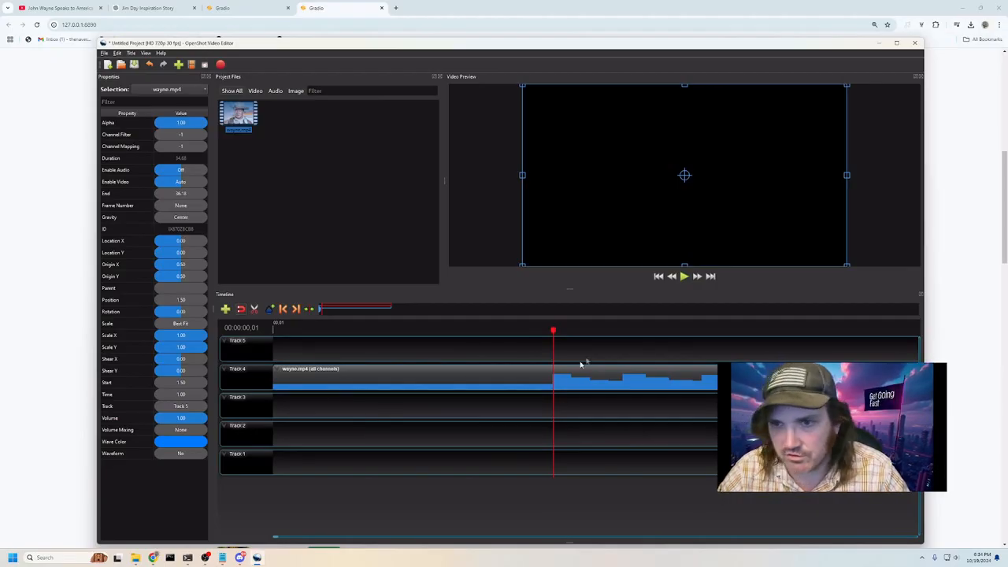
{"action": "key", "text": "ctrl+z"}
{"action": "left_click", "coordinate": [487, 418]}
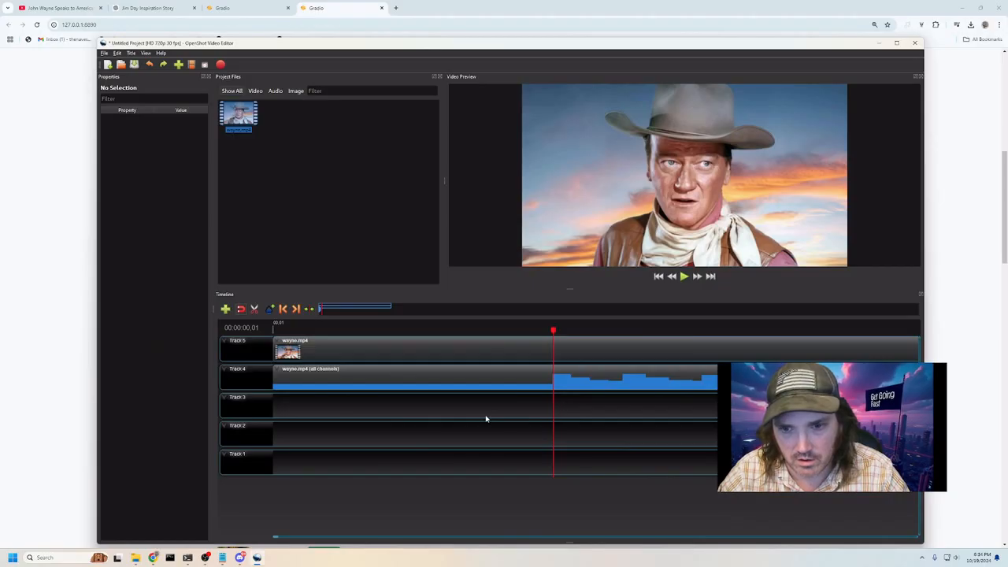
Start playback and delete the 1.50-second opening piece of the sliced audio on Track 4.
{"action": "key", "text": "space"}
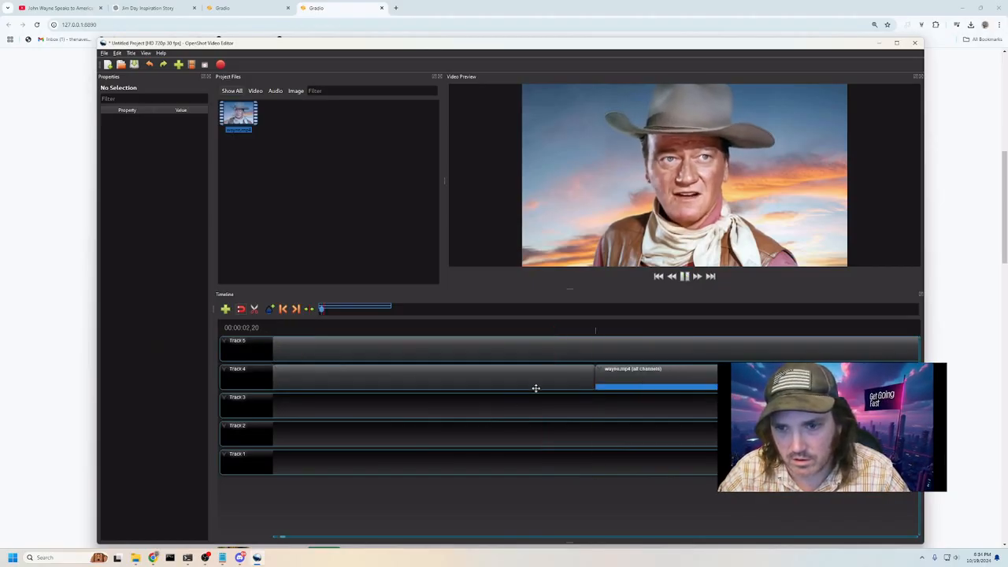
{"action": "left_click", "coordinate": [556, 383]}
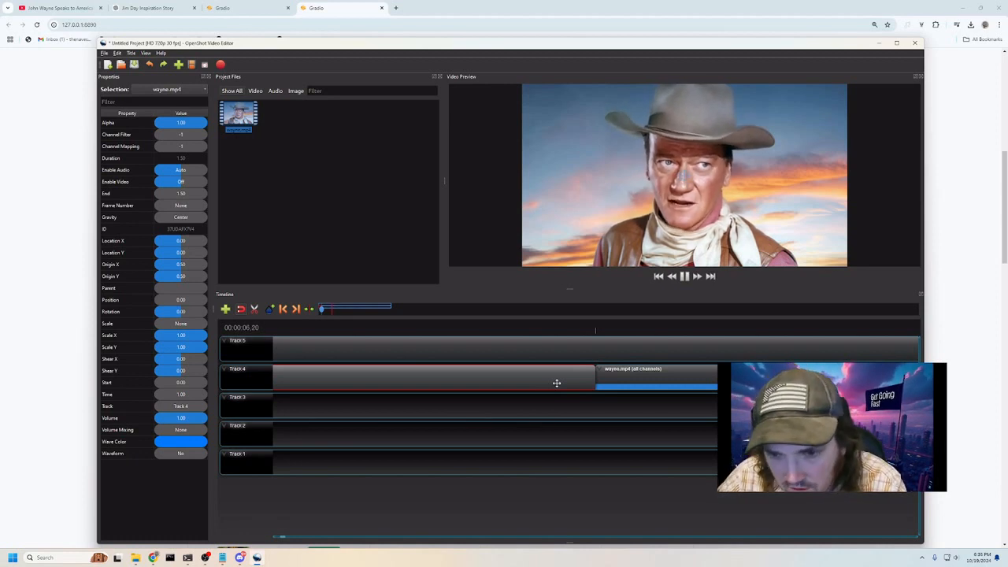
{"action": "key", "text": "Delete"}
Select the wayne.mp4 clip on Track 5, view the timeline start with the trimmed audio, and stop playback at about 19 seconds.
{"action": "left_click", "coordinate": [567, 355]}
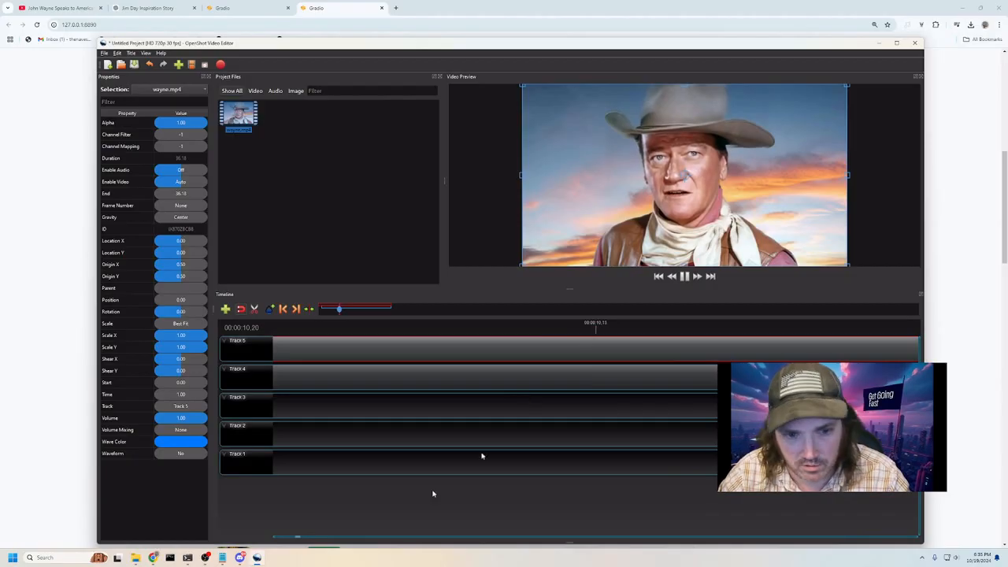
{"action": "mouse_move", "coordinate": [298, 540]}
{"action": "left_mouse_down"}
{"action": "mouse_move", "coordinate": [270, 542]}
{"action": "mouse_move", "coordinate": [279, 540]}
{"action": "left_mouse_up"}
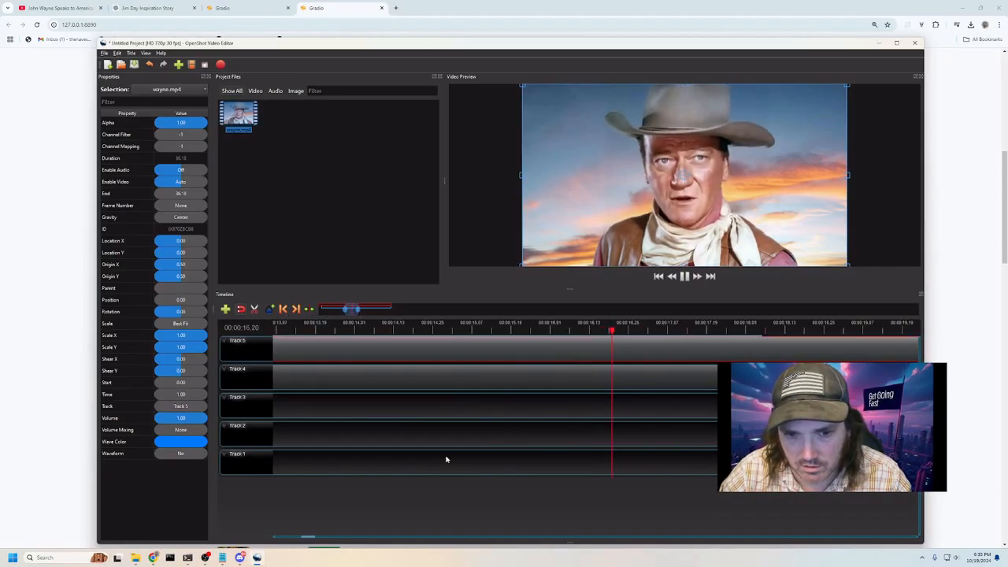
{"action": "left_click_drag", "start_coordinate": [316, 538], "coordinate": [286, 539]}
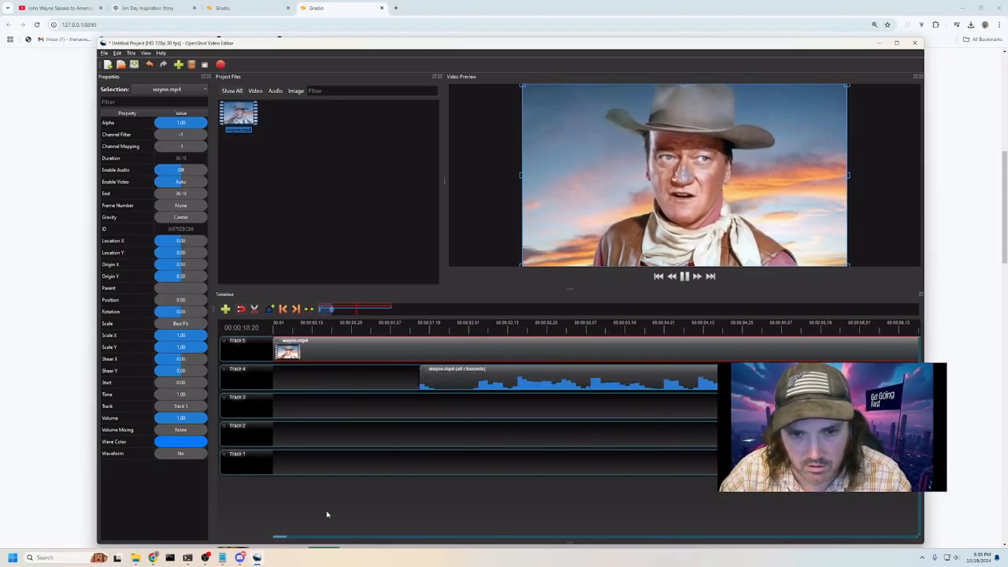
{"action": "left_click", "coordinate": [684, 277]}
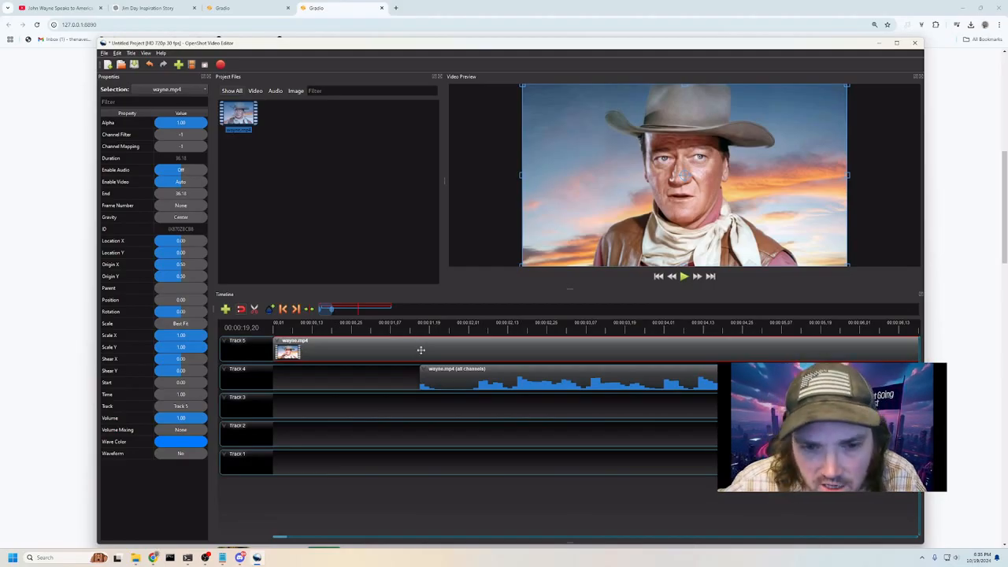
Slice the Track 5 video clip where the Track 4 audio begins, keeping only the right side.
{"action": "left_click", "coordinate": [420, 333]}
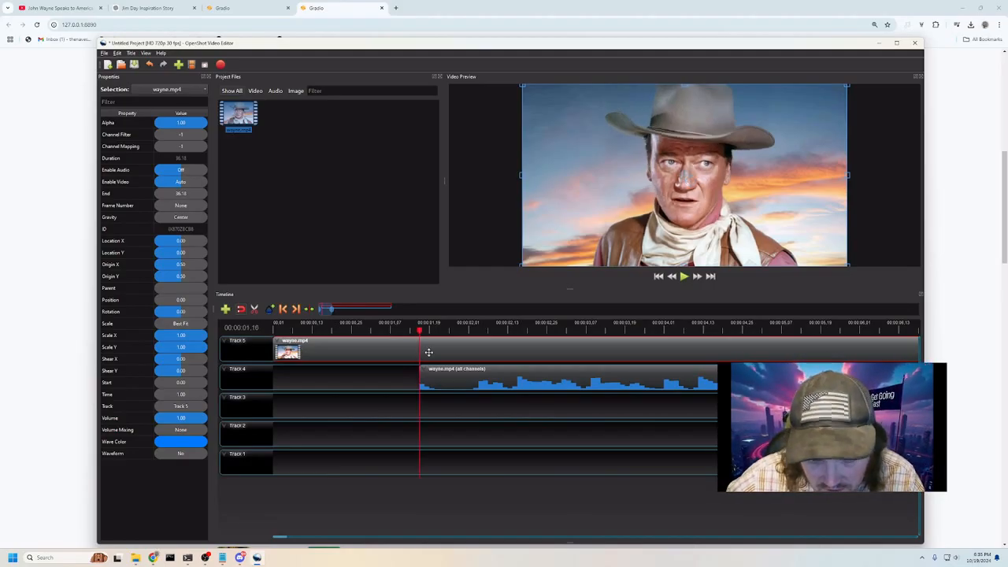
{"action": "right_click", "coordinate": [427, 356]}
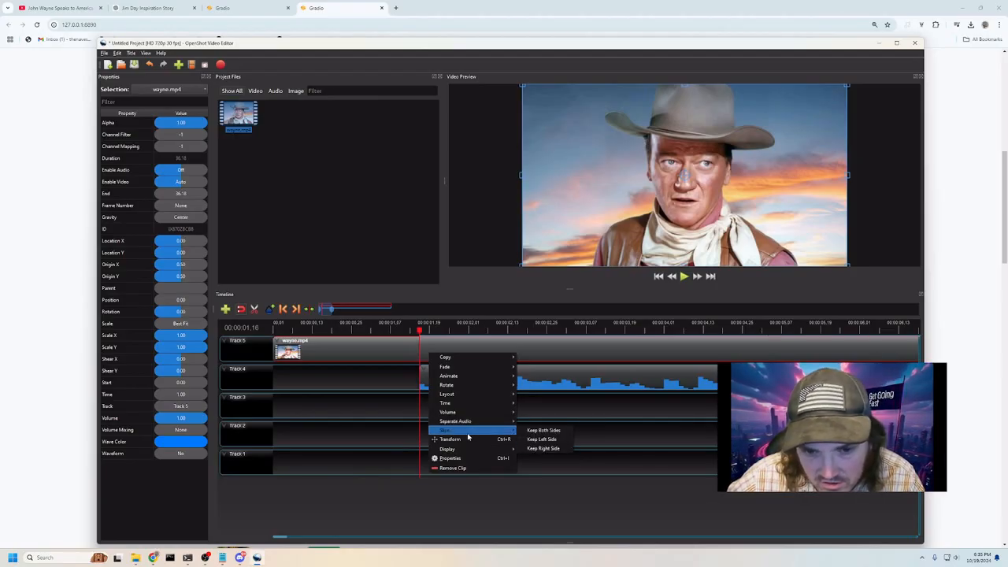
{"action": "left_click", "coordinate": [546, 448]}
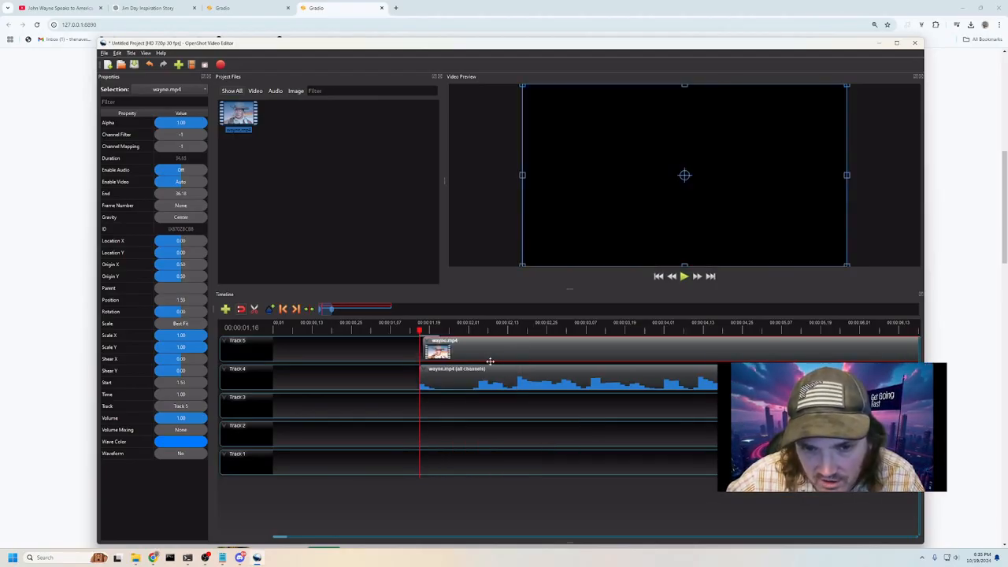
Move the Track 5 video and Track 4 audio clips to the timeline start and preview the project from the beginning.
{"action": "left_click_drag", "start_coordinate": [473, 357], "coordinate": [319, 354]}
{"action": "left_click_drag", "start_coordinate": [437, 380], "coordinate": [291, 380]}
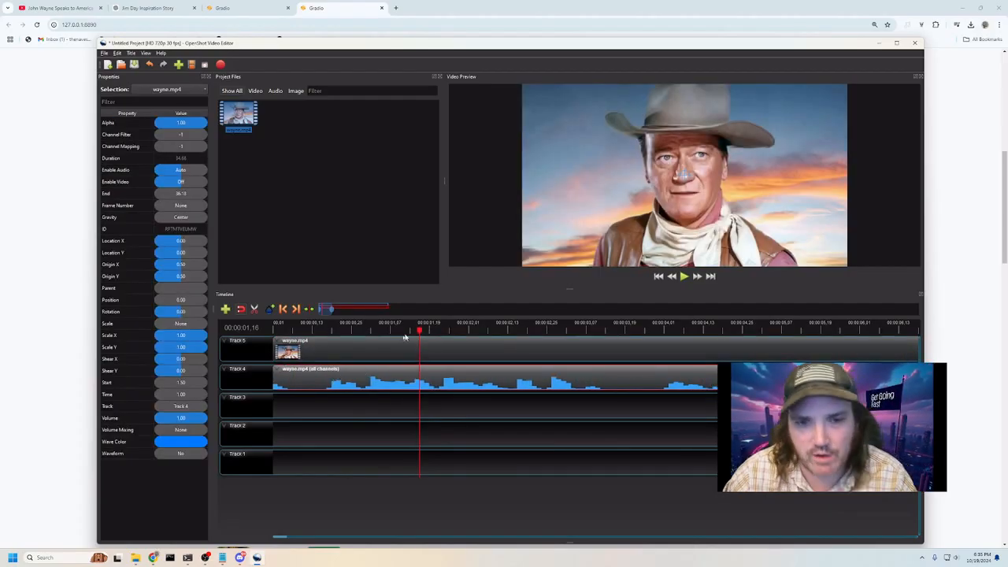
{"action": "left_click_drag", "start_coordinate": [420, 330], "coordinate": [260, 328]}
{"action": "left_click", "coordinate": [684, 276]}
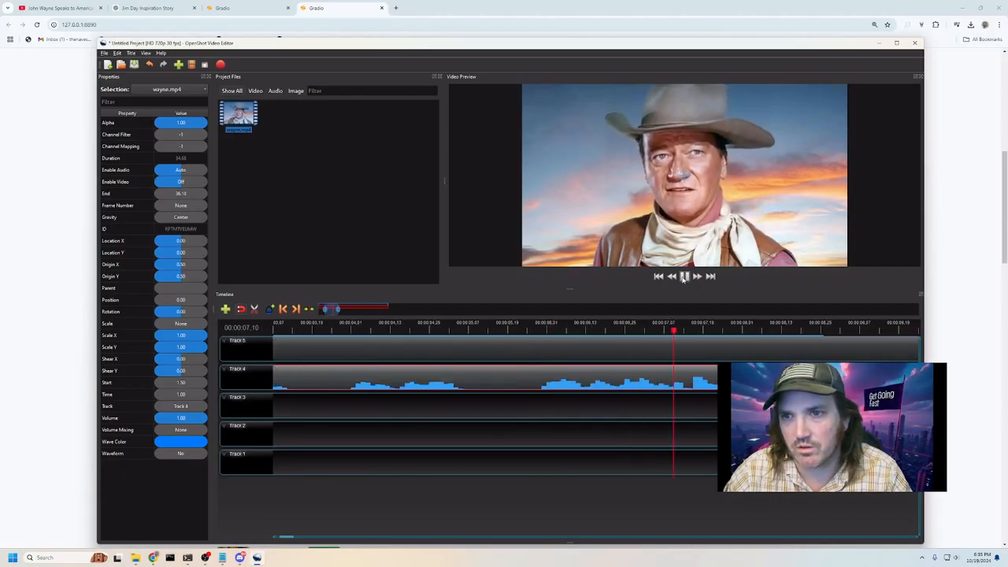
{"action": "left_click", "coordinate": [683, 277]}
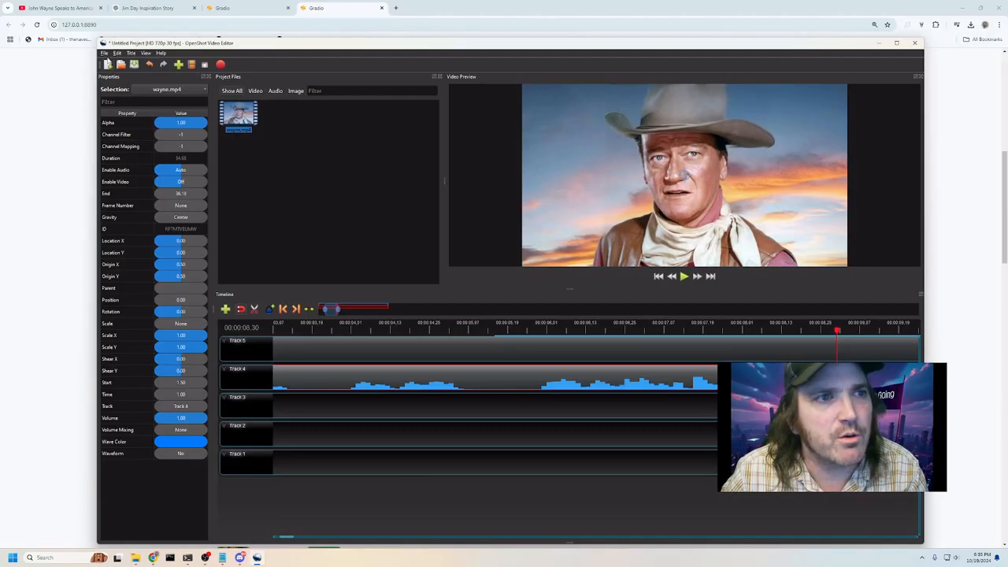
Start a video export and set its destination to the yout folder inside worktemp on the Desktop.
{"action": "left_click", "coordinate": [104, 53]}
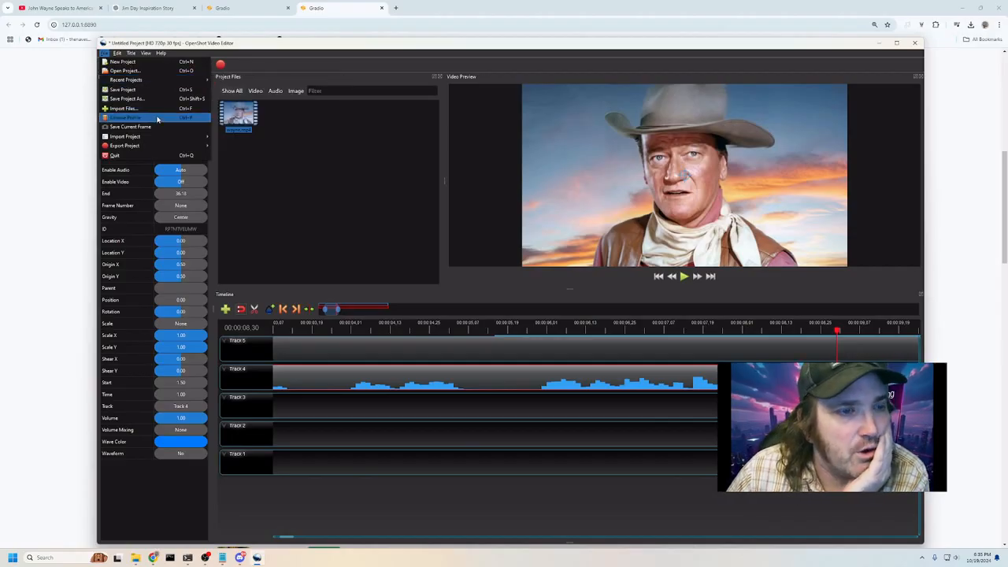
{"action": "mouse_move", "coordinate": [126, 146]}
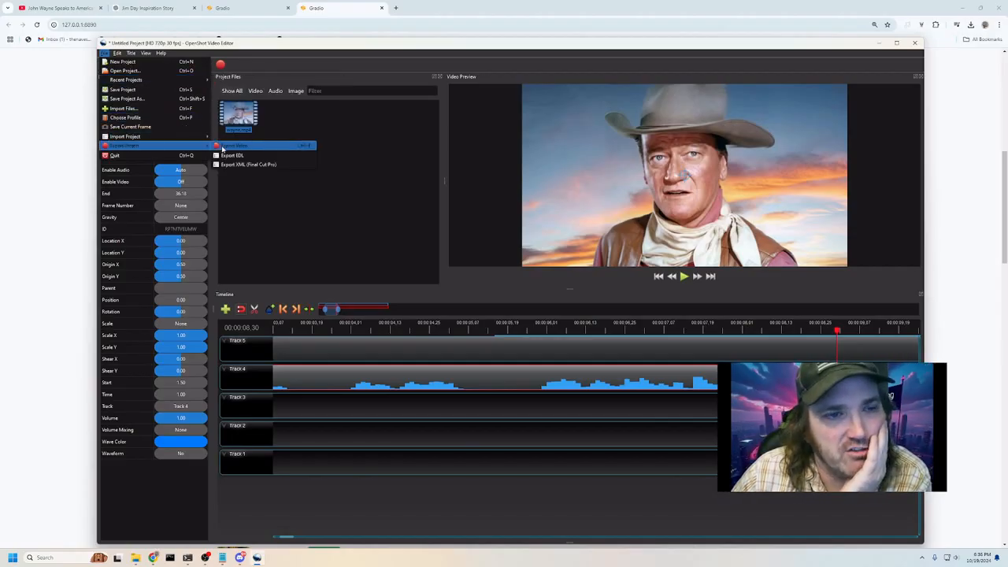
{"action": "left_click", "coordinate": [221, 149]}
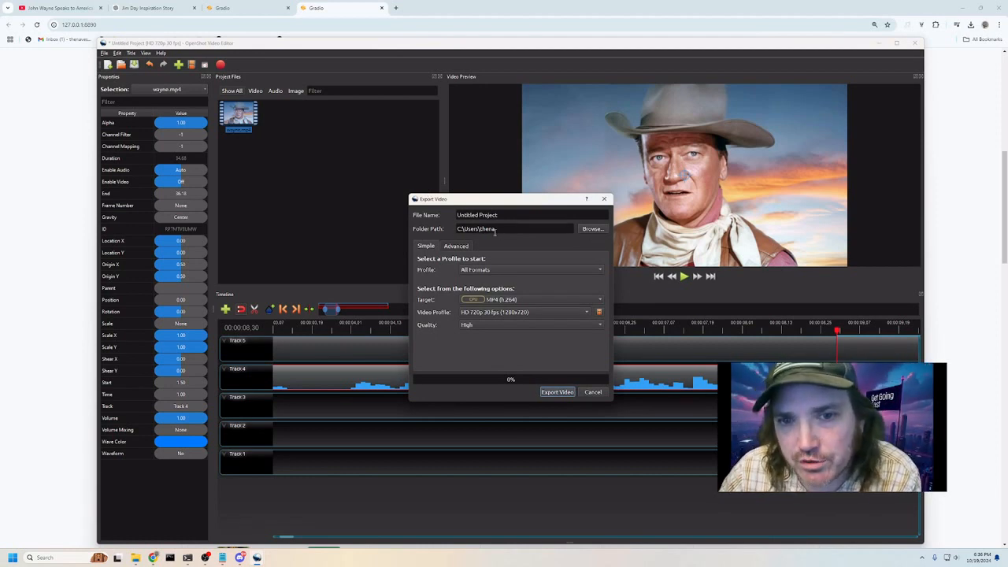
{"action": "left_click", "coordinate": [592, 228]}
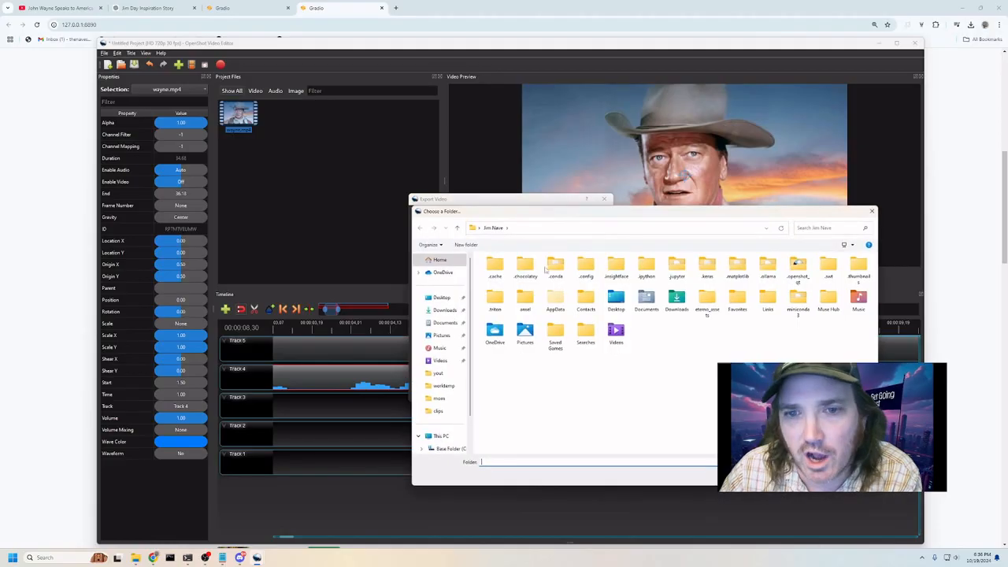
{"action": "left_click", "coordinate": [435, 298]}
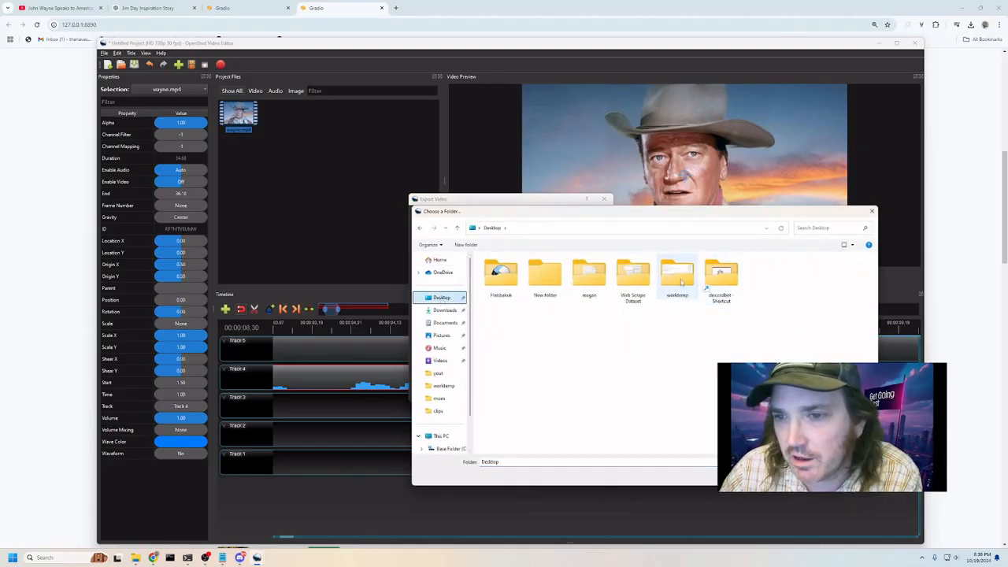
{"action": "double_click", "coordinate": [677, 271]}
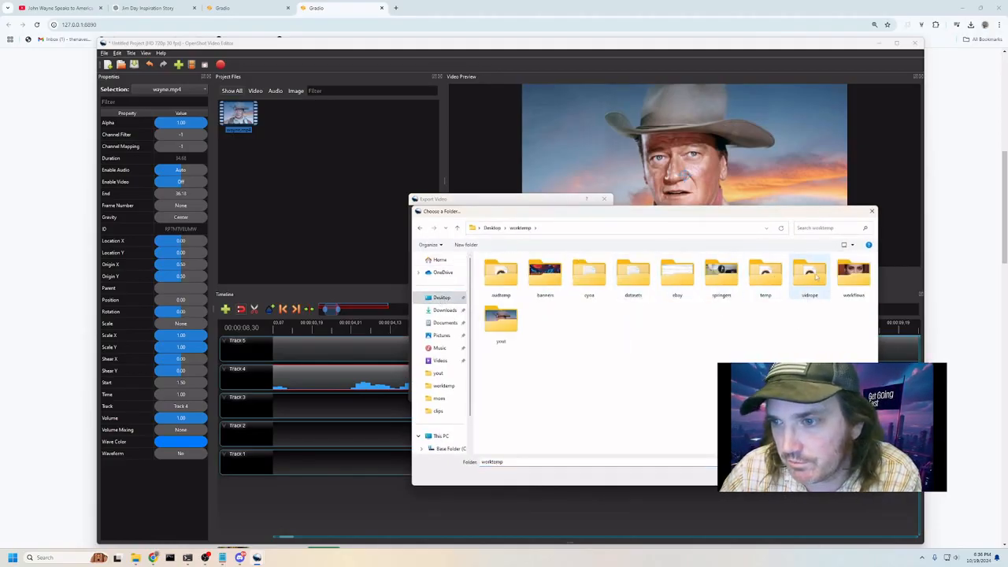
{"action": "left_click", "coordinate": [511, 324]}
{"action": "double_click", "coordinate": [511, 324]}
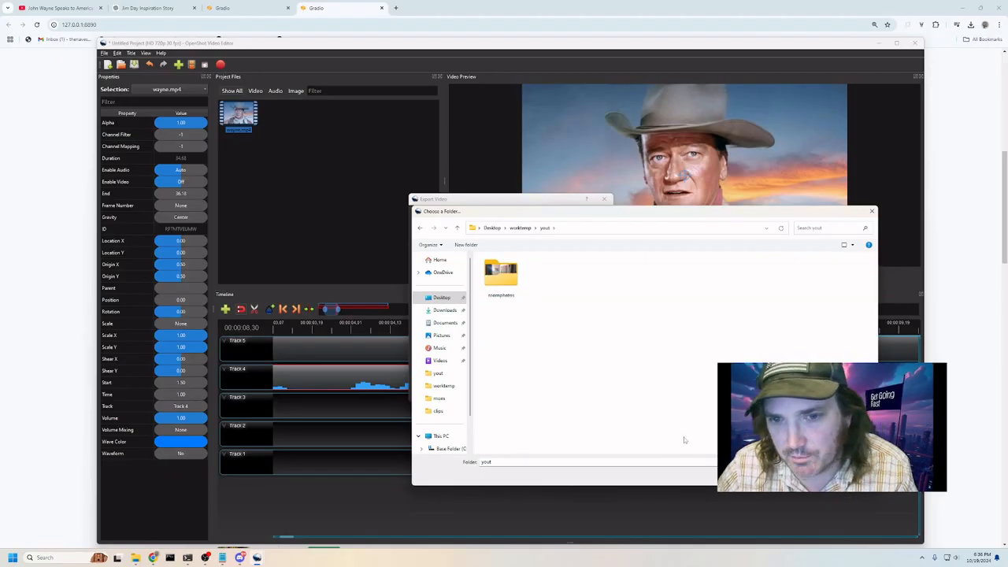
{"action": "left_click", "coordinate": [797, 475]}
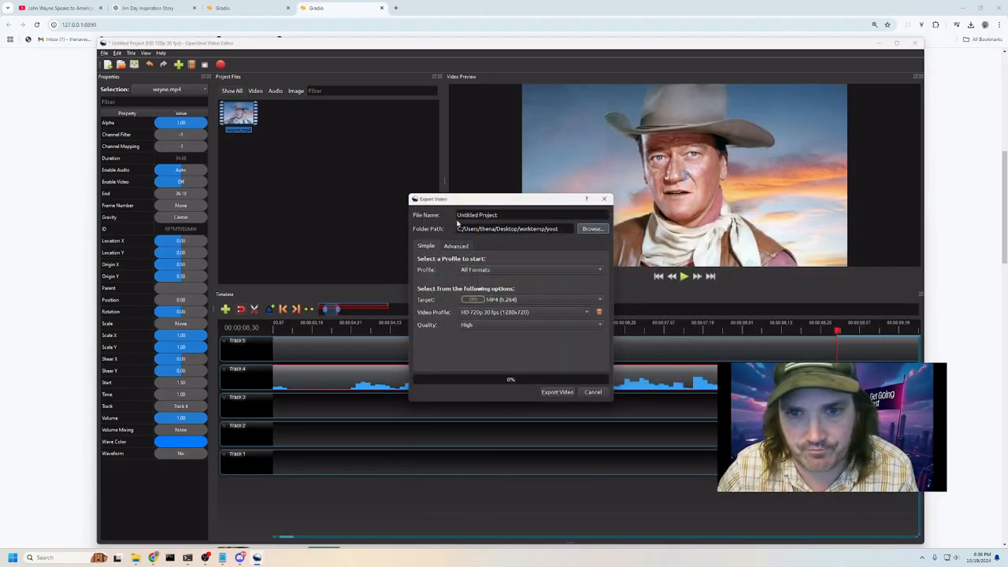
Name the exported file Wayne-finished.
{"action": "left_click_drag", "start_coordinate": [509, 214], "coordinate": [390, 214]}
{"action": "type", "text": "Wayne"}
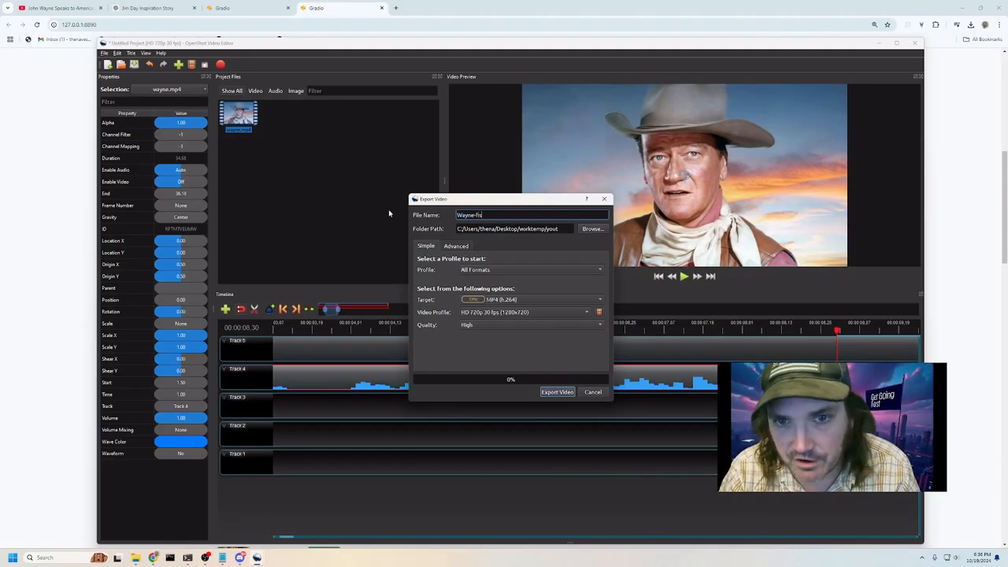
{"action": "type", "text": "-finished"}
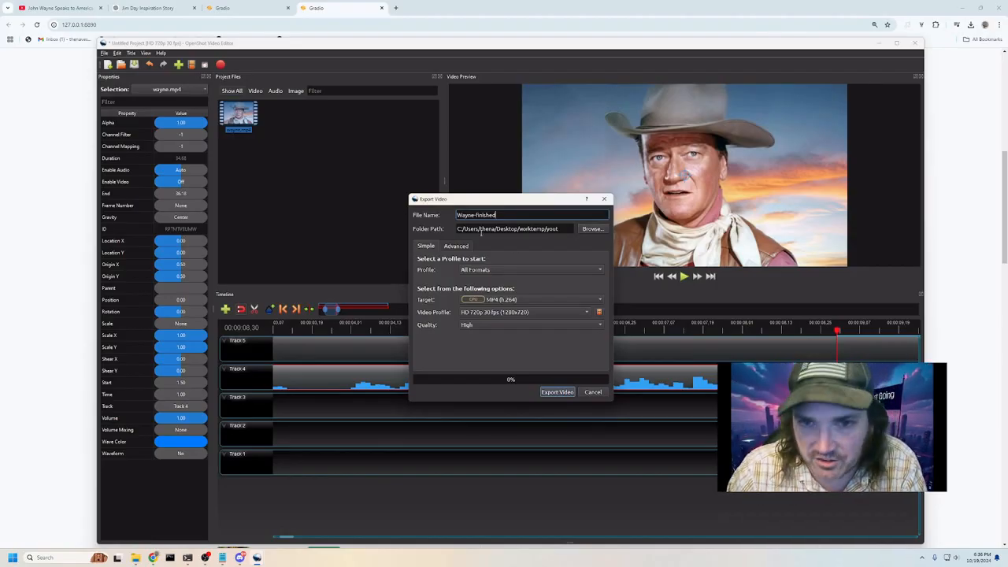
Set the export target to MP4 (h.265) and export the video.
{"action": "left_click", "coordinate": [528, 301]}
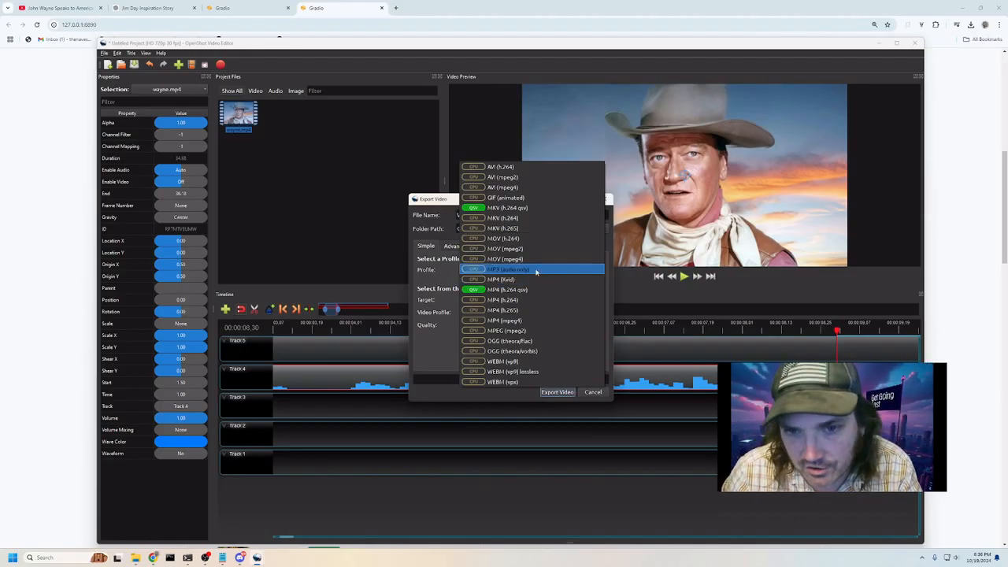
{"action": "left_click", "coordinate": [503, 280]}
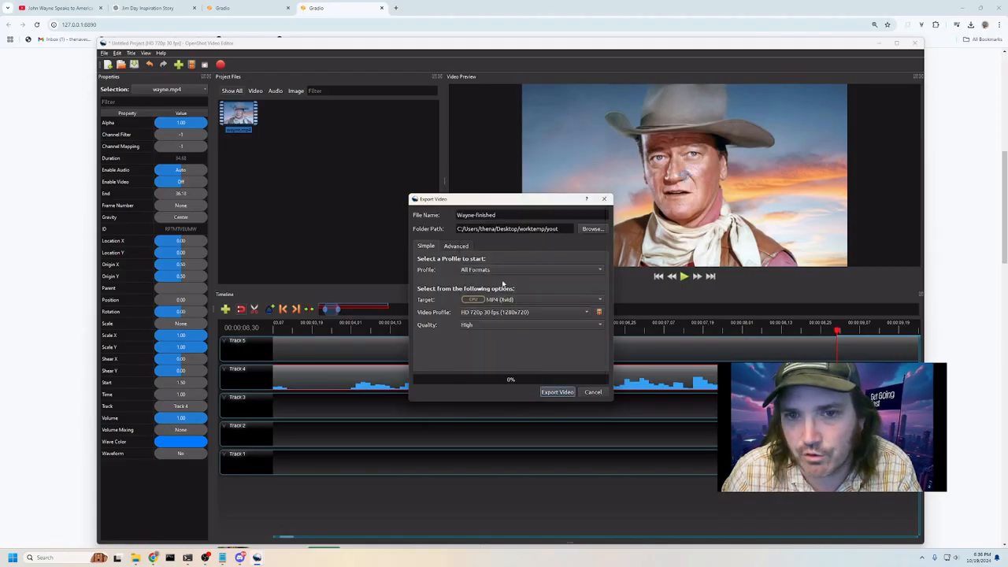
{"action": "left_click", "coordinate": [512, 299]}
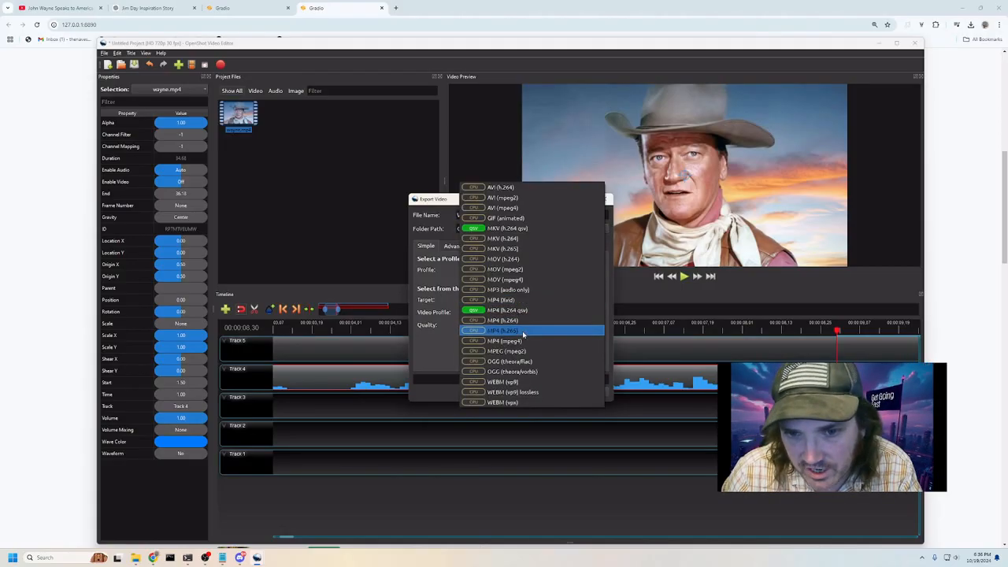
{"action": "left_click", "coordinate": [522, 334]}
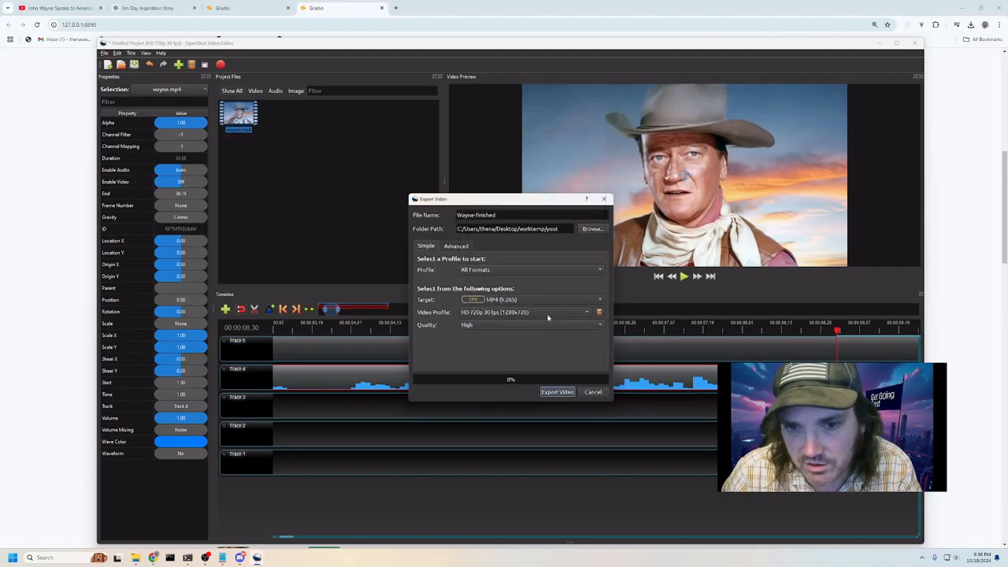
{"action": "left_click", "coordinate": [558, 392]}
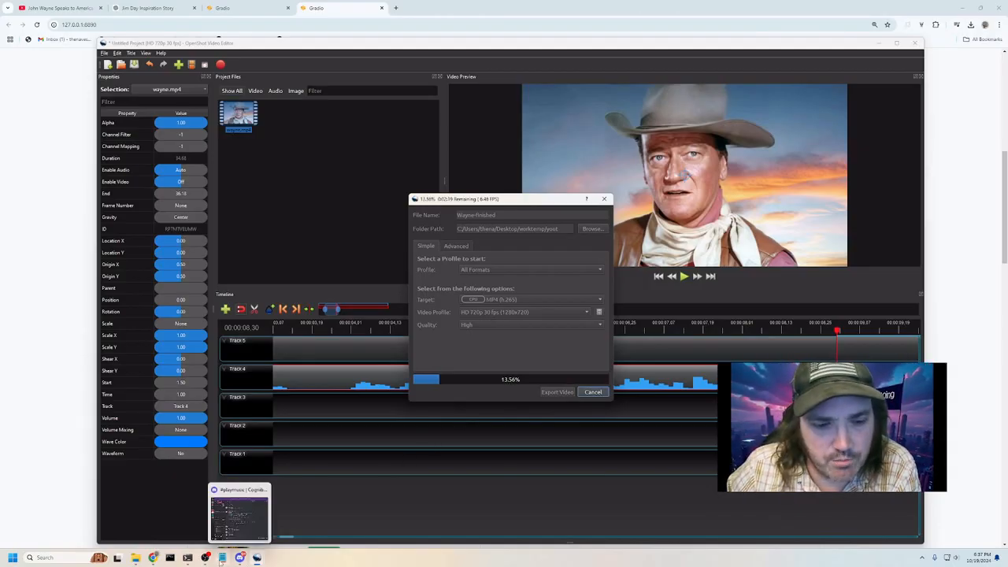
{"action": "left_click", "coordinate": [206, 558]}
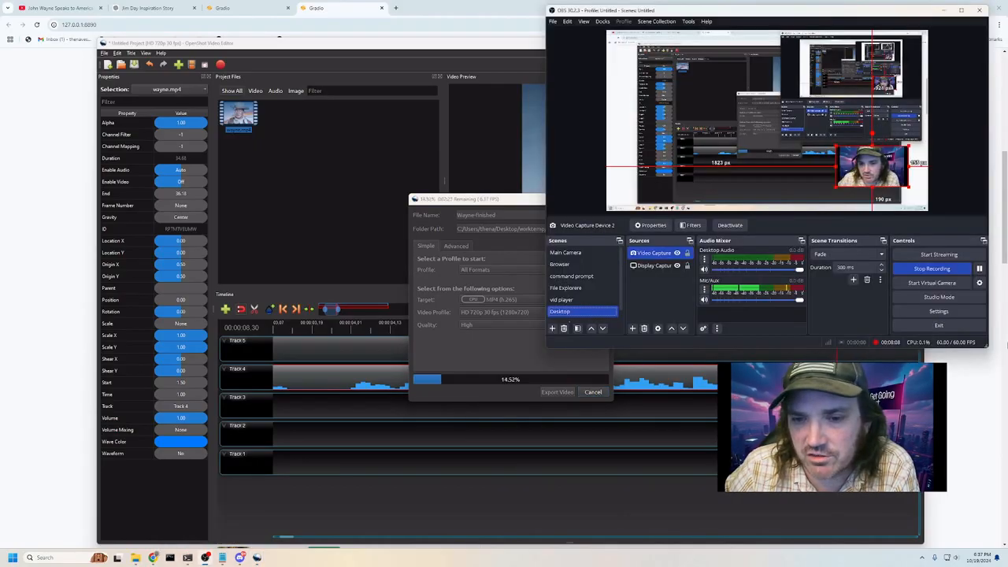
{"action": "left_click", "coordinate": [981, 272]}
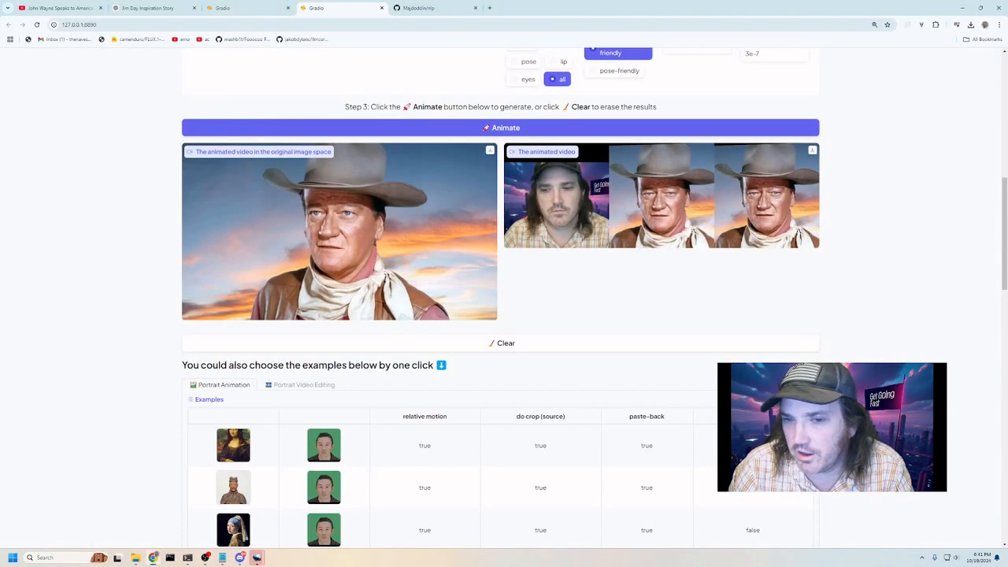
{"action": "left_click", "coordinate": [204, 557]}
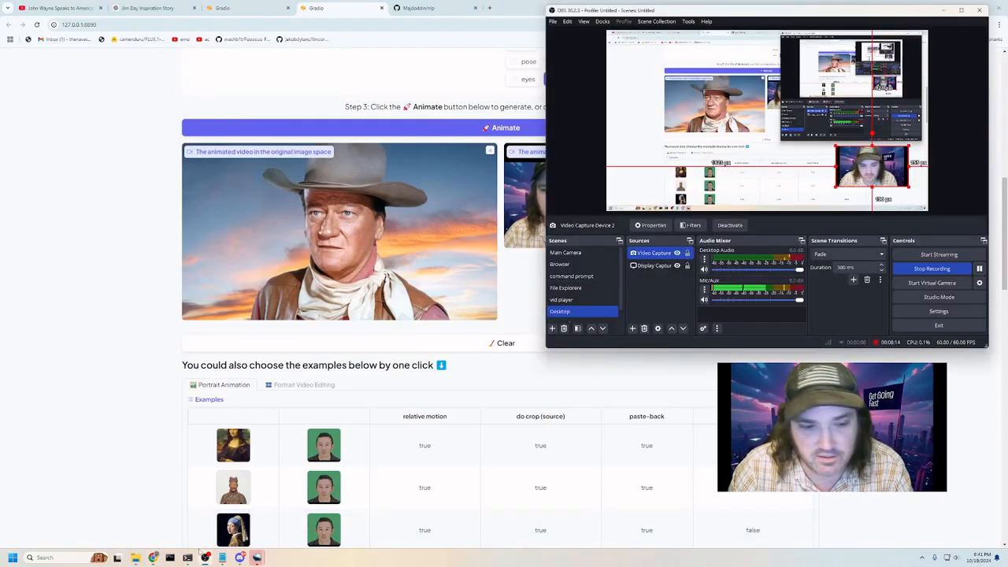
{"action": "left_click", "coordinate": [946, 10]}
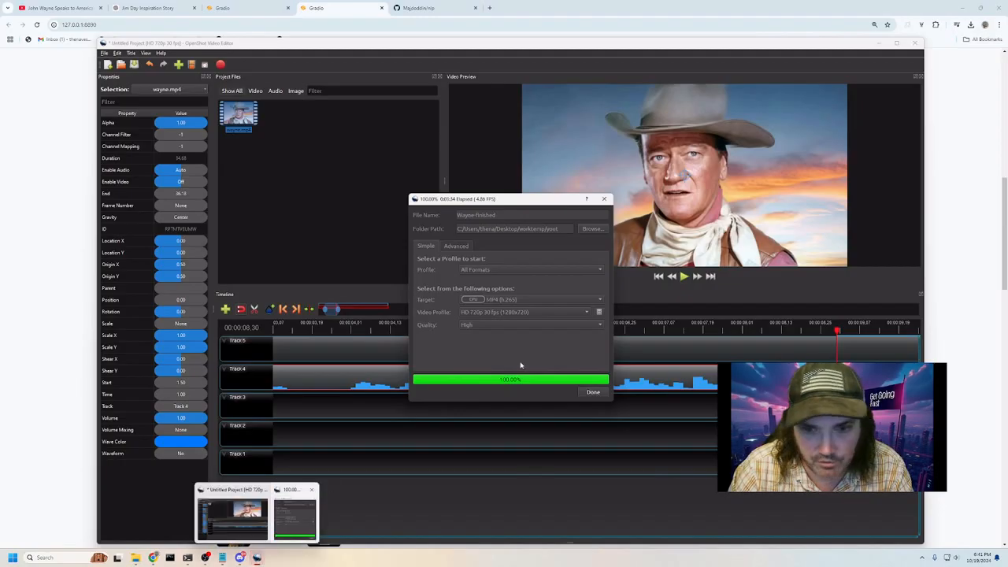
Dismiss the completed export and close the video editor without saving the project.
{"action": "left_click", "coordinate": [593, 392]}
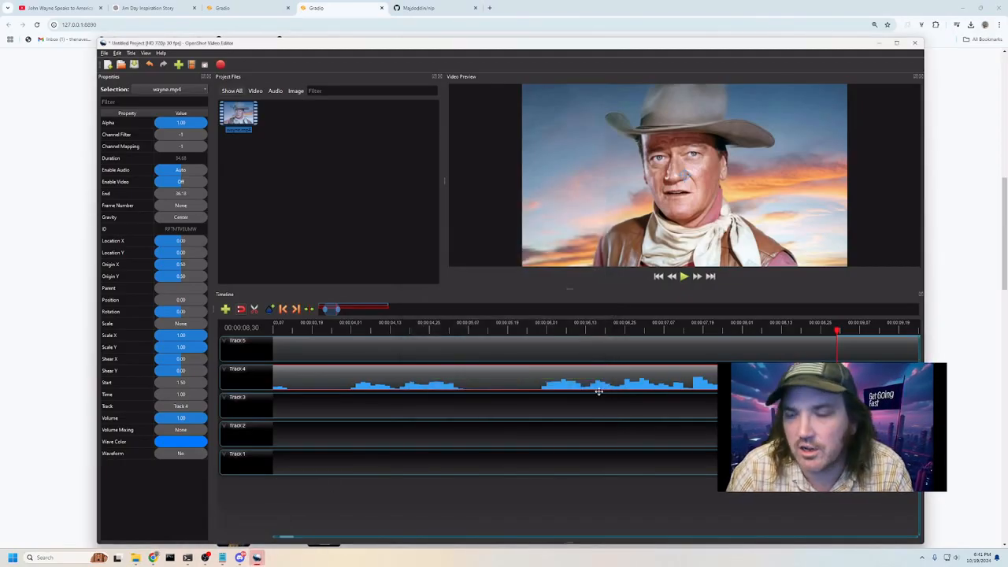
{"action": "left_click", "coordinate": [916, 44]}
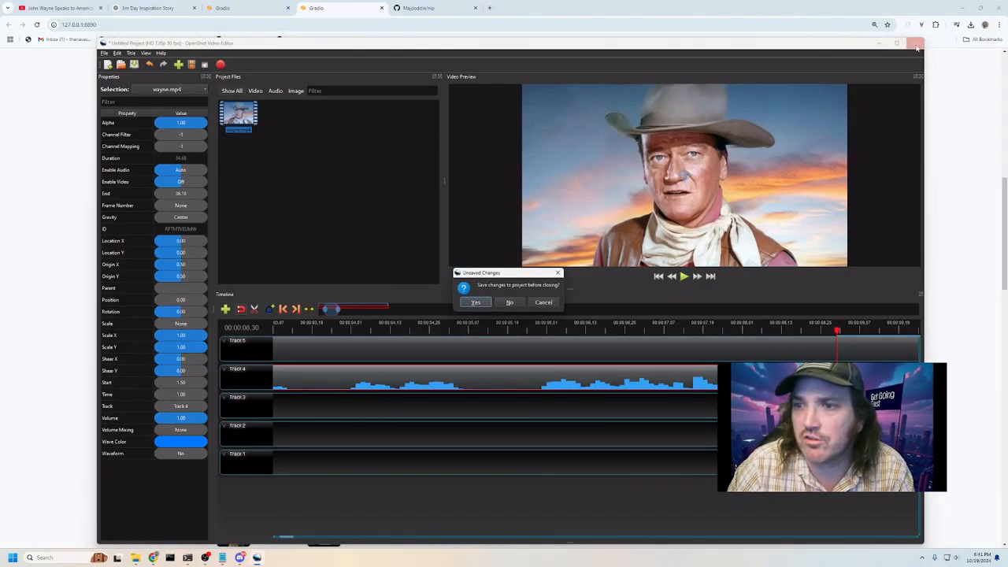
{"action": "left_click", "coordinate": [511, 303]}
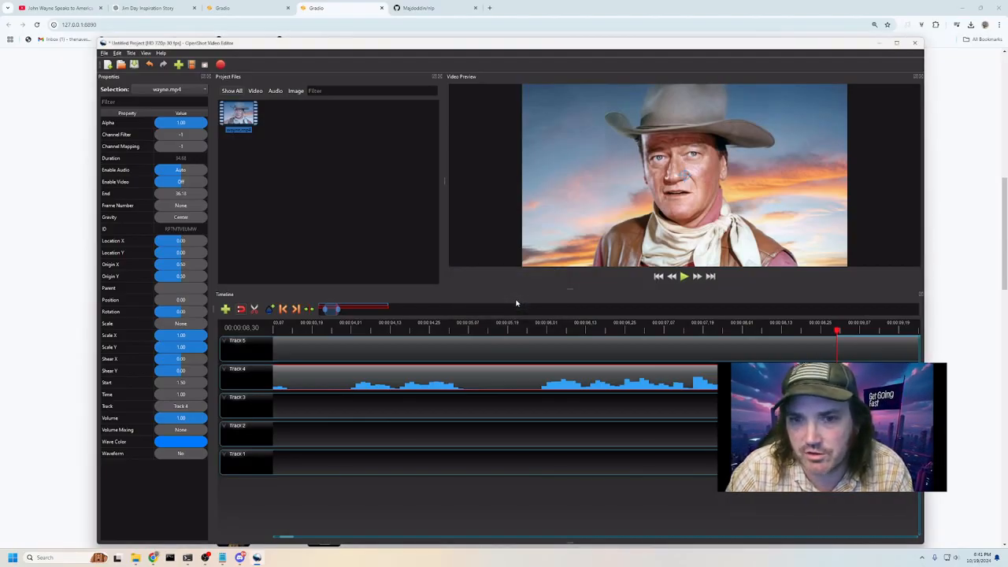
Play the side-by-side animated video in the LivePortrait results.
{"action": "scroll", "coordinate": [602, 304], "scroll_direction": "up", "scroll_amount": 3}
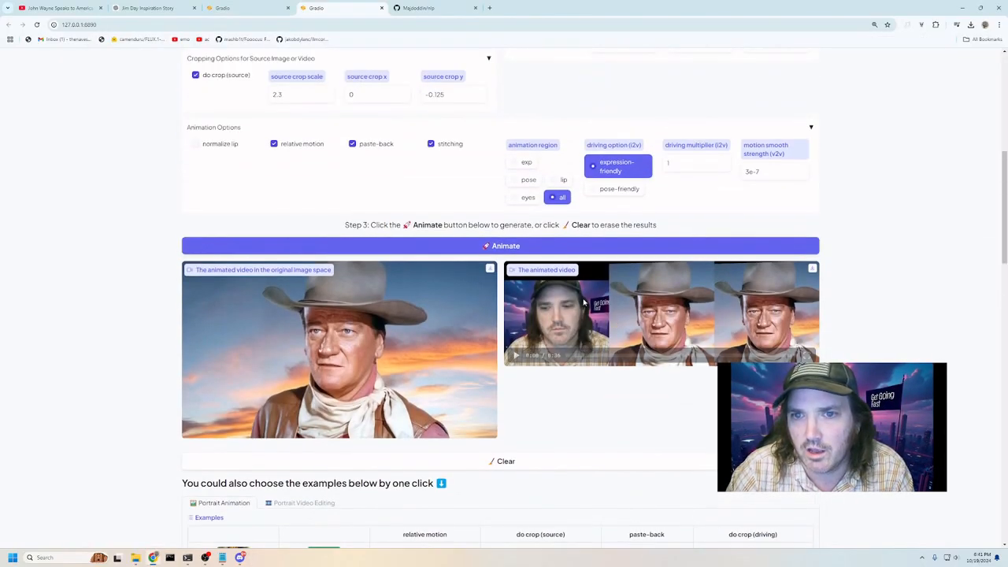
{"action": "scroll", "coordinate": [517, 298], "scroll_direction": "down", "scroll_amount": 2}
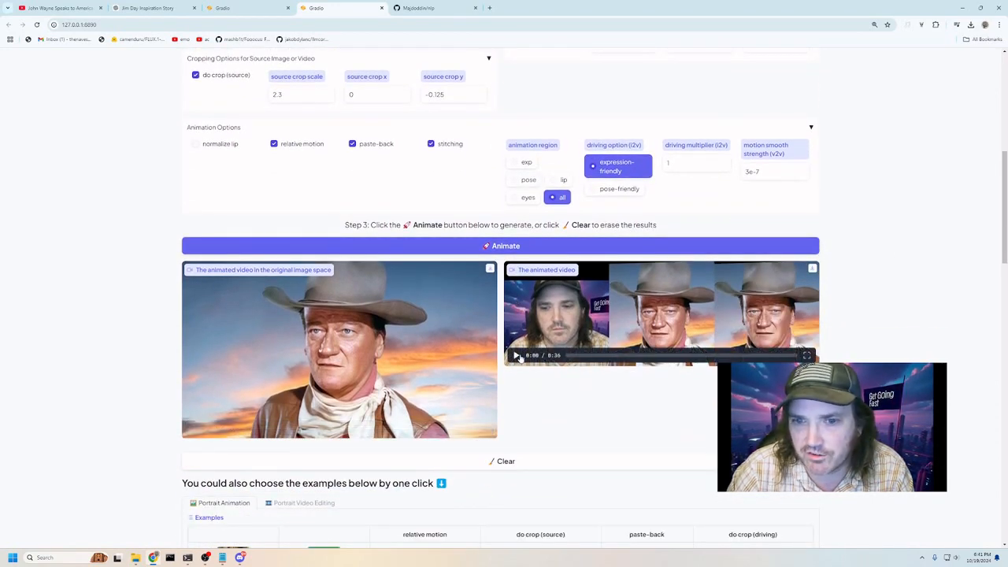
{"action": "left_click", "coordinate": [517, 355]}
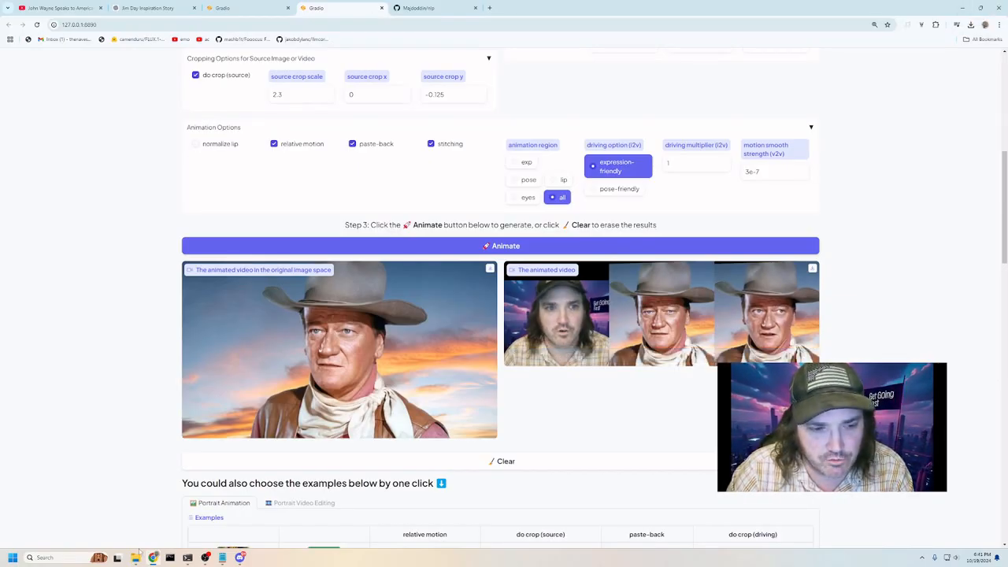
Open Wayne-finished.mp4 from the Desktop's worktemp/yout folder in File Explorer, watch it maximized, and close the player.
{"action": "left_click", "coordinate": [137, 557]}
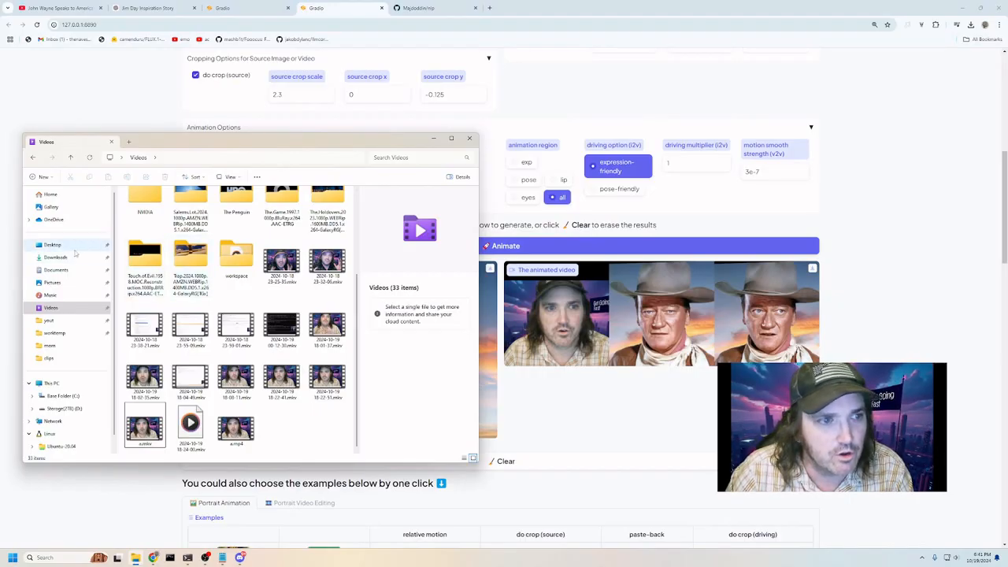
{"action": "left_click", "coordinate": [54, 245]}
{"action": "double_click", "coordinate": [326, 211]}
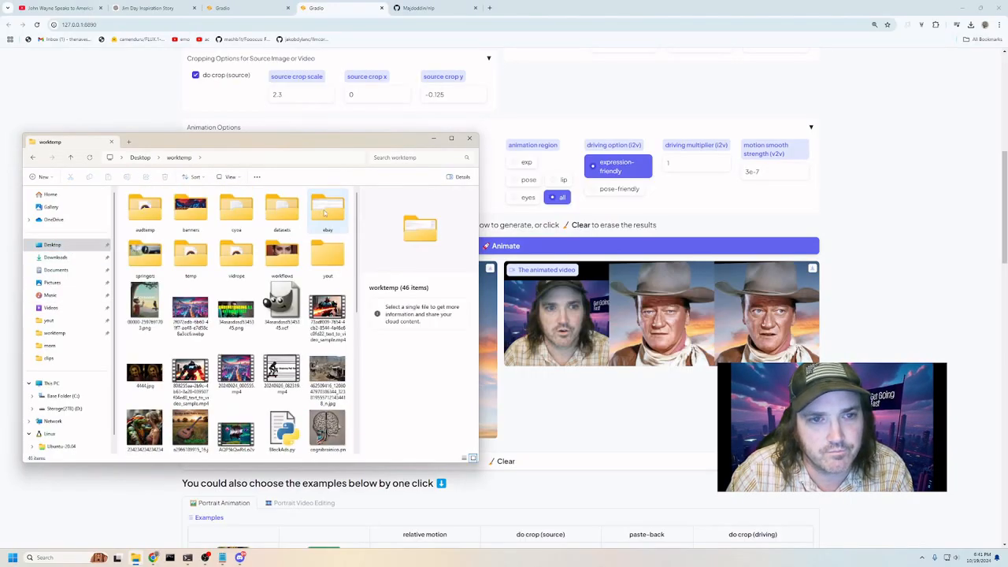
{"action": "double_click", "coordinate": [326, 255]}
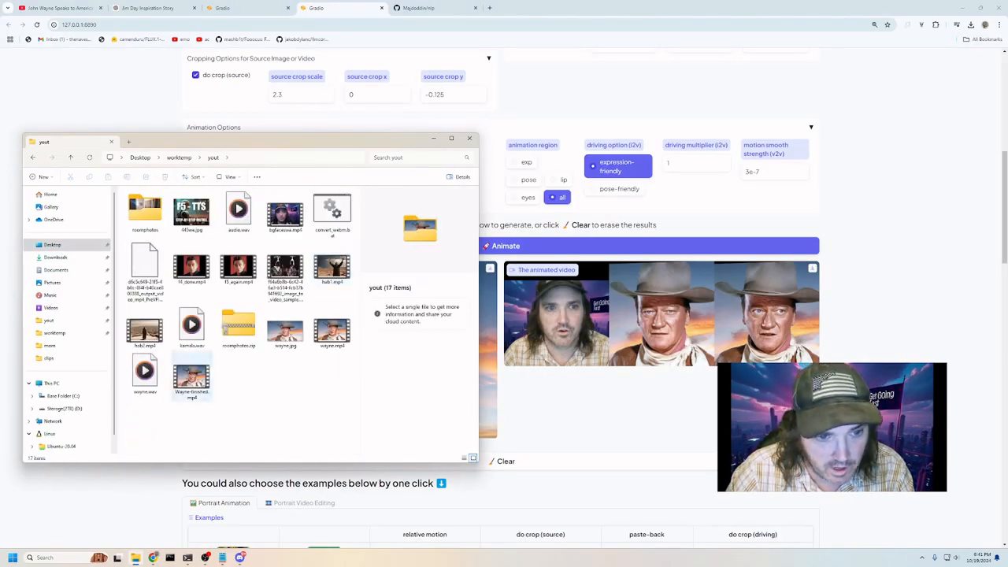
{"action": "double_click", "coordinate": [191, 378]}
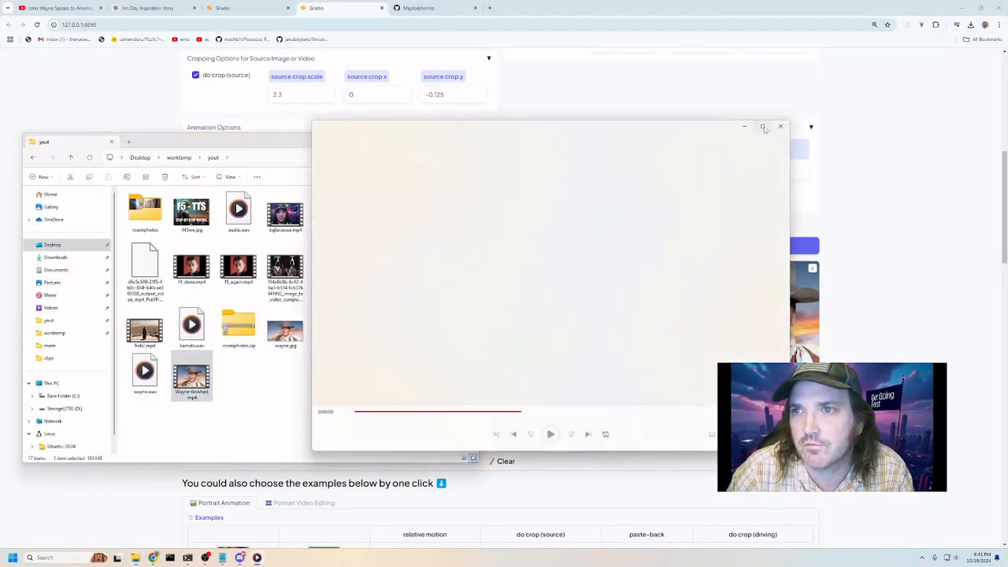
{"action": "left_click", "coordinate": [763, 127]}
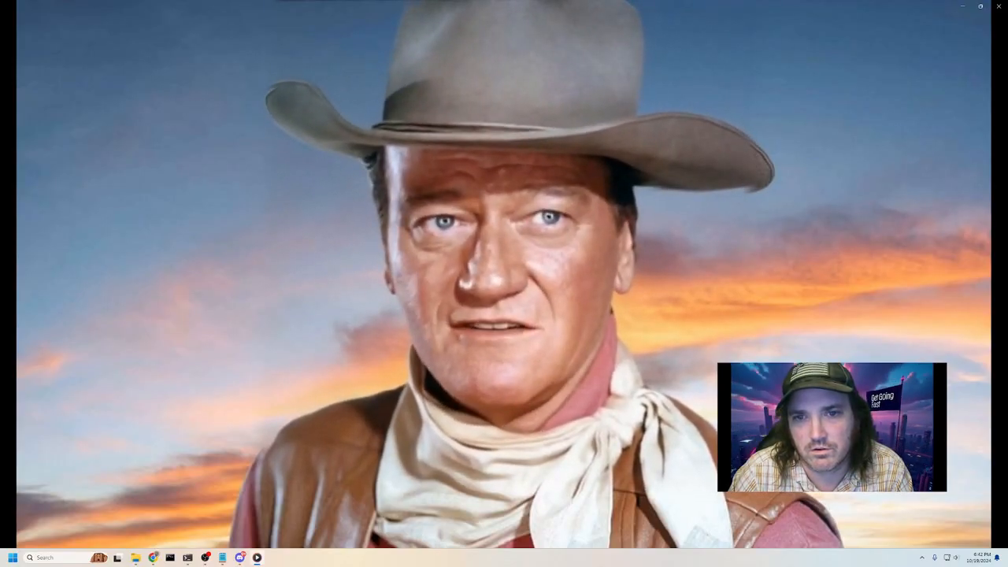
{"action": "mouse_move", "coordinate": [800, 99]}
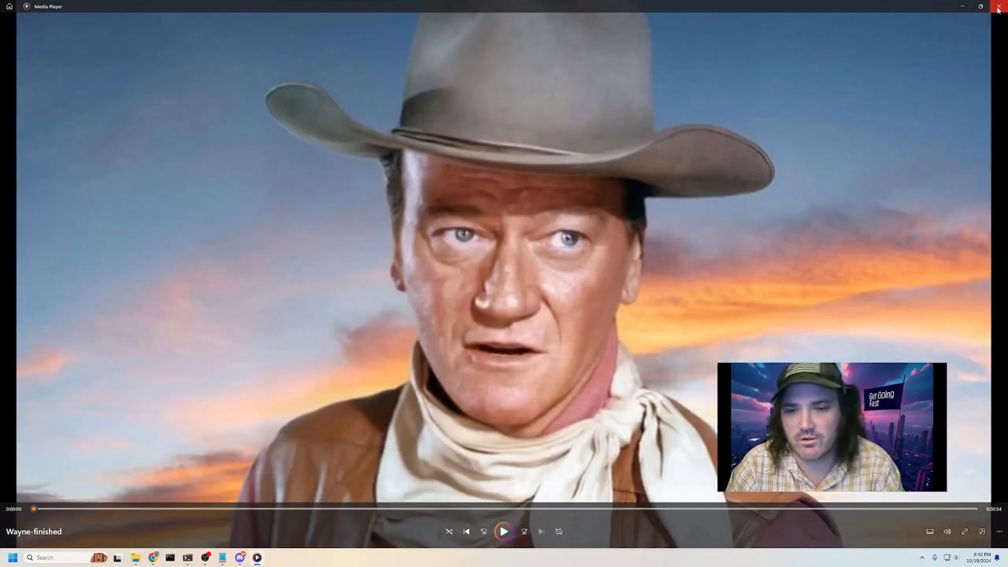
{"action": "left_click", "coordinate": [998, 8]}
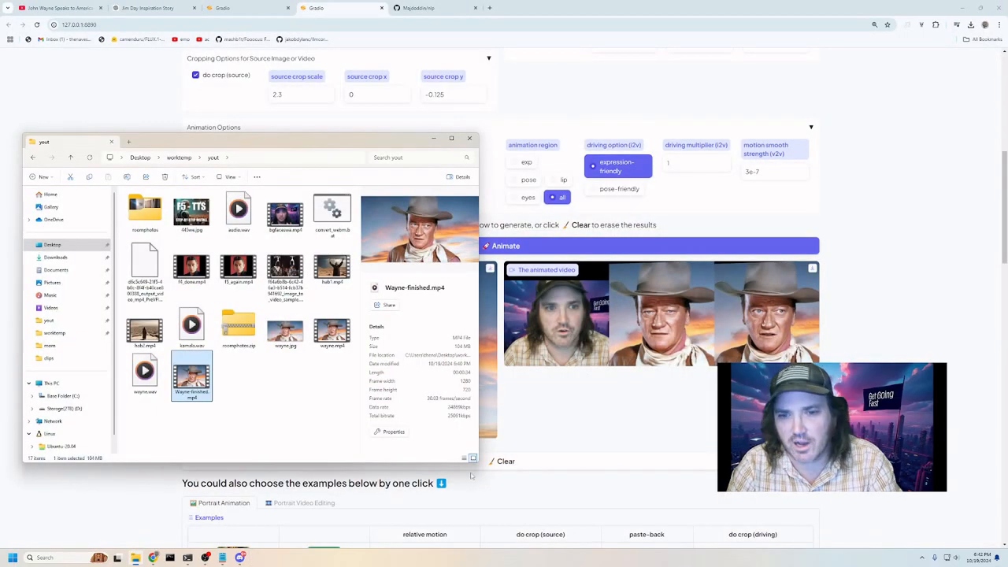
{"action": "left_click", "coordinate": [206, 557]}
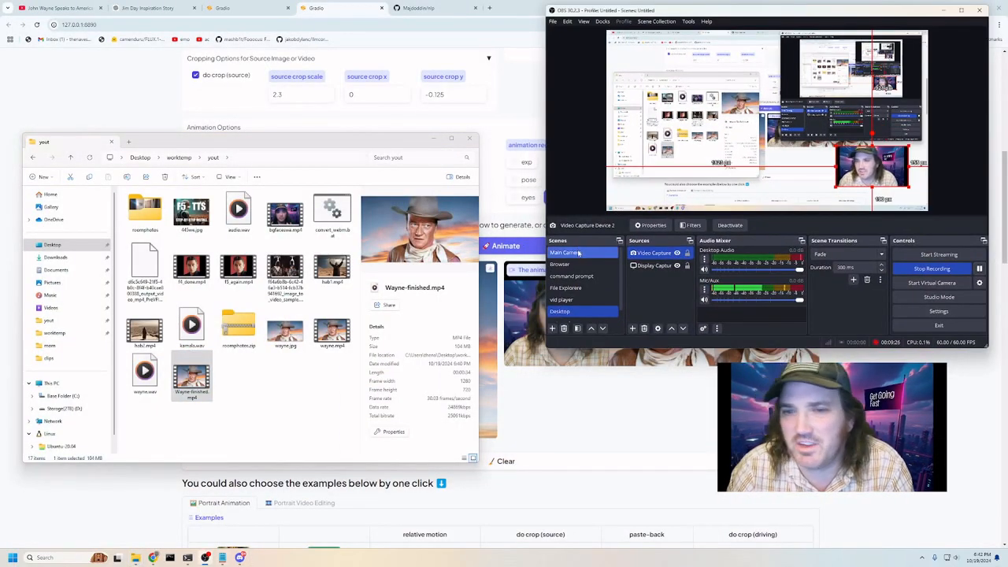
{"action": "left_click", "coordinate": [579, 253]}
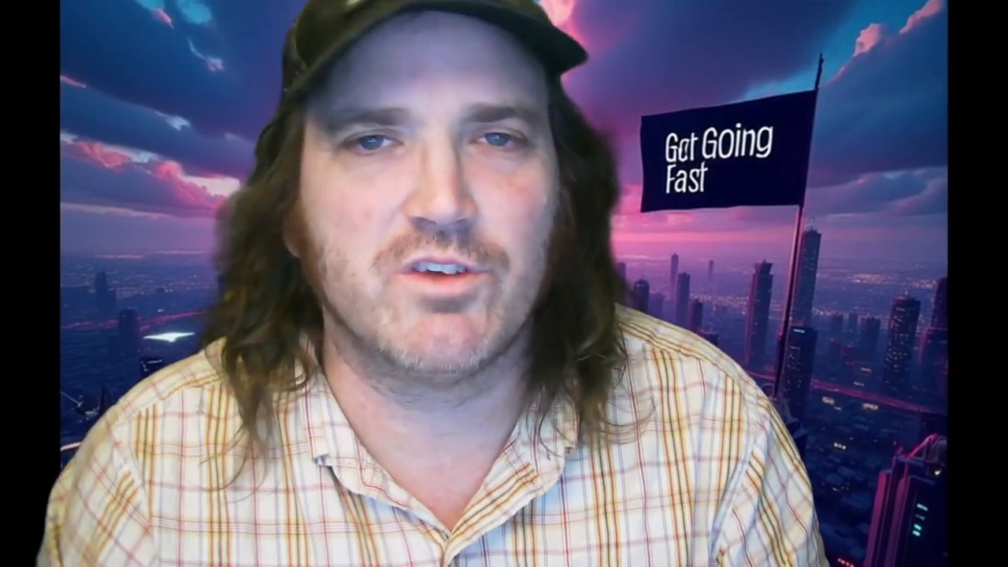